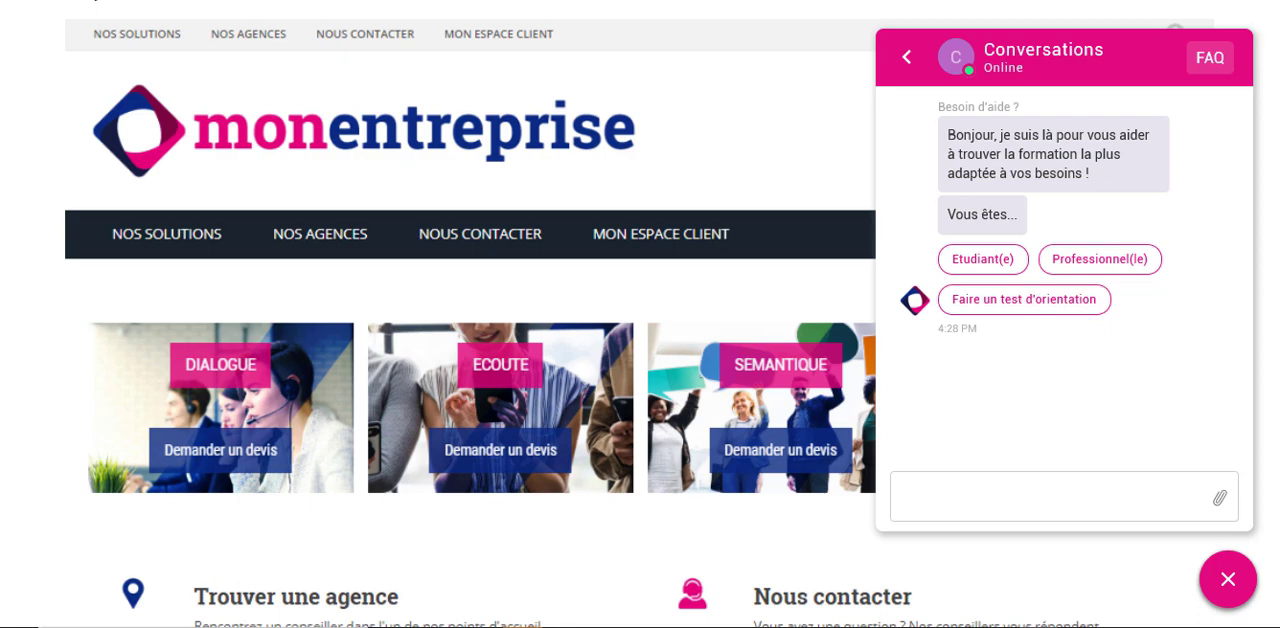
- Reload the website and open the help chat's list of conversations
{"action": "left_click", "coordinate": [94, 0]}
{"action": "left_click", "coordinate": [1240, 594]}
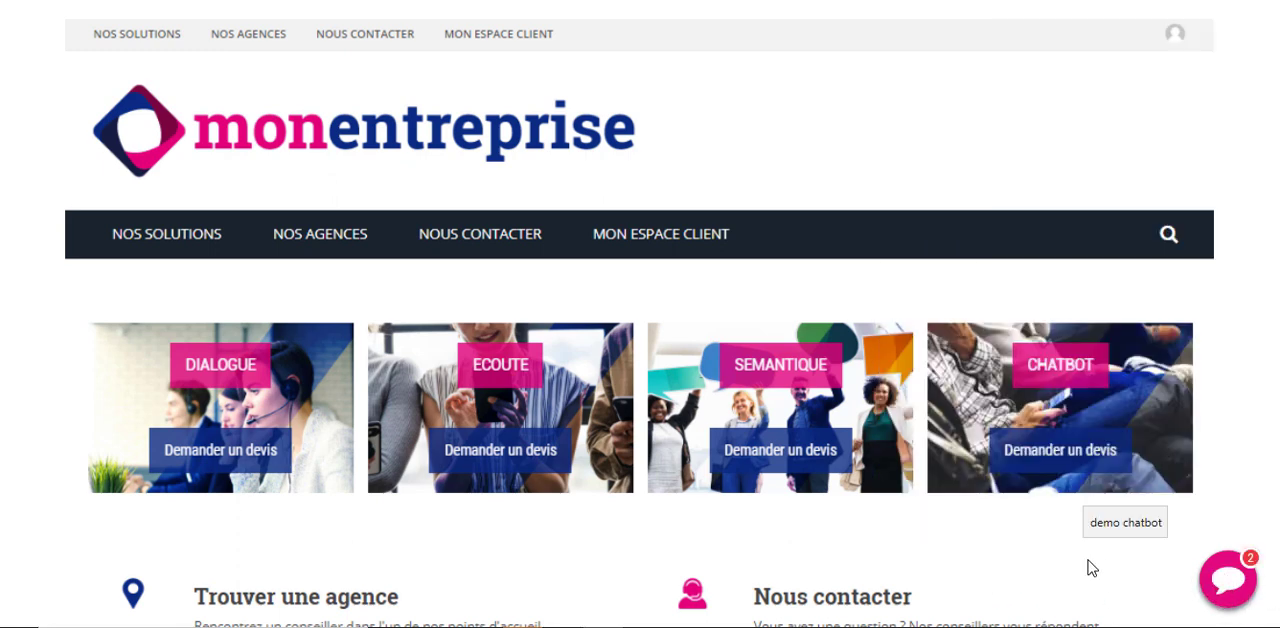
{"action": "left_click", "coordinate": [1236, 585]}
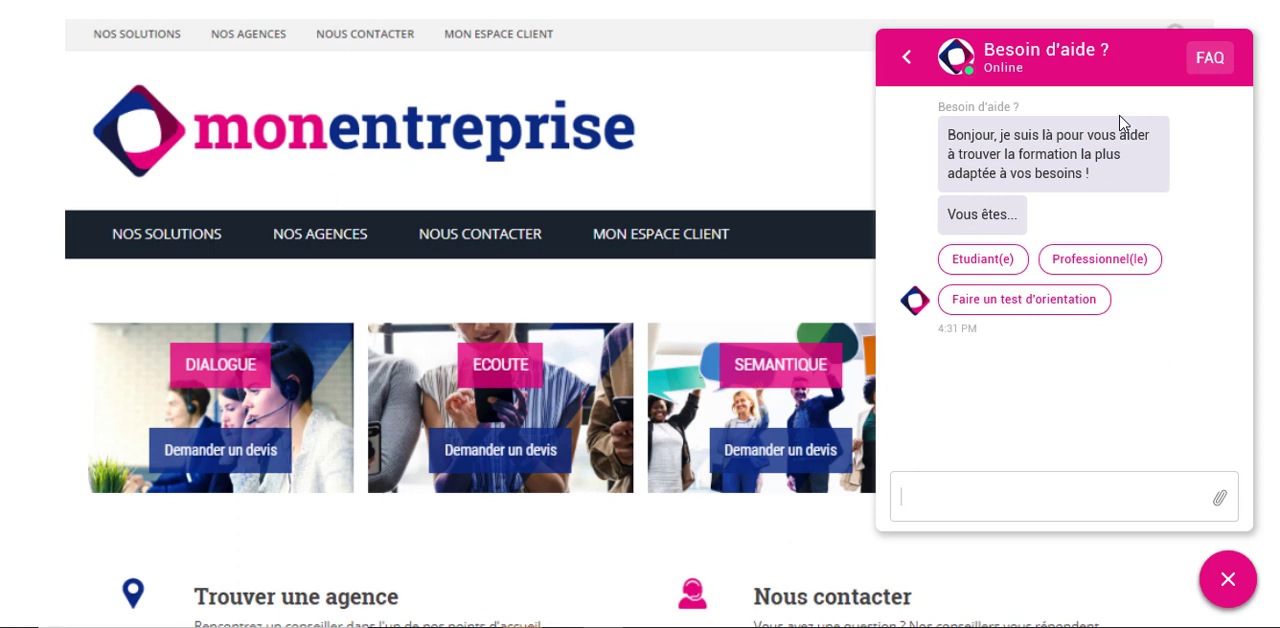
{"action": "left_click", "coordinate": [906, 57]}
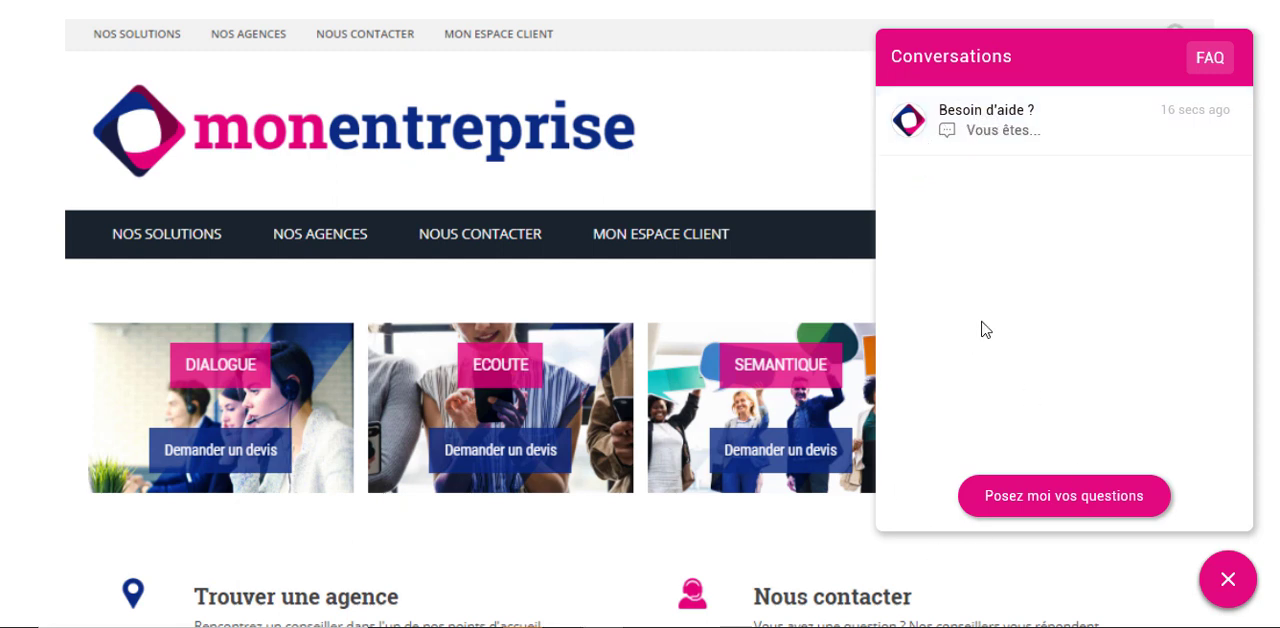
- Start a new chat conversation with the message "wgdgwdg" and return to the conversation list
{"action": "left_click", "coordinate": [1059, 497]}
{"action": "type", "text": "wgdgwdg"}
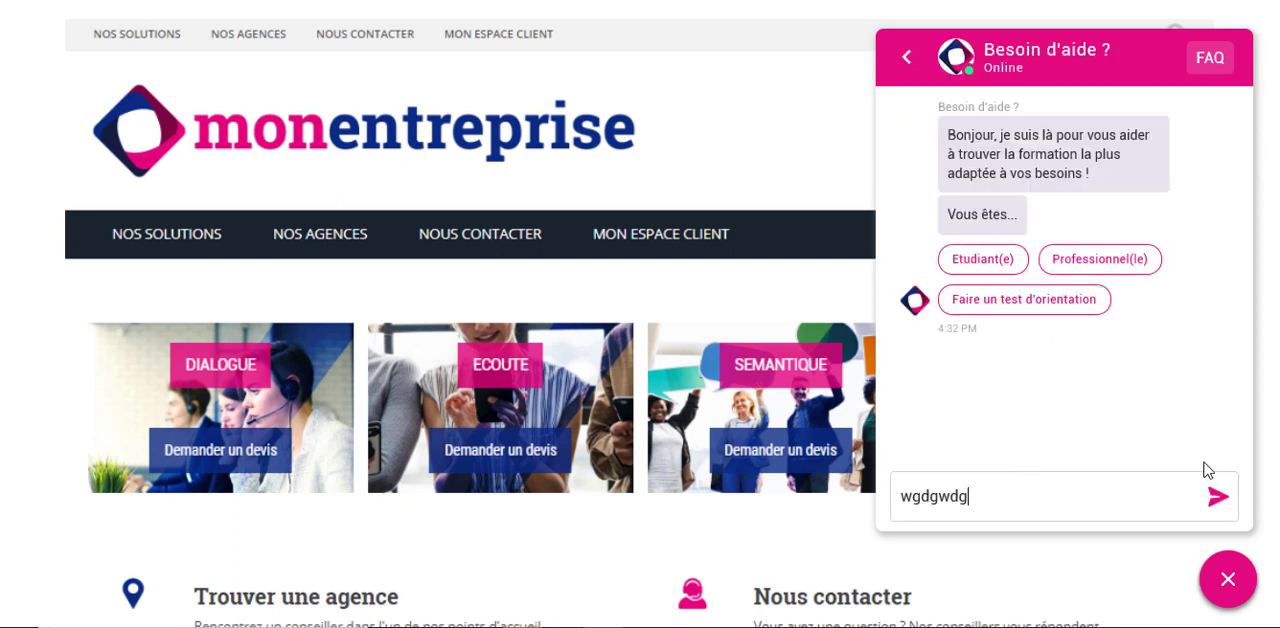
{"action": "left_click", "coordinate": [1218, 497]}
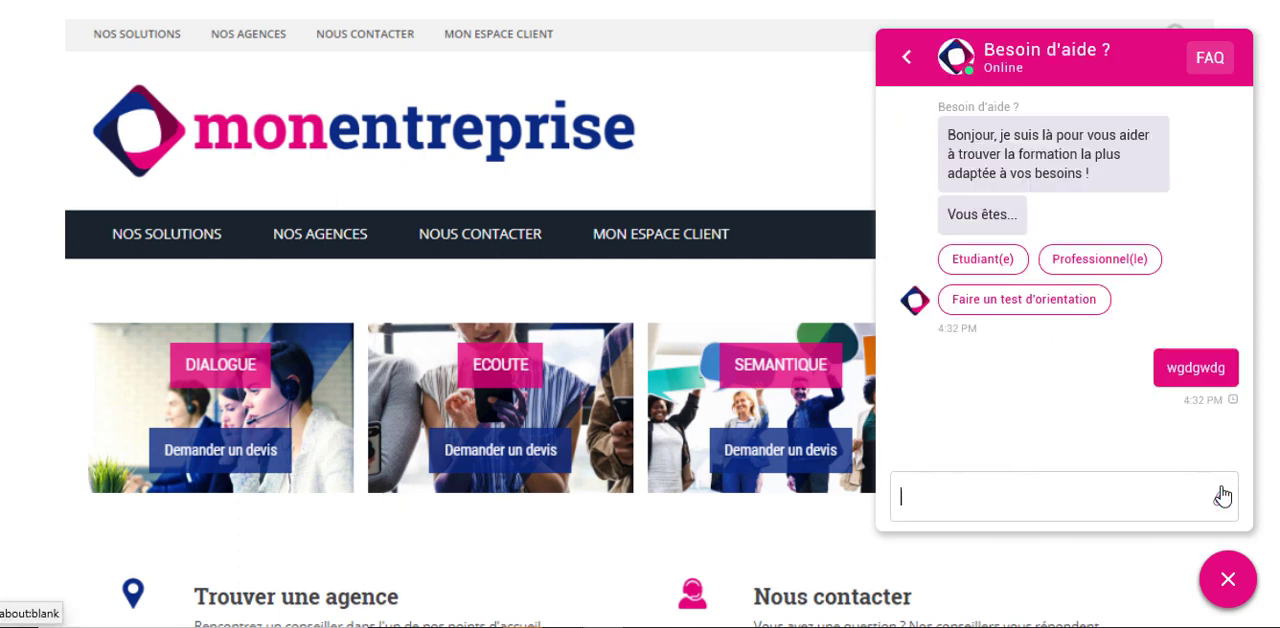
{"action": "left_click", "coordinate": [912, 62]}
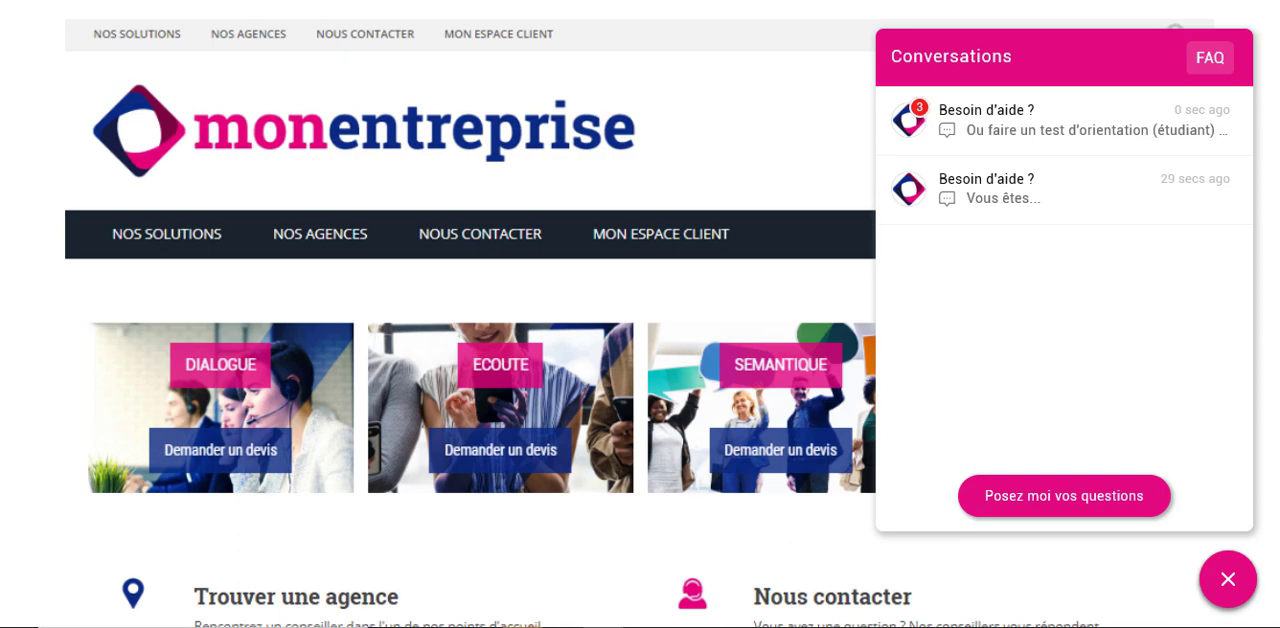
- Check how the open chat adapts to a narrow and a wider browser window, and restore the full-size window
{"action": "left_click", "coordinate": [1233, 1]}
{"action": "left_click_drag", "start_coordinate": [887, 310], "coordinate": [472, 357]}
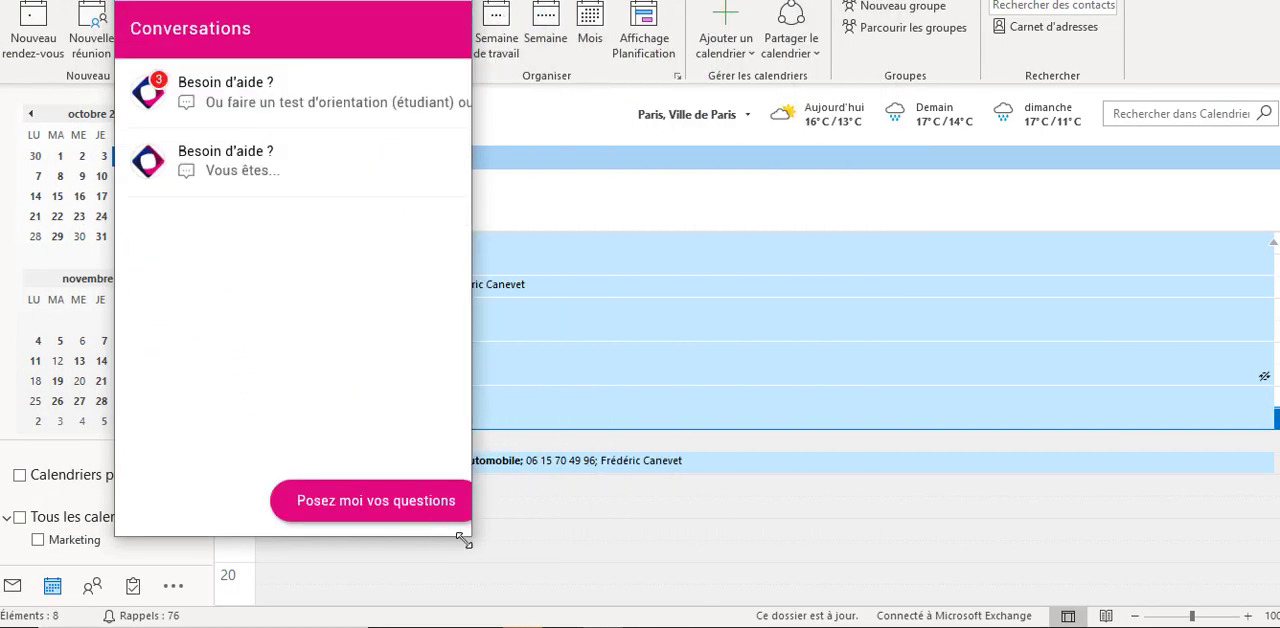
{"action": "left_click_drag", "start_coordinate": [463, 540], "coordinate": [700, 547]}
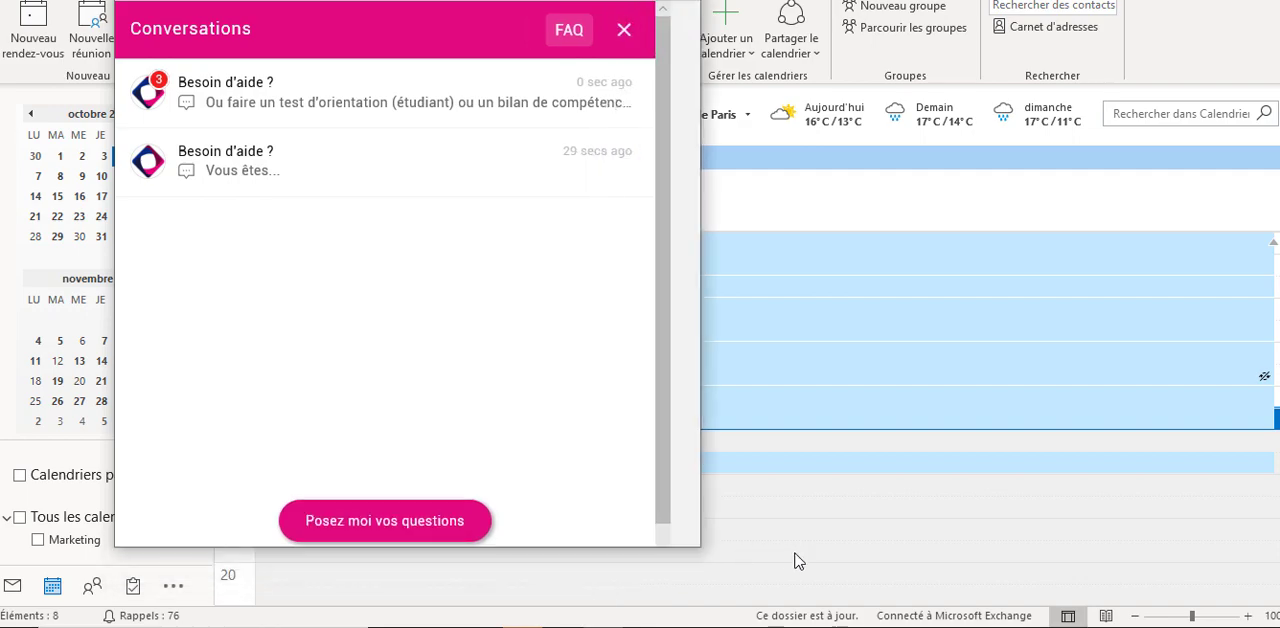
{"action": "left_click_drag", "start_coordinate": [797, 561], "coordinate": [925, 591]}
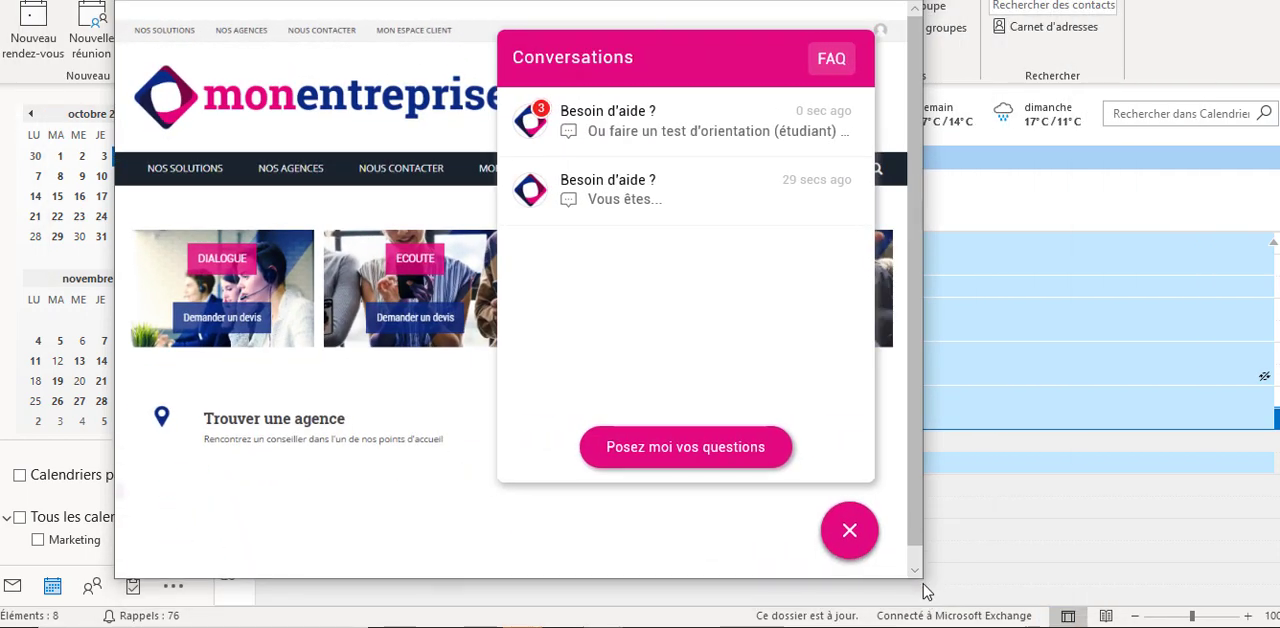
{"action": "left_click", "coordinate": [855, 0]}
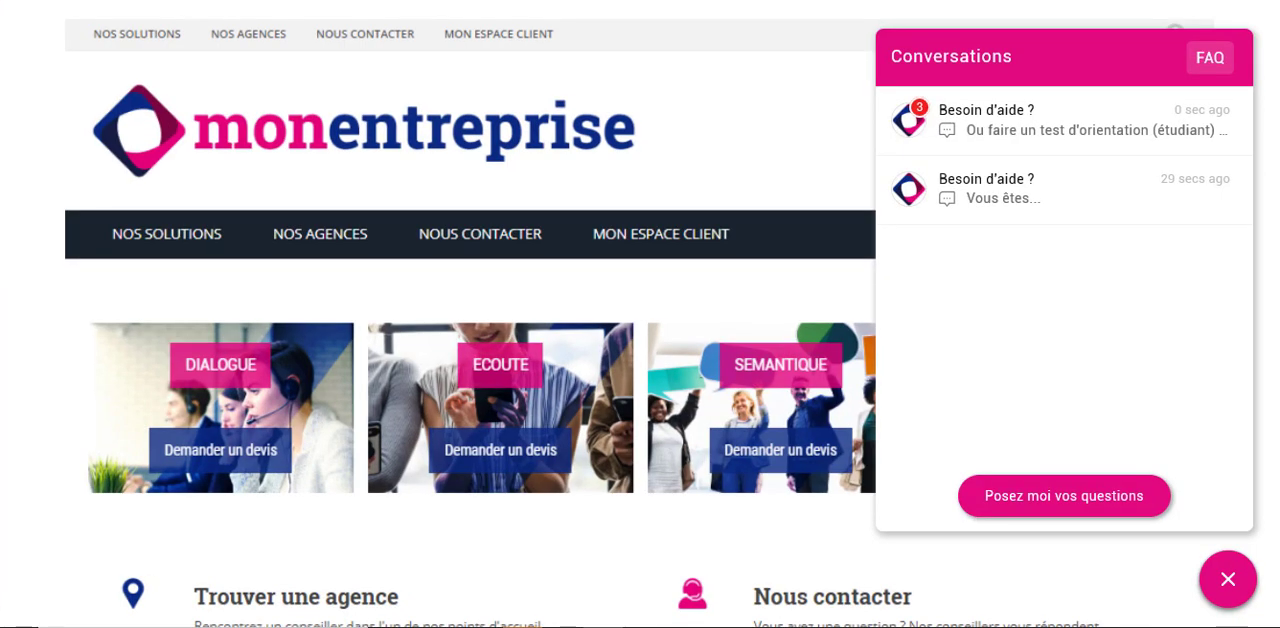
- Check how the page with the closed chat adapts to smaller and larger window sizes, and reopen the chat in the maximised window
{"action": "left_click", "coordinate": [1228, 580]}
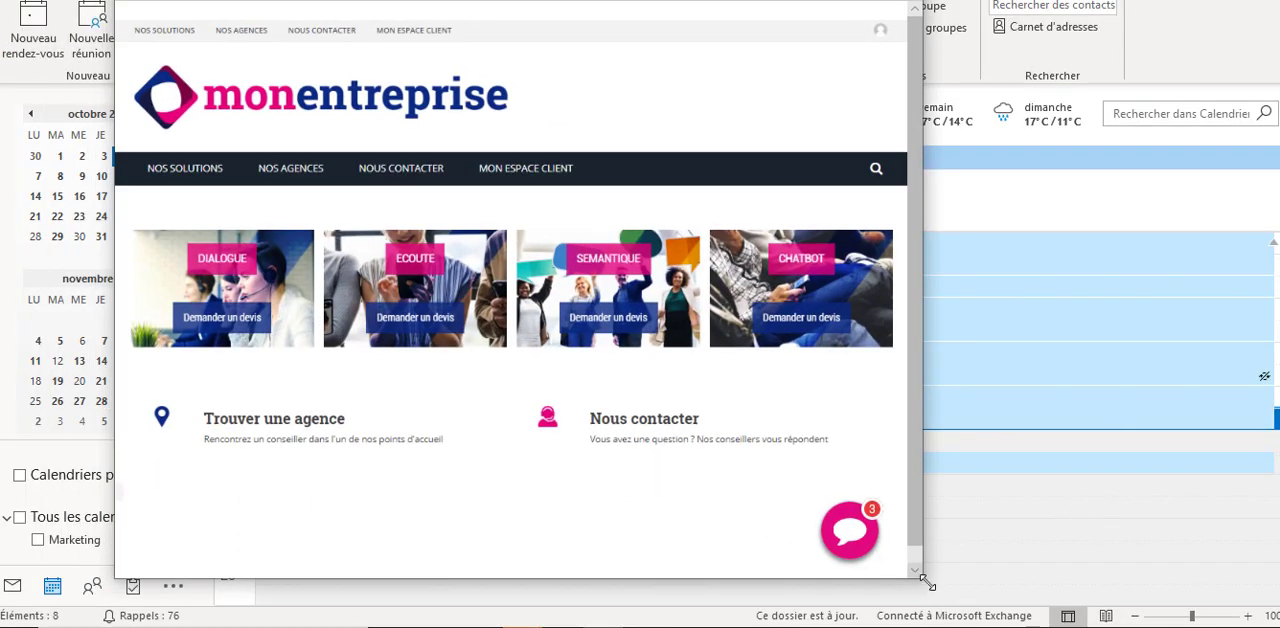
{"action": "left_click_drag", "start_coordinate": [922, 578], "coordinate": [628, 494]}
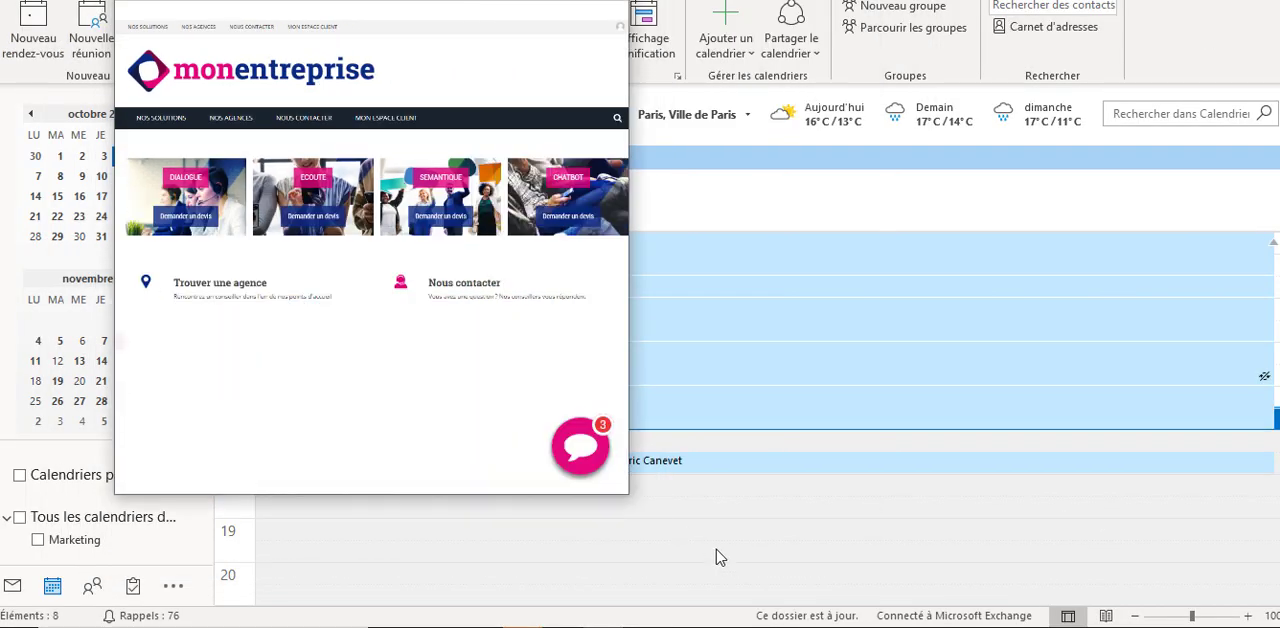
{"action": "left_click_drag", "start_coordinate": [716, 557], "coordinate": [1218, 618]}
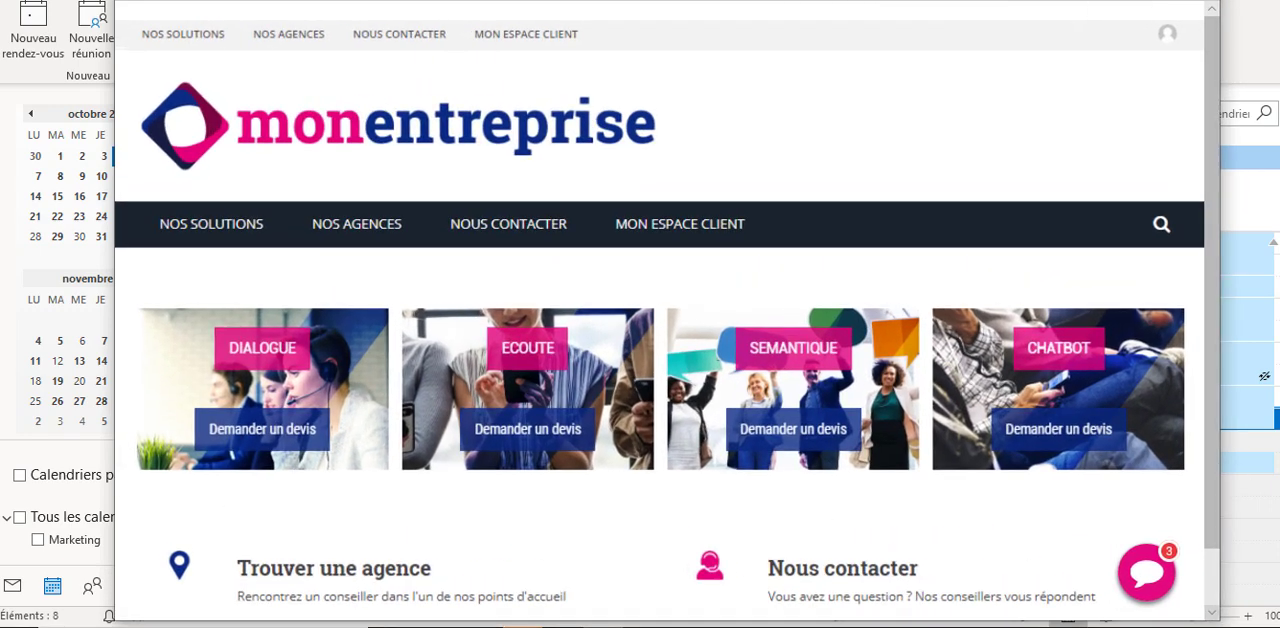
{"action": "left_click", "coordinate": [1150, 2]}
{"action": "left_click", "coordinate": [1218, 592]}
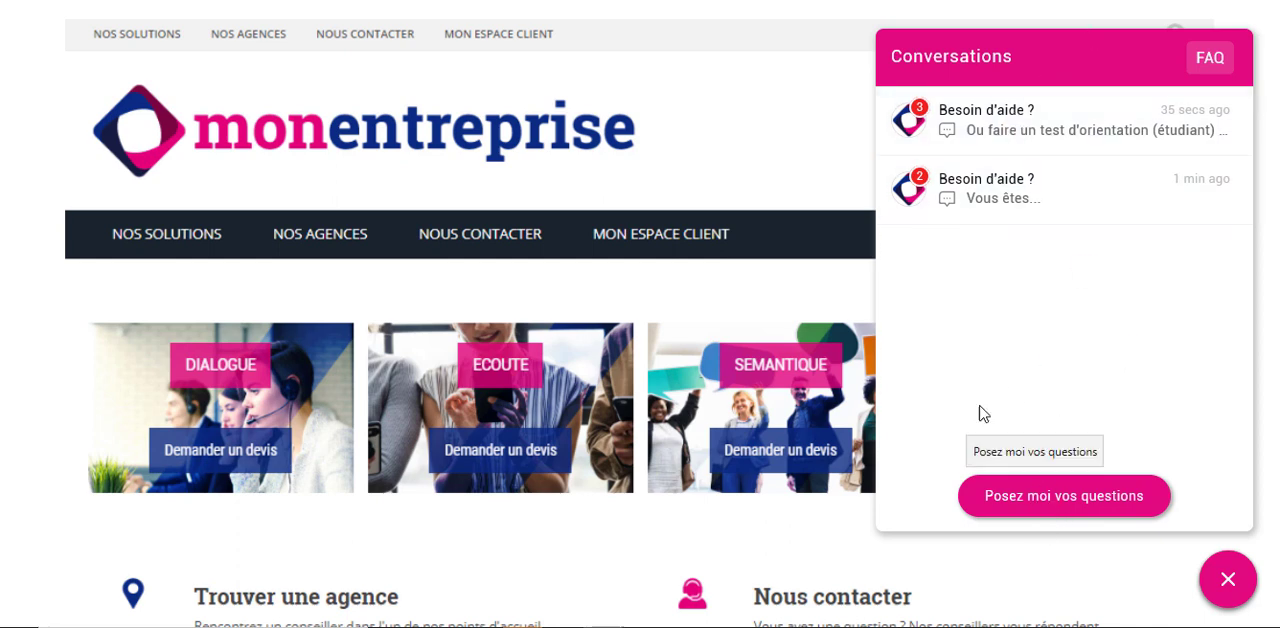
- Start another chat conversation, send the message "hlsjkfhklsjghkljs" and read through the chatbot's reply
{"action": "left_click", "coordinate": [1063, 496]}
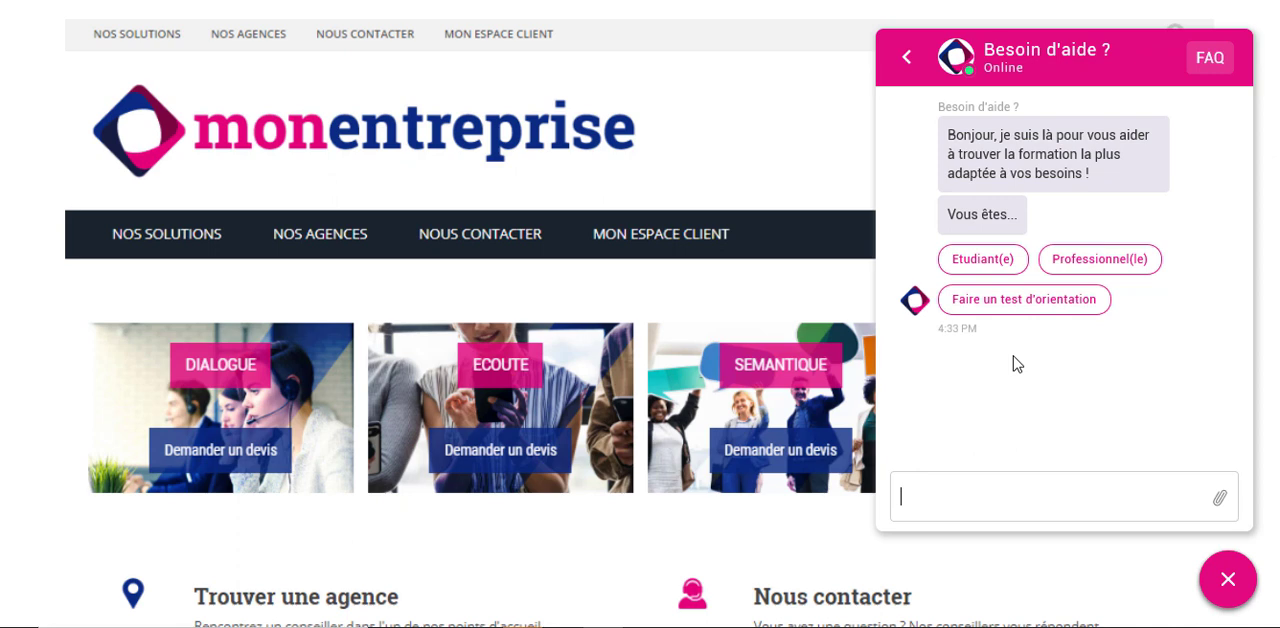
{"action": "type", "text": "hlsjkfhklsjghkljs"}
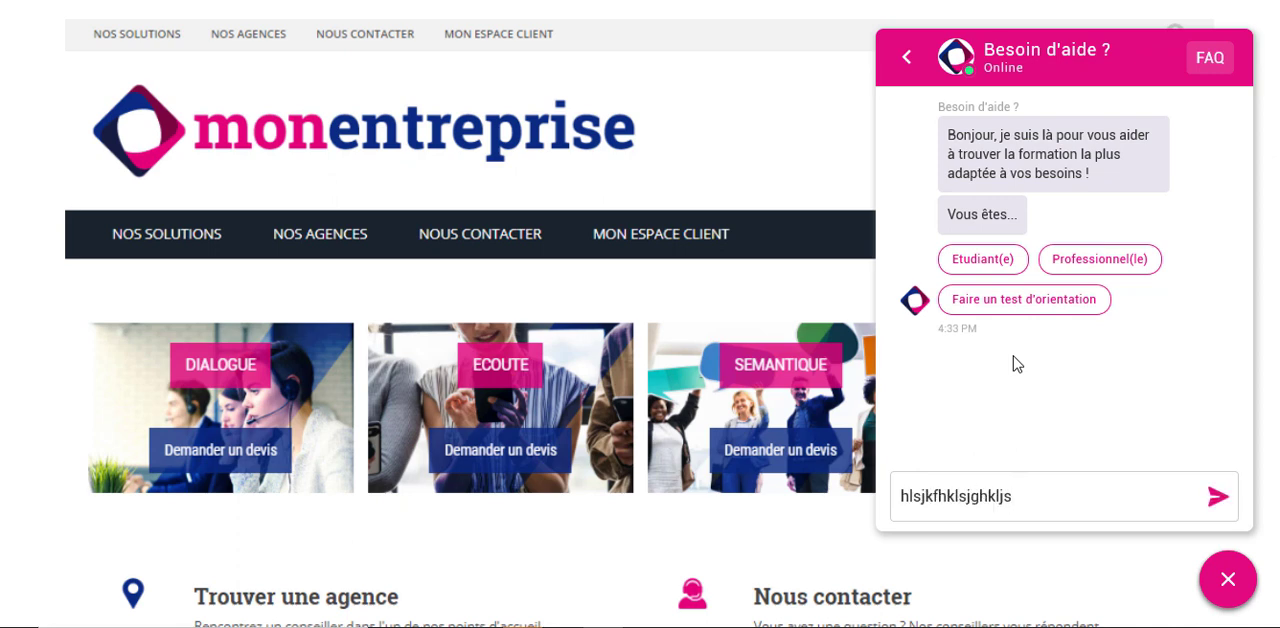
{"action": "key", "text": "Return"}
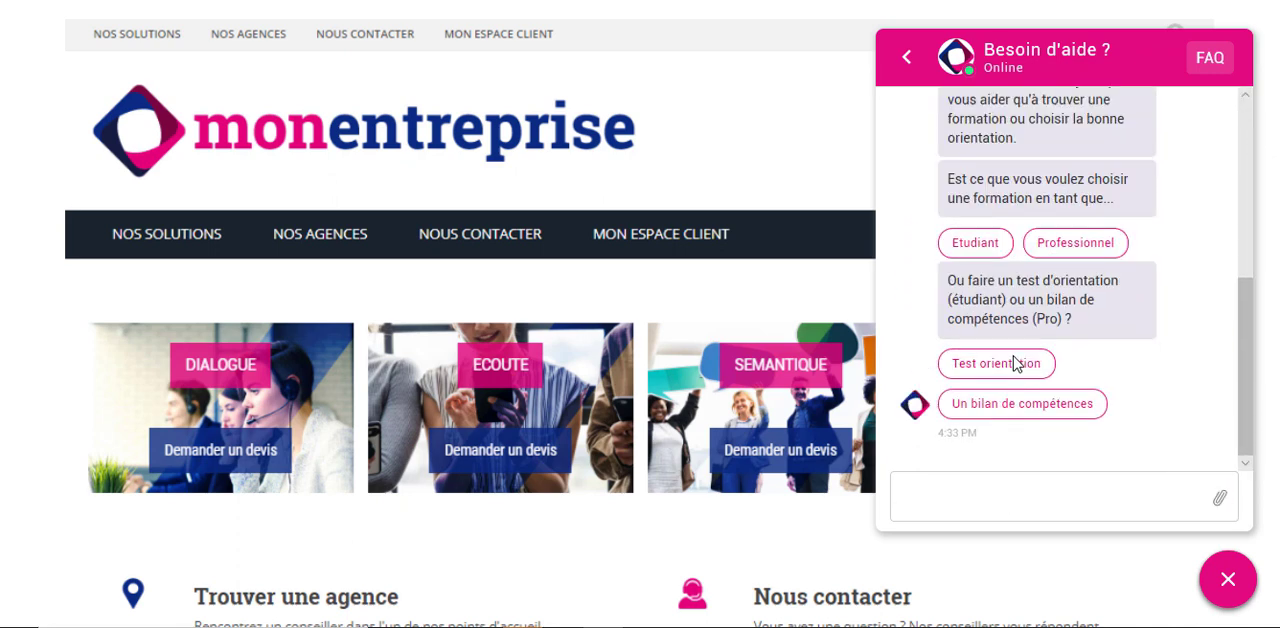
{"action": "scroll", "coordinate": [1262, 317], "scroll_direction": "up", "scroll_amount": 1}
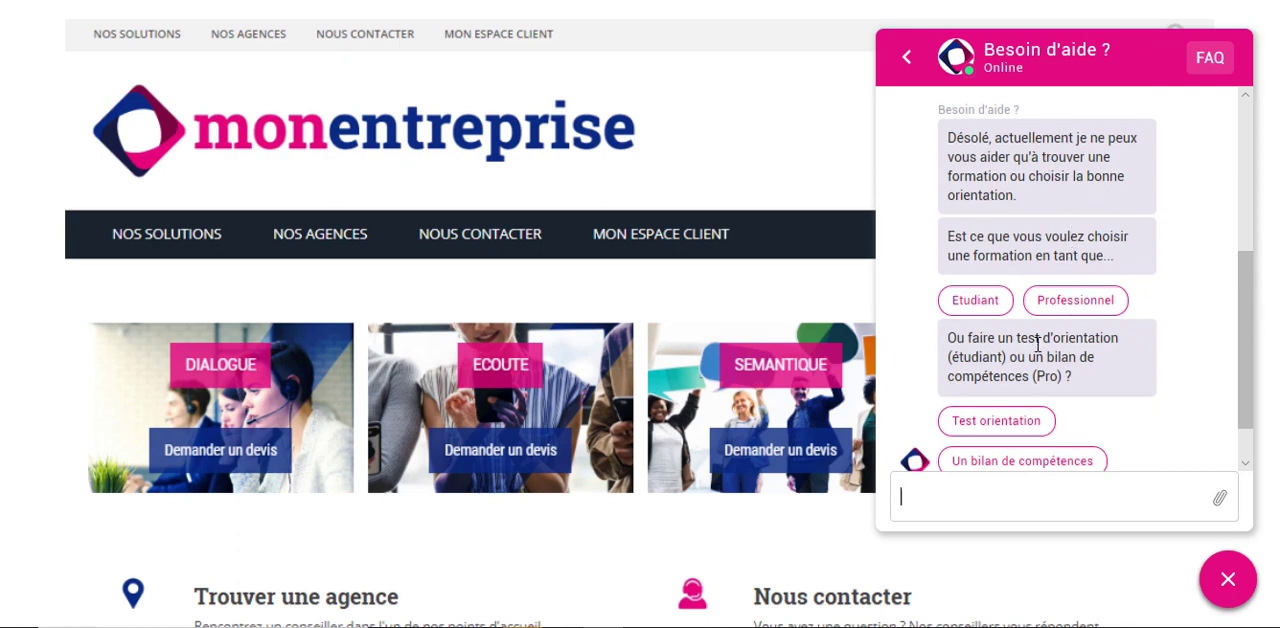
{"action": "scroll", "coordinate": [1037, 343], "scroll_direction": "down", "scroll_amount": 1}
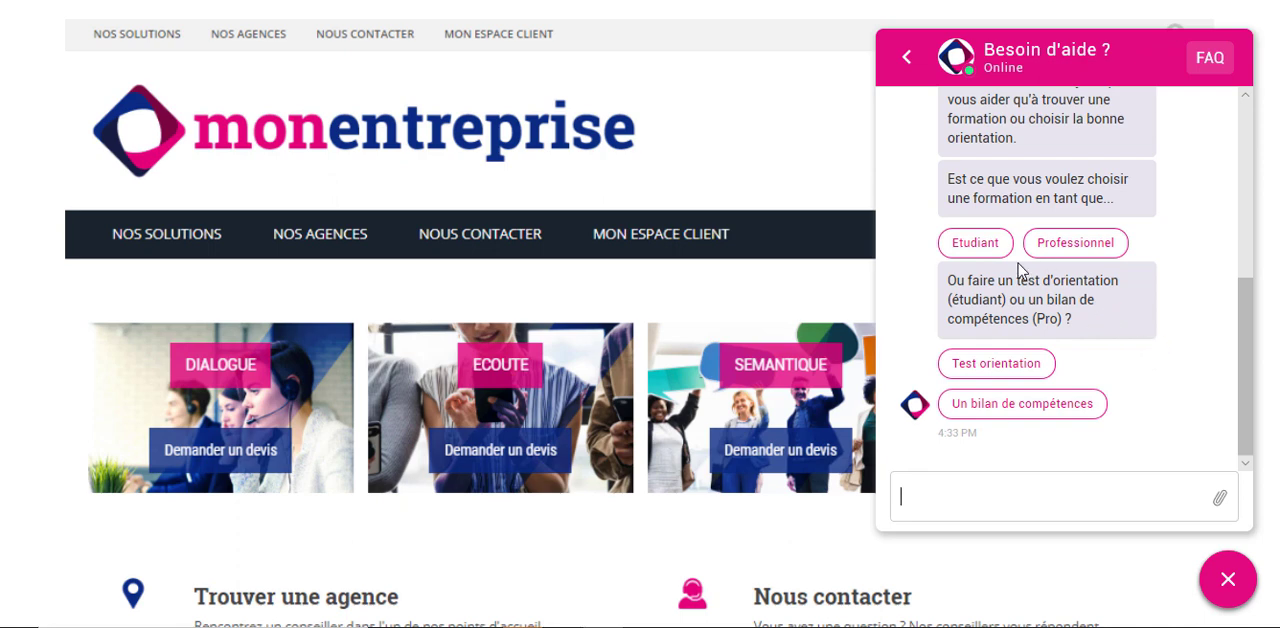
- Answer the chatbot as a student (Etudiant) with no training in mind (Non) and a Bac+2 study level
{"action": "left_click", "coordinate": [975, 248]}
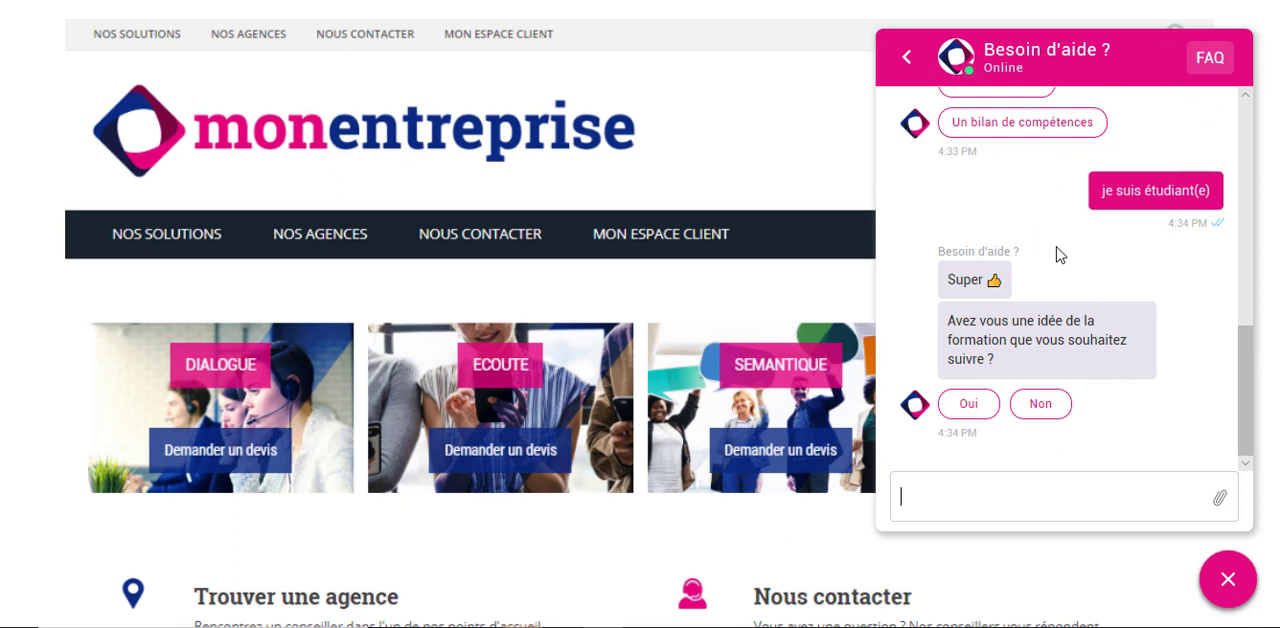
{"action": "scroll", "coordinate": [1030, 204], "scroll_direction": "up", "scroll_amount": 1}
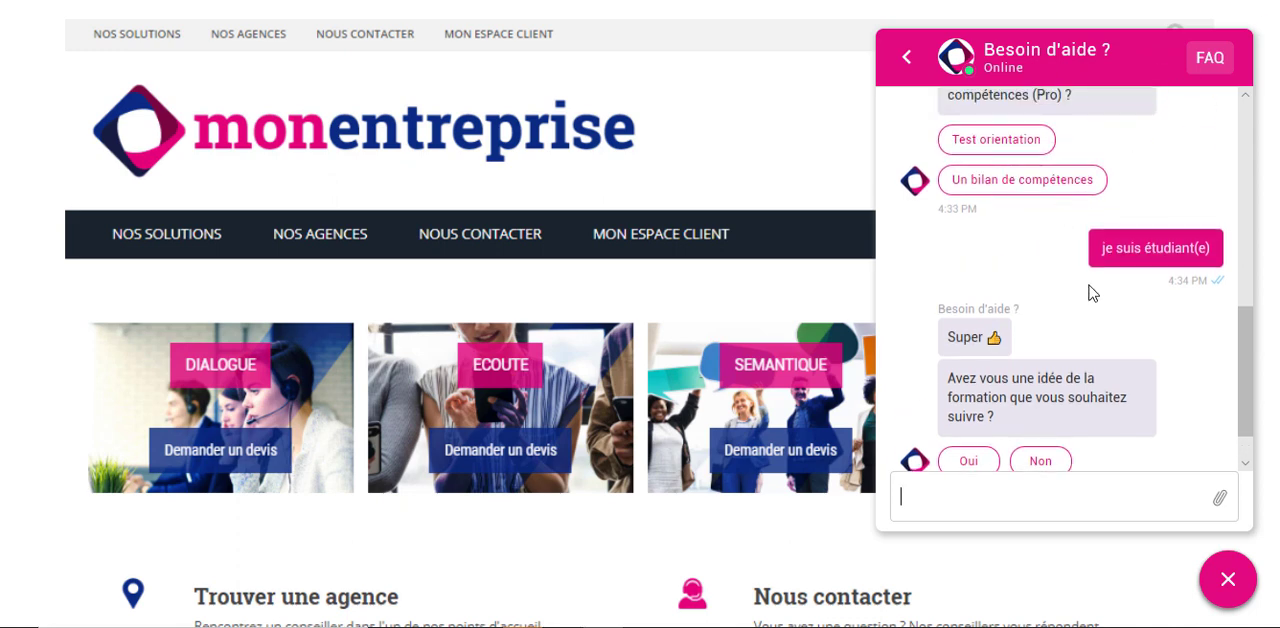
{"action": "scroll", "coordinate": [1085, 285], "scroll_direction": "down", "scroll_amount": 1}
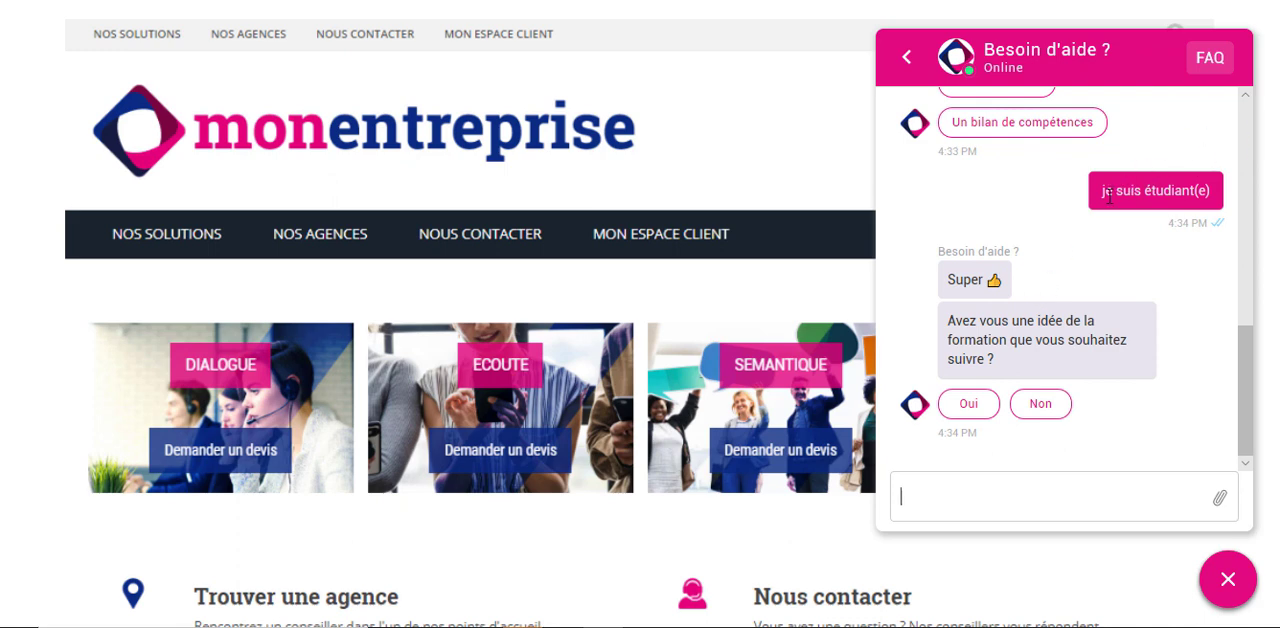
{"action": "left_click", "coordinate": [1046, 408]}
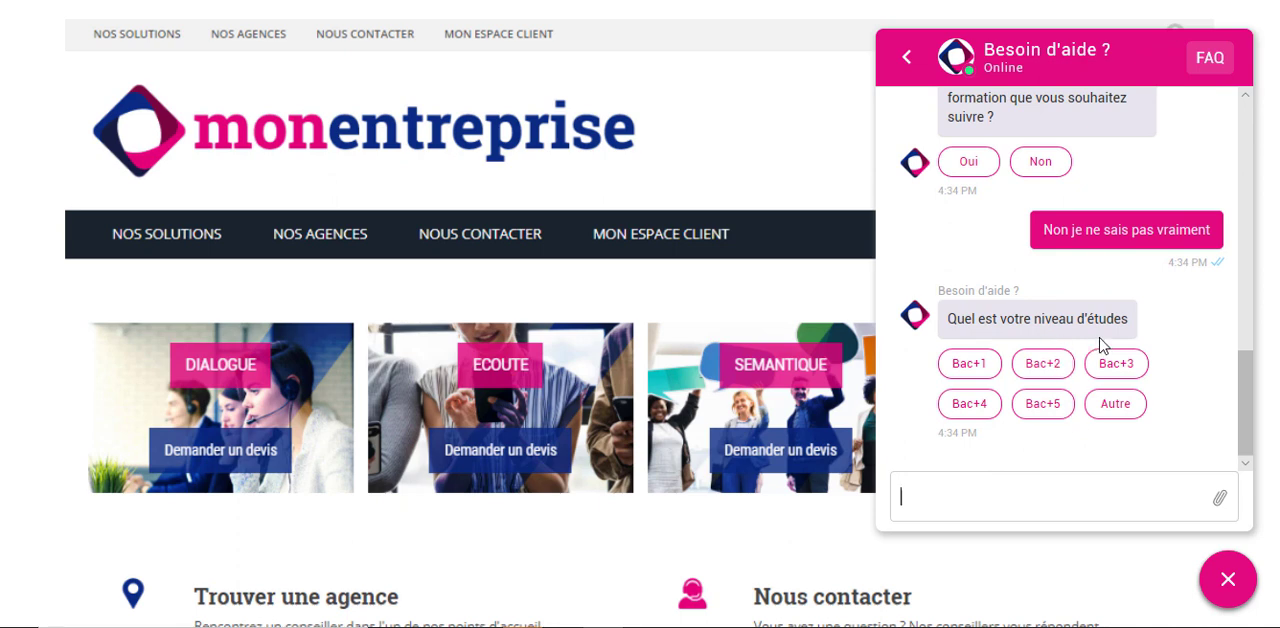
{"action": "left_click", "coordinate": [1042, 364]}
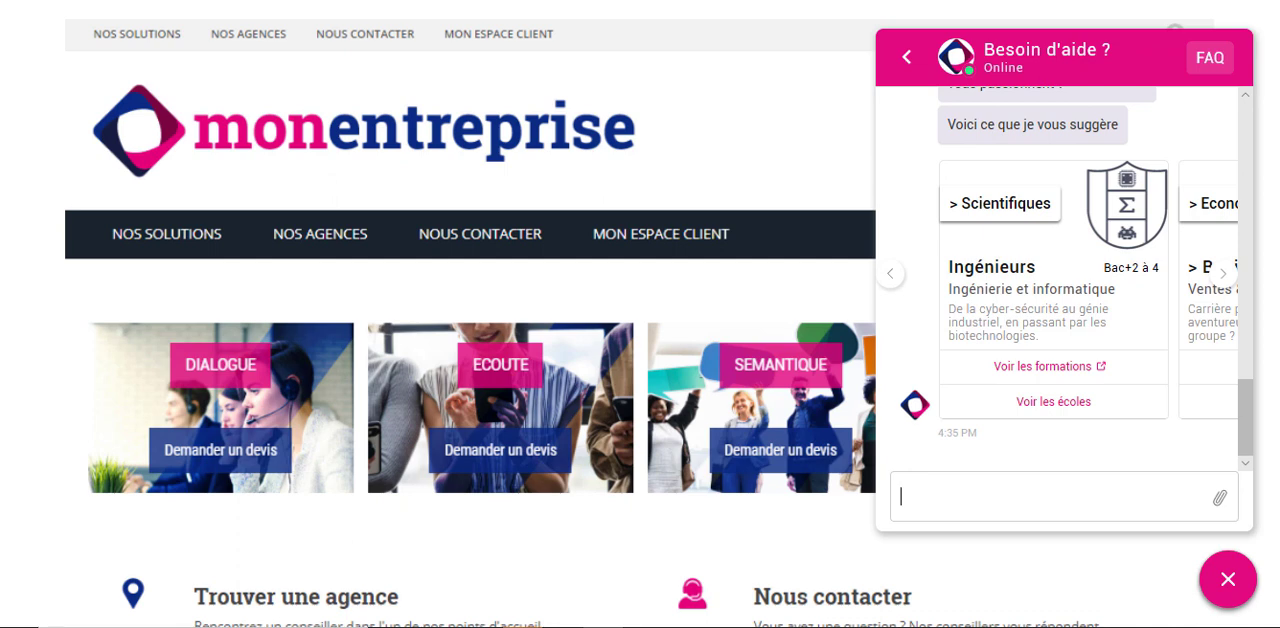
- Browse the carousel of suggested study themes and return to the Scientifiques card
{"action": "scroll", "coordinate": [1168, 292], "scroll_direction": "up", "scroll_amount": 1}
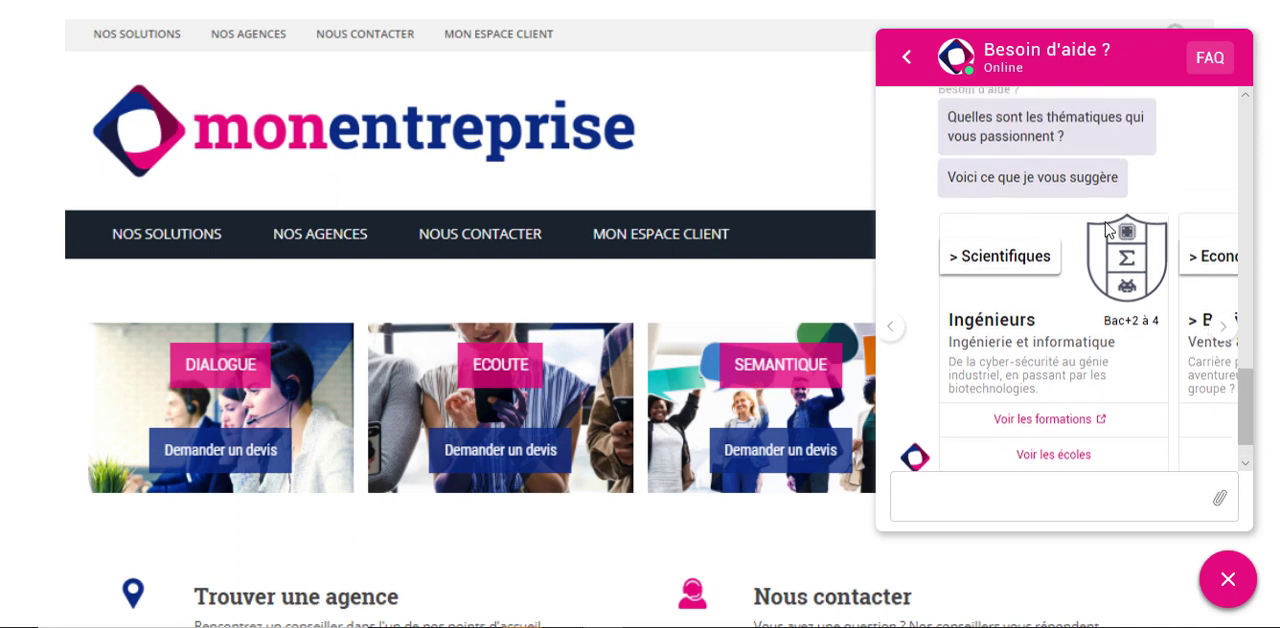
{"action": "left_click", "coordinate": [1224, 332]}
{"action": "left_click", "coordinate": [1224, 332]}
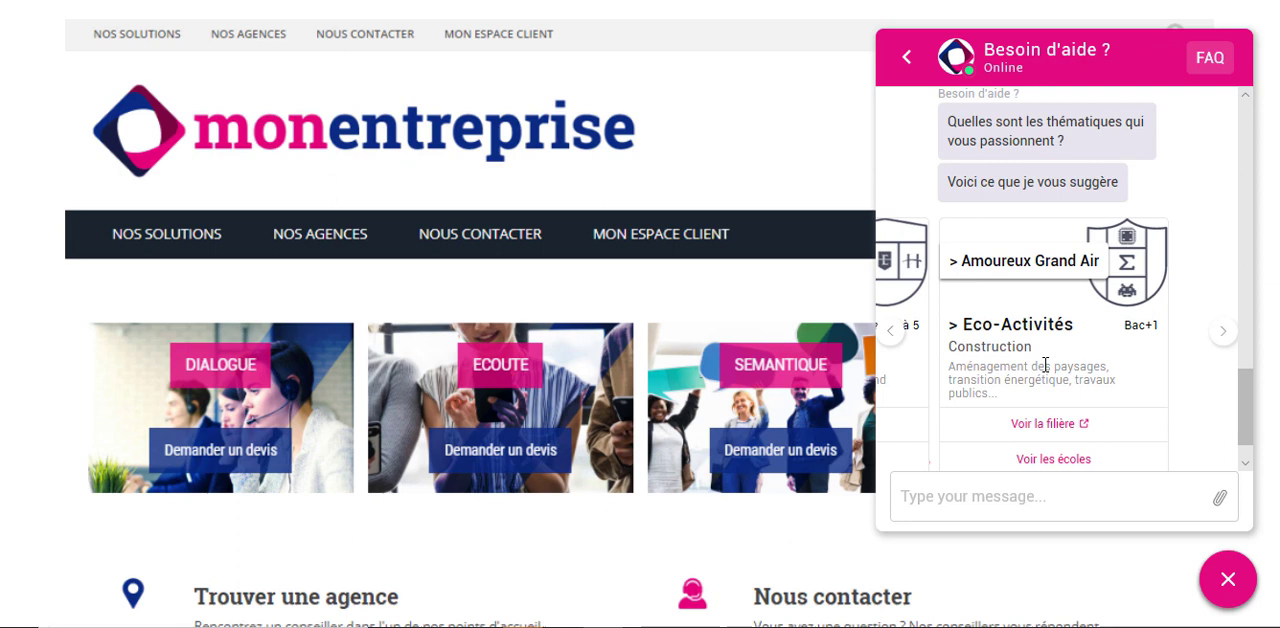
{"action": "left_click", "coordinate": [894, 338]}
{"action": "left_click", "coordinate": [894, 338]}
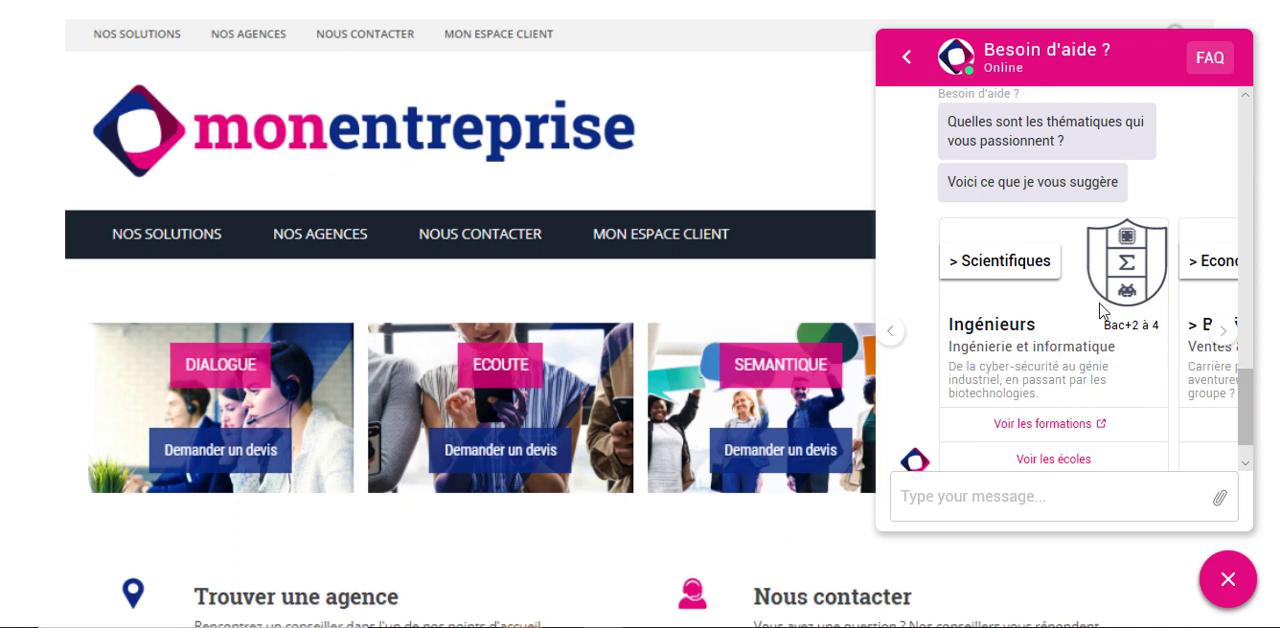
{"action": "scroll", "coordinate": [1094, 290], "scroll_direction": "down", "scroll_amount": 1}
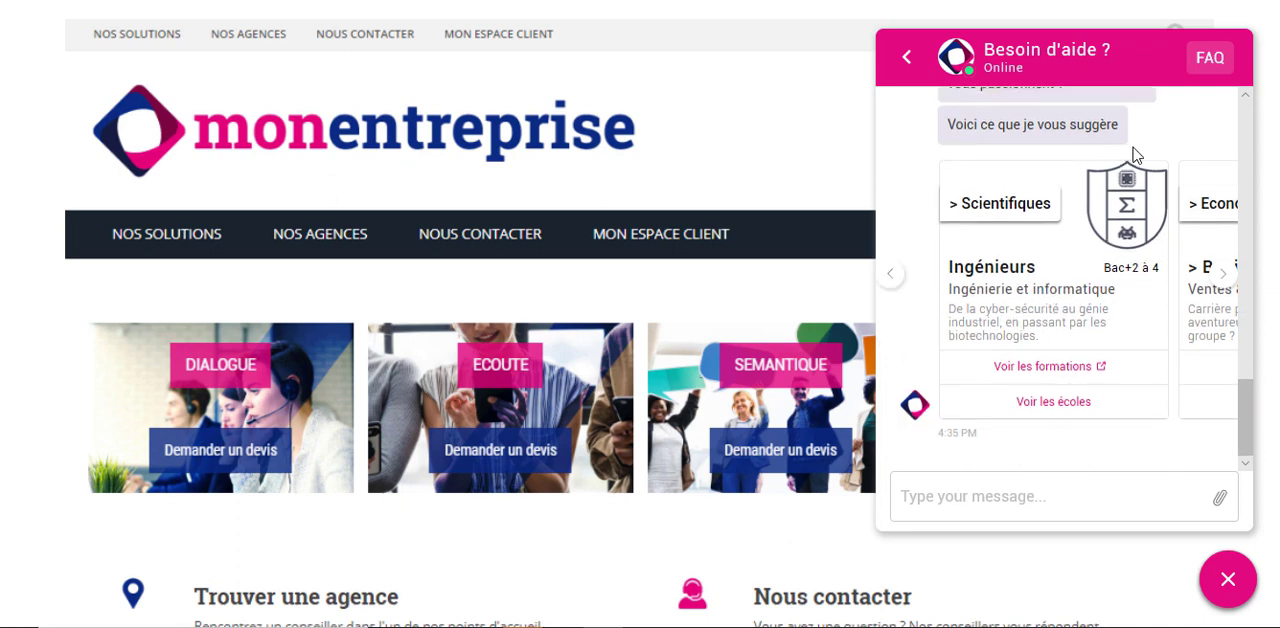
- Show the schools for the Scientifiques engineering theme and browse their cards, returning to the ISIEE card
{"action": "left_click", "coordinate": [1030, 370]}
{"action": "left_click", "coordinate": [1040, 403]}
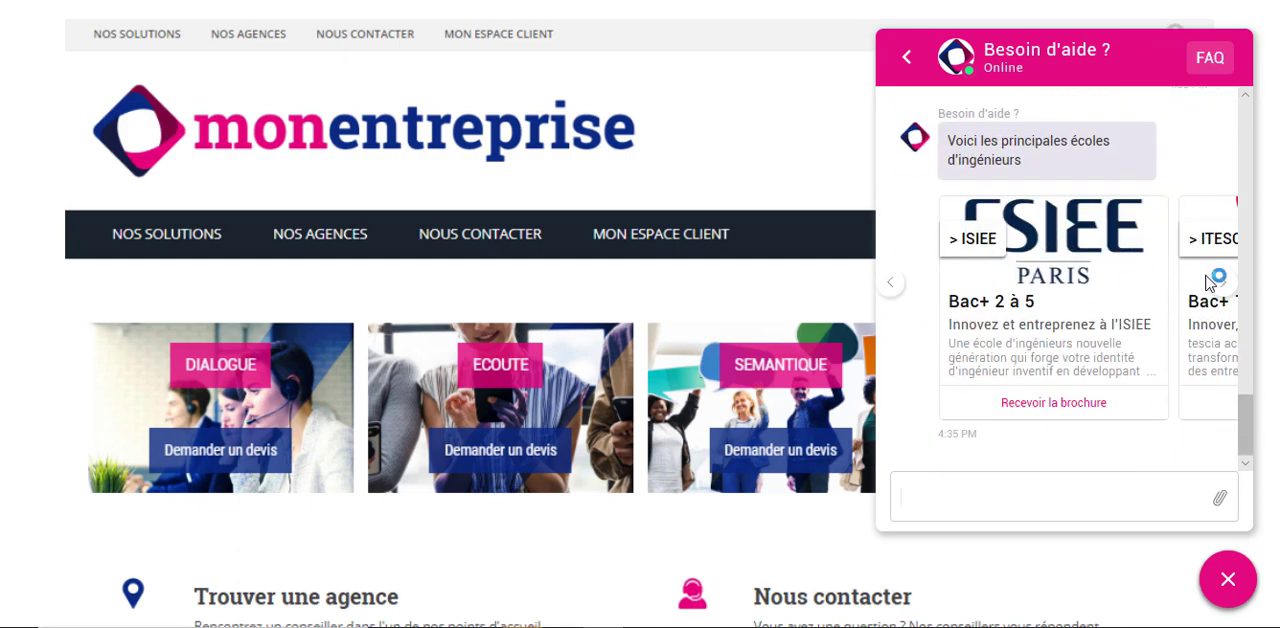
{"action": "left_click", "coordinate": [1222, 288]}
{"action": "left_click", "coordinate": [1221, 288]}
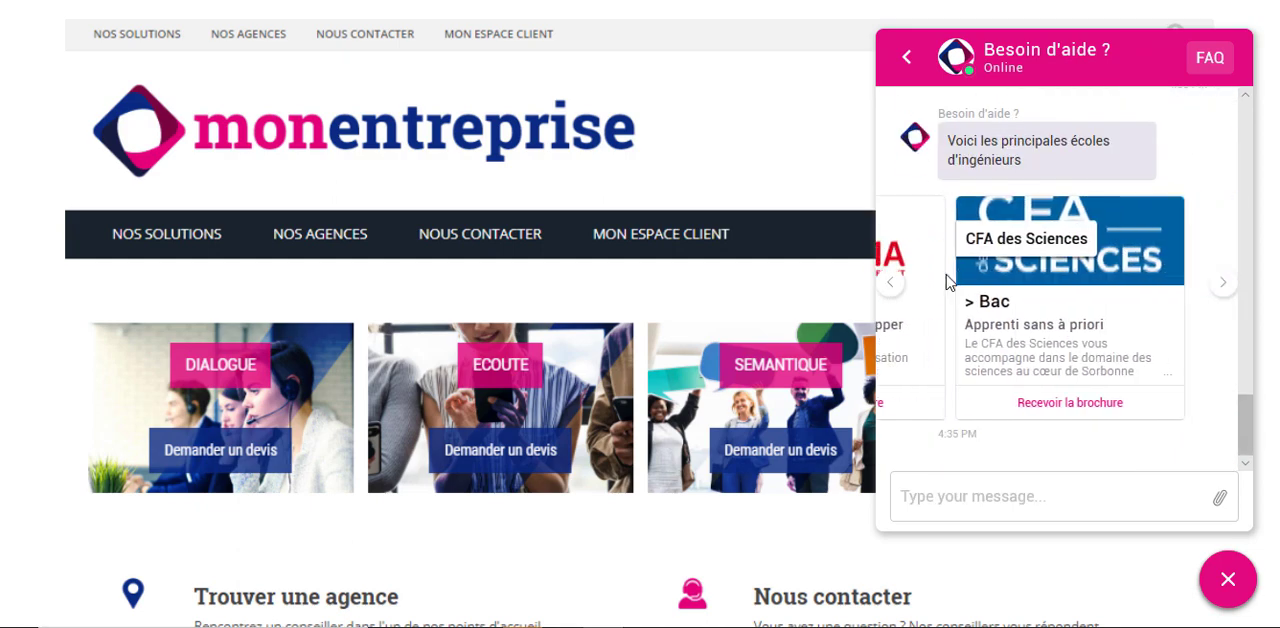
{"action": "left_click", "coordinate": [890, 288]}
{"action": "left_click", "coordinate": [890, 288]}
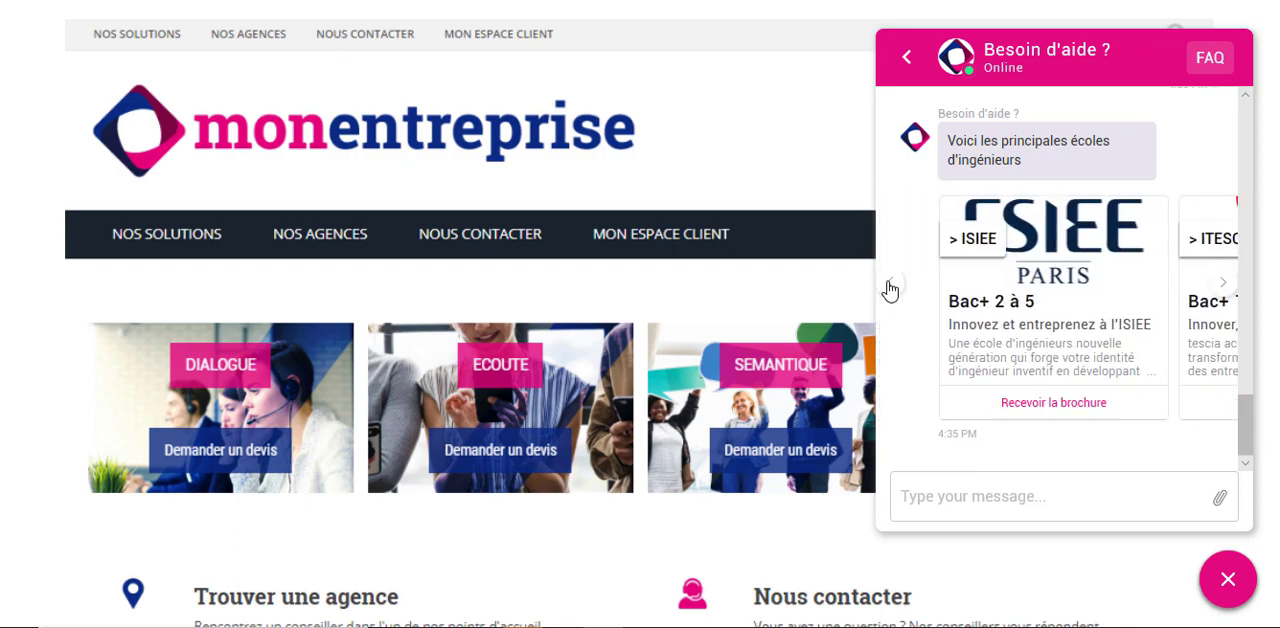
- Request the ISIEE school brochure and fill in the student's name in the contact form
{"action": "left_click", "coordinate": [1068, 403]}
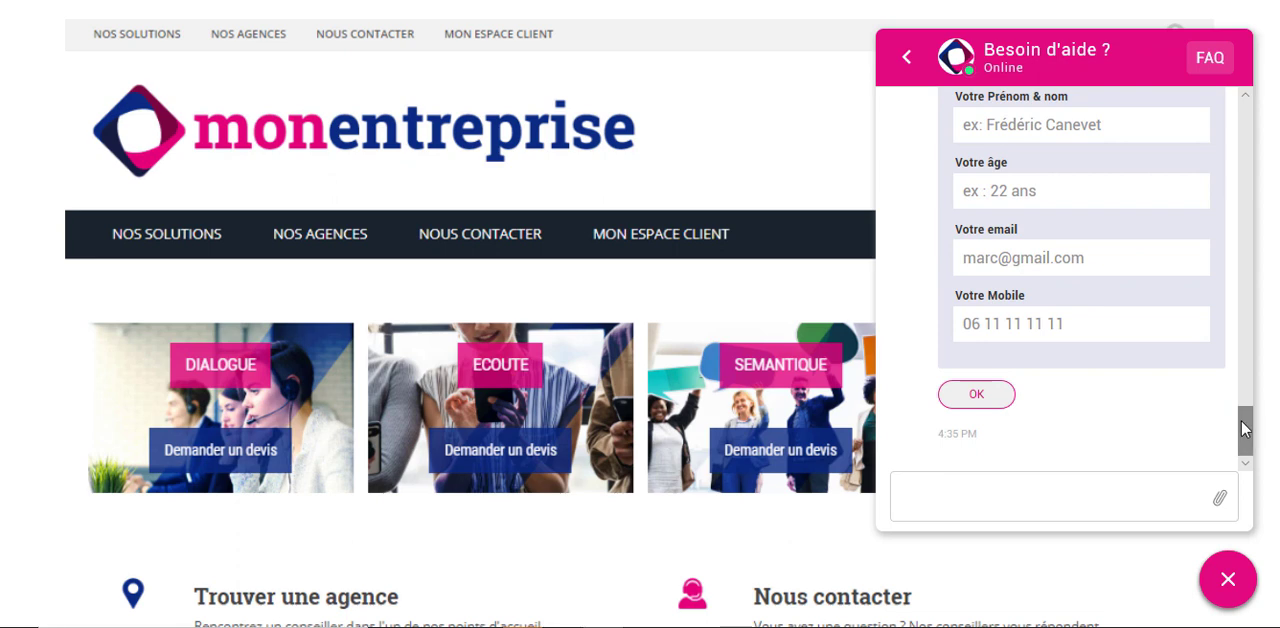
{"action": "left_click_drag", "start_coordinate": [1246, 428], "coordinate": [1247, 408]}
{"action": "left_click", "coordinate": [1064, 280]}
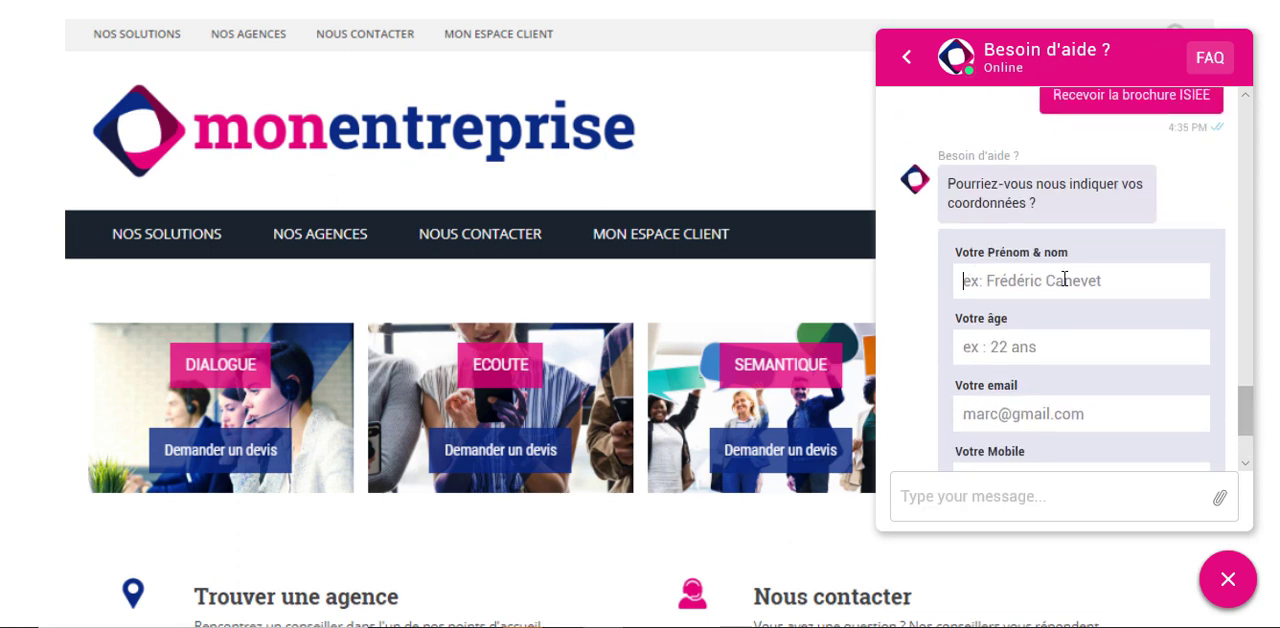
{"action": "type", "text": "fed"}
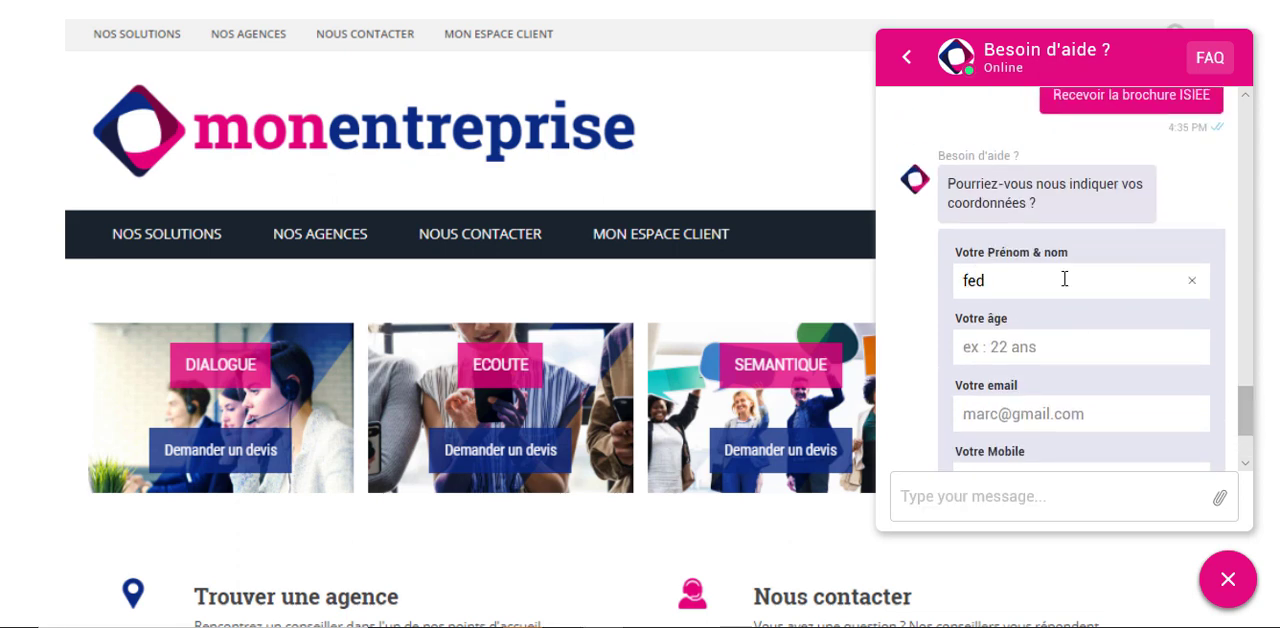
{"action": "key", "text": "BackSpace"}
{"action": "key", "text": "BackSpace"}
{"action": "type", "text": "r"}
{"action": "key", "text": "Return"}
{"action": "scroll", "coordinate": [1066, 278], "scroll_direction": "up", "scroll_amount": 2}
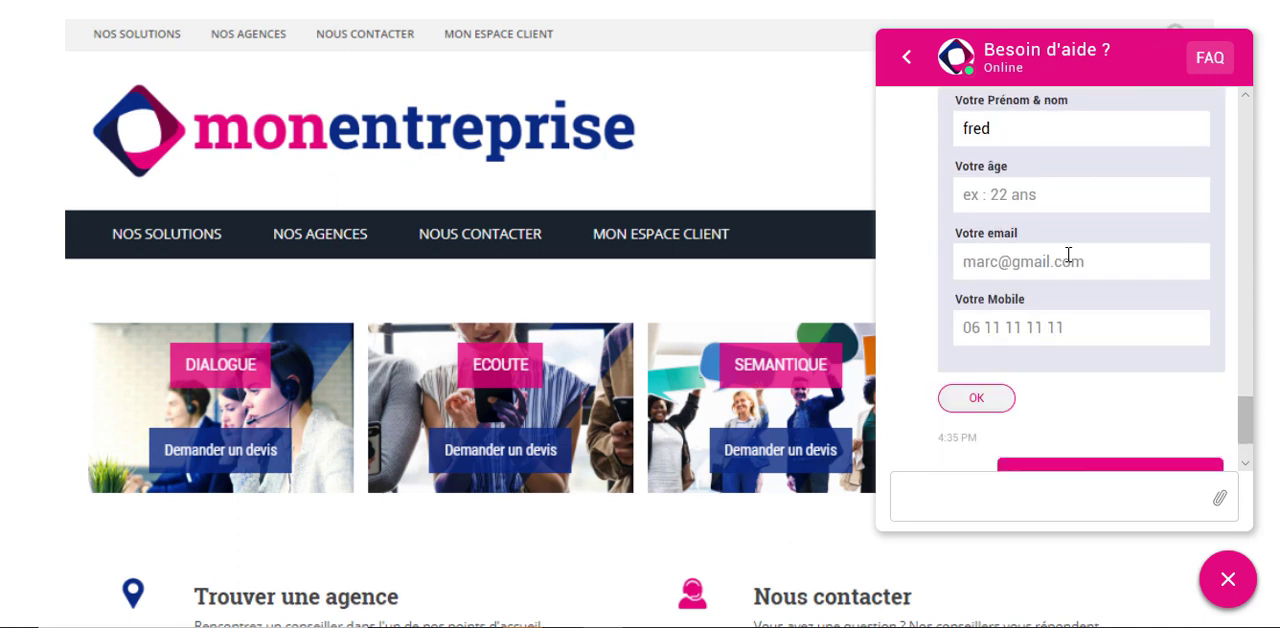
- Set the age to 22, fill in the student's e-mail and mobile number, and submit the contact form
{"action": "left_click", "coordinate": [1015, 211]}
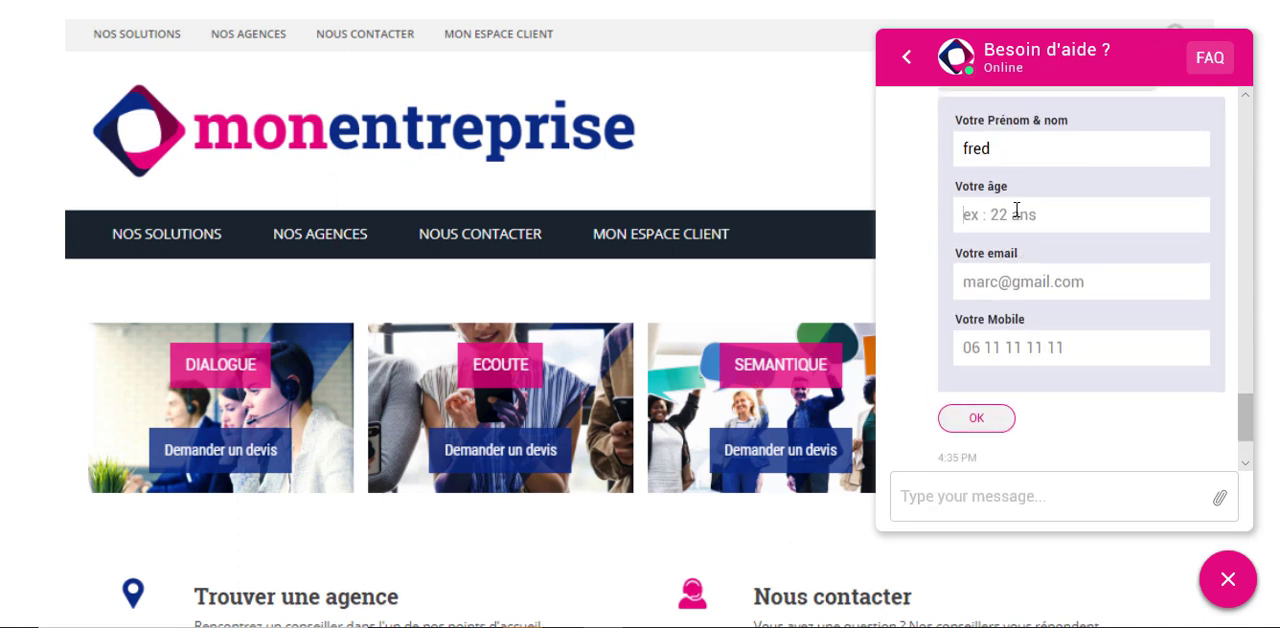
{"action": "type", "text": "22"}
{"action": "left_click", "coordinate": [998, 287]}
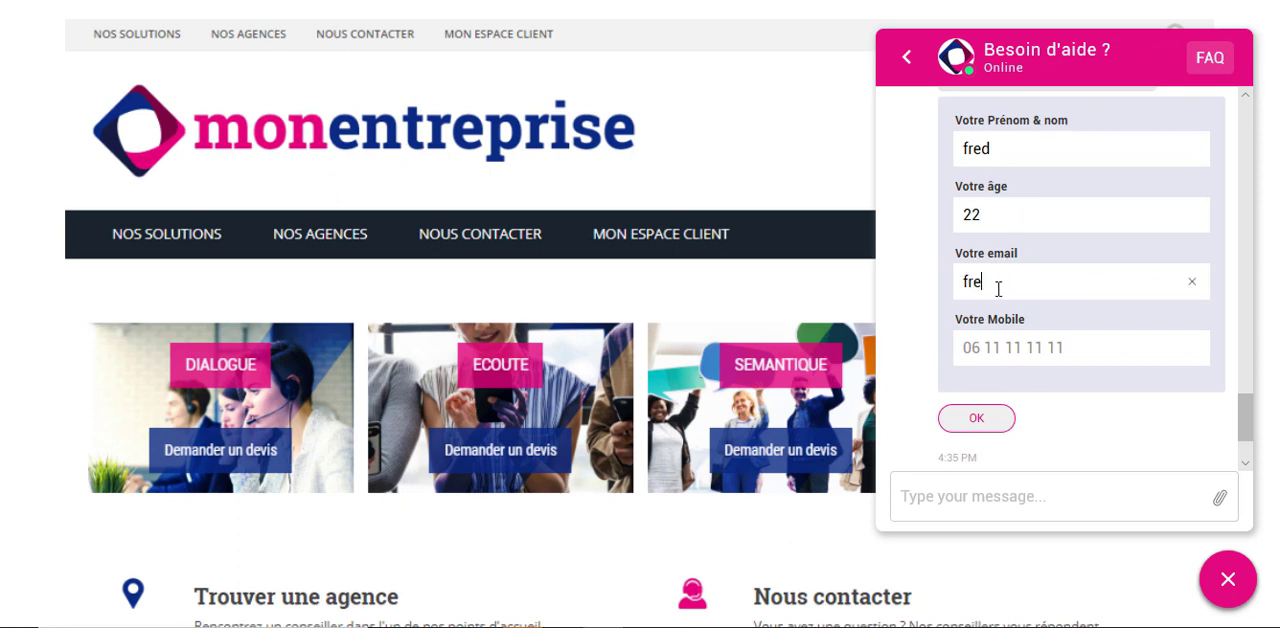
{"action": "type", "text": "05 6666"}
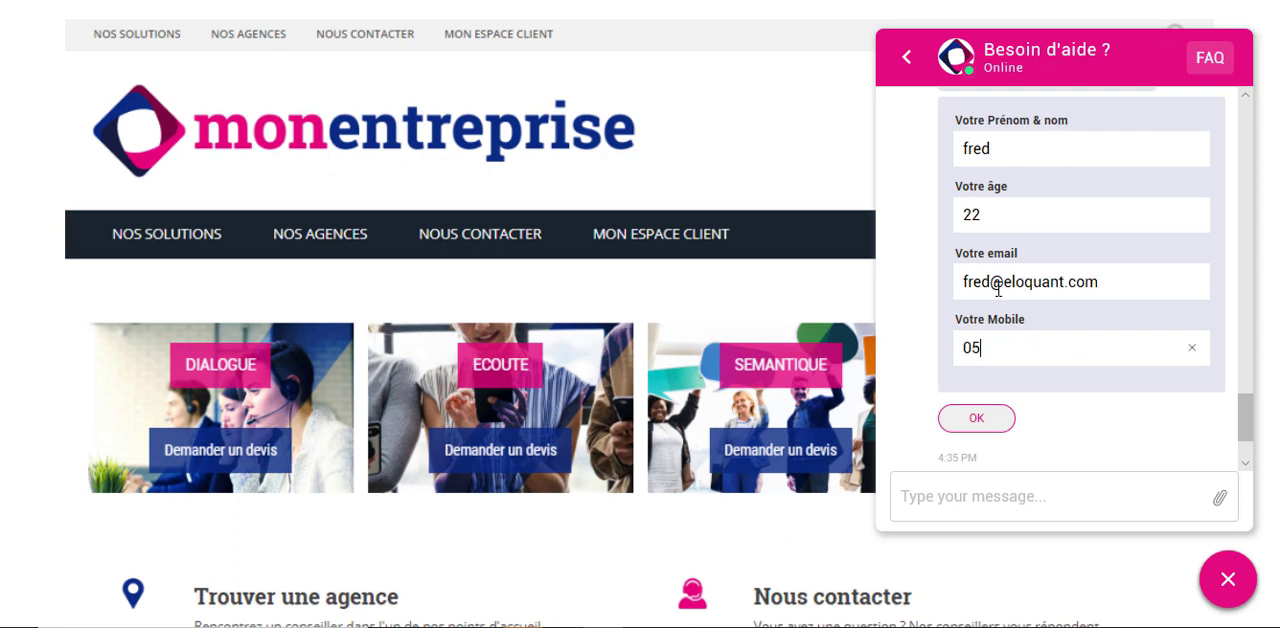
{"action": "left_click", "coordinate": [983, 420]}
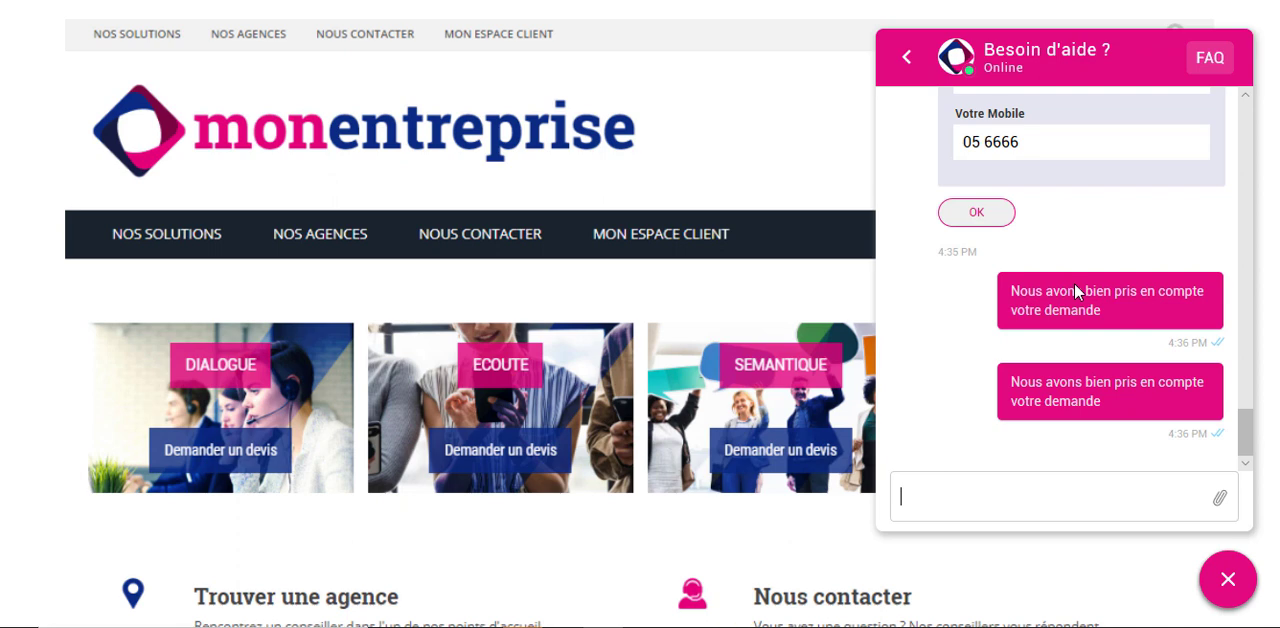
- Send the message "je veux des informations sur l'école des gobelins" and open the video linked on the Les Gobelins card
{"action": "type", "text": "e veux des informations s"}
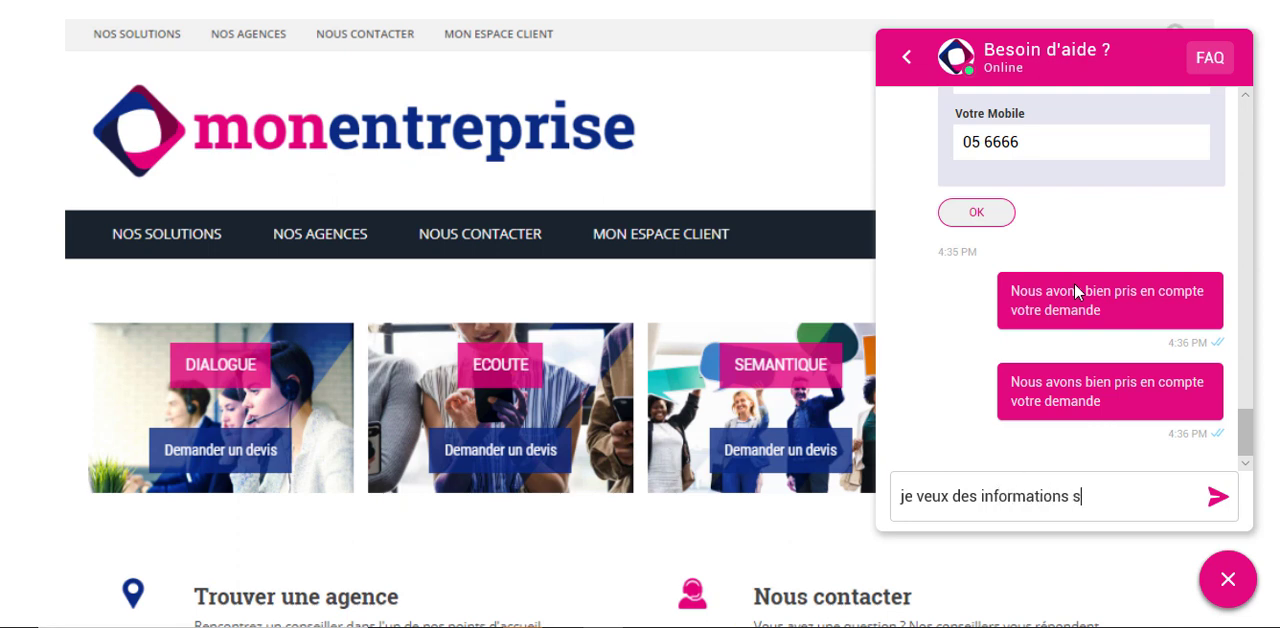
{"action": "type", "text": "ur l'école de s g"}
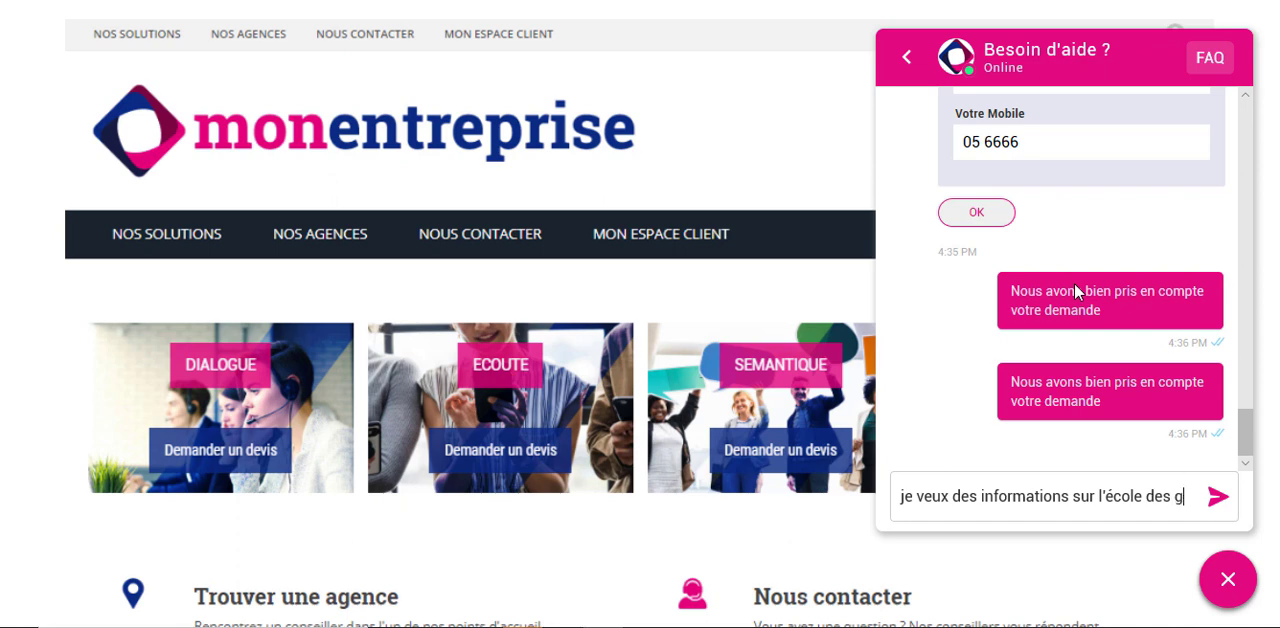
{"action": "type", "text": "obelins"}
{"action": "key", "text": "Return"}
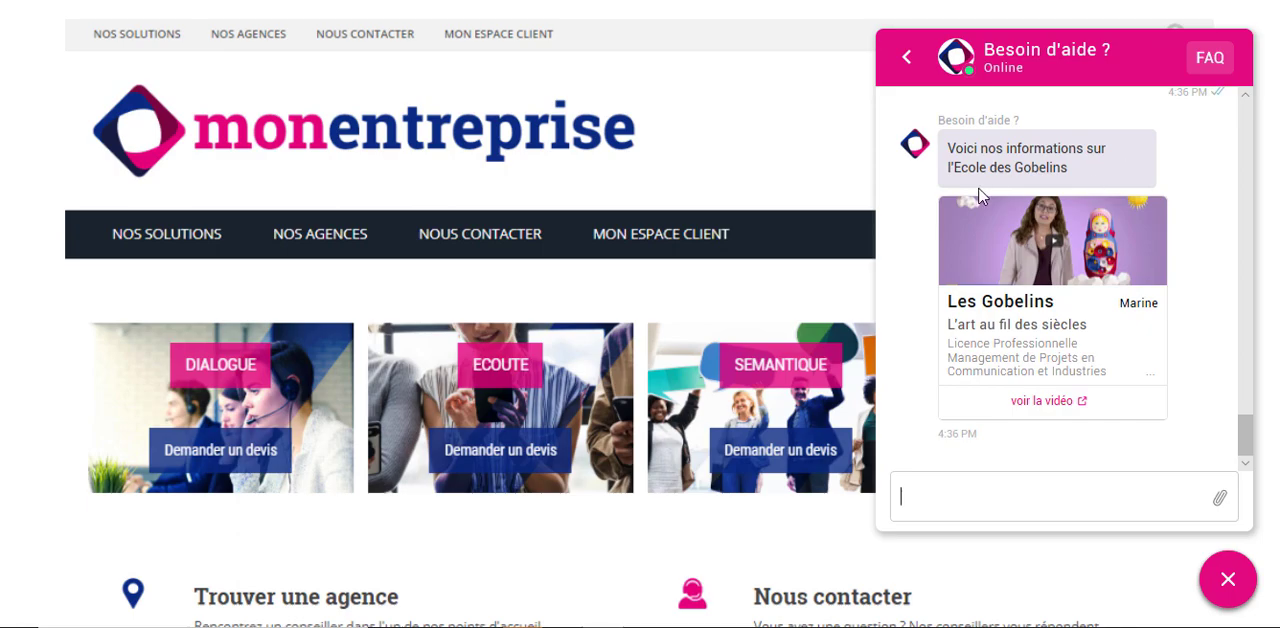
{"action": "left_click", "coordinate": [1040, 400]}
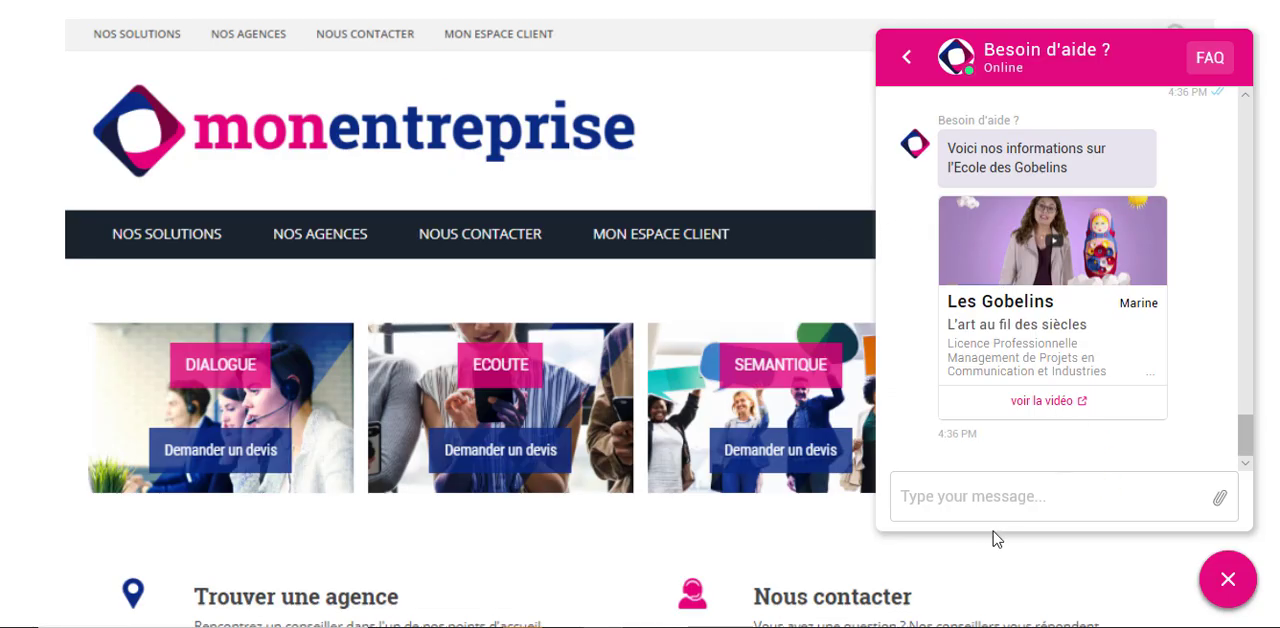
- Return to the chat, send "je veux des avis sur l'apprentissage" and read through the chatbot's reply
{"action": "left_click", "coordinate": [969, 491]}
{"action": "type", "text": "je veux des"}
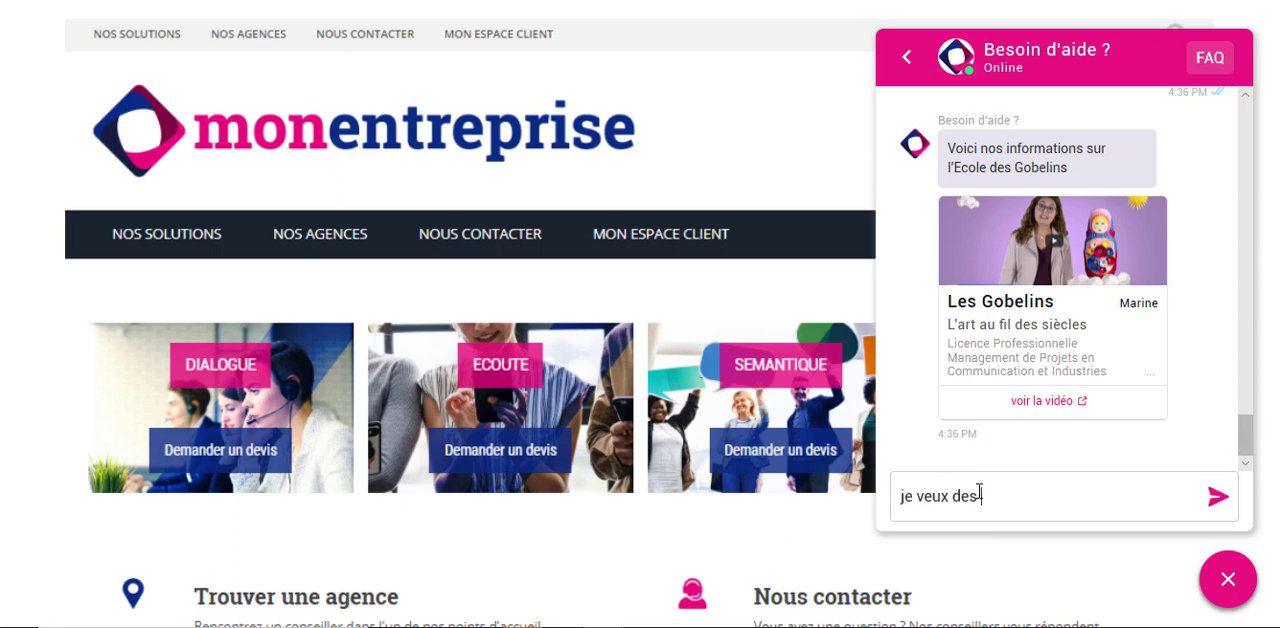
{"action": "type", "text": " avis sur l'apprentissage"}
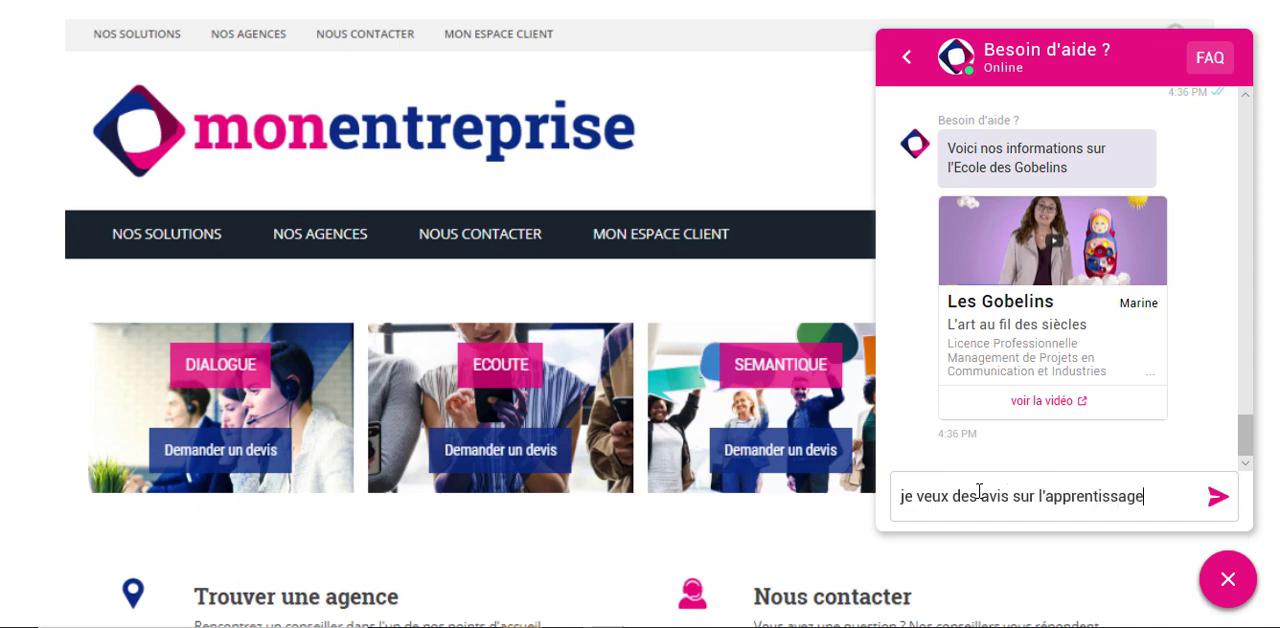
{"action": "key", "text": "Return"}
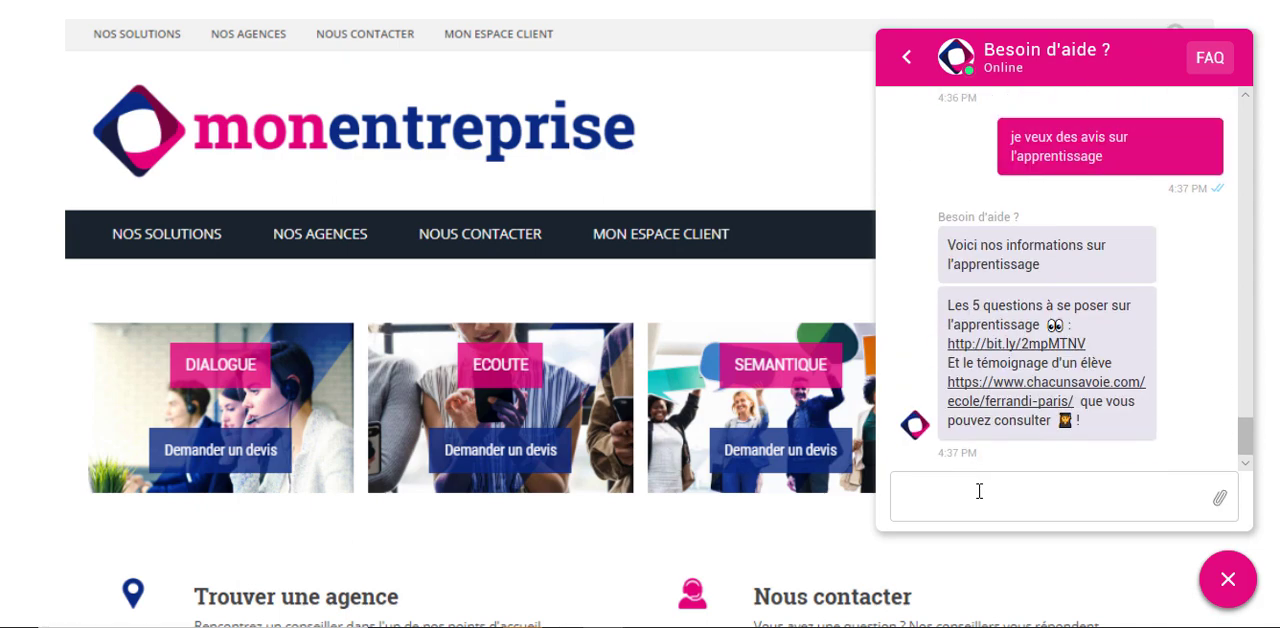
{"action": "scroll", "coordinate": [1066, 238], "scroll_direction": "up", "scroll_amount": 1}
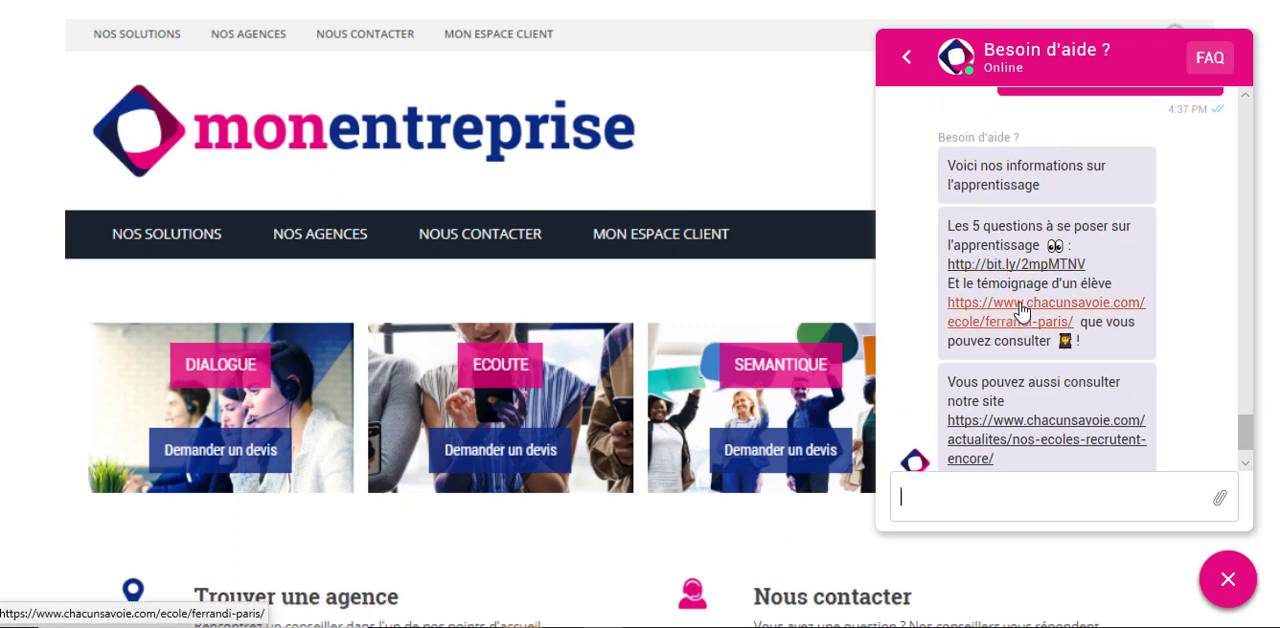
{"action": "scroll", "coordinate": [1035, 340], "scroll_direction": "down", "scroll_amount": 1}
{"action": "scroll", "coordinate": [962, 330], "scroll_direction": "up", "scroll_amount": 3}
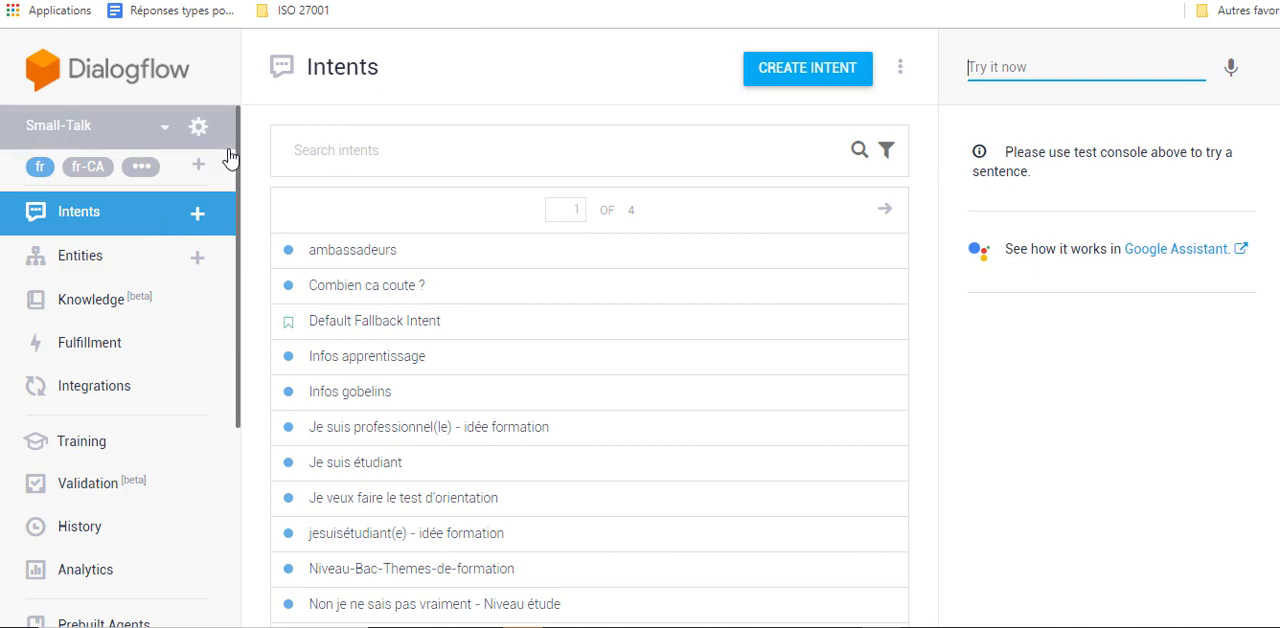
- In Dialogflow, search the intents for "apprent" and open the Infos apprentissage intent to review its contents
{"action": "left_click", "coordinate": [401, 156]}
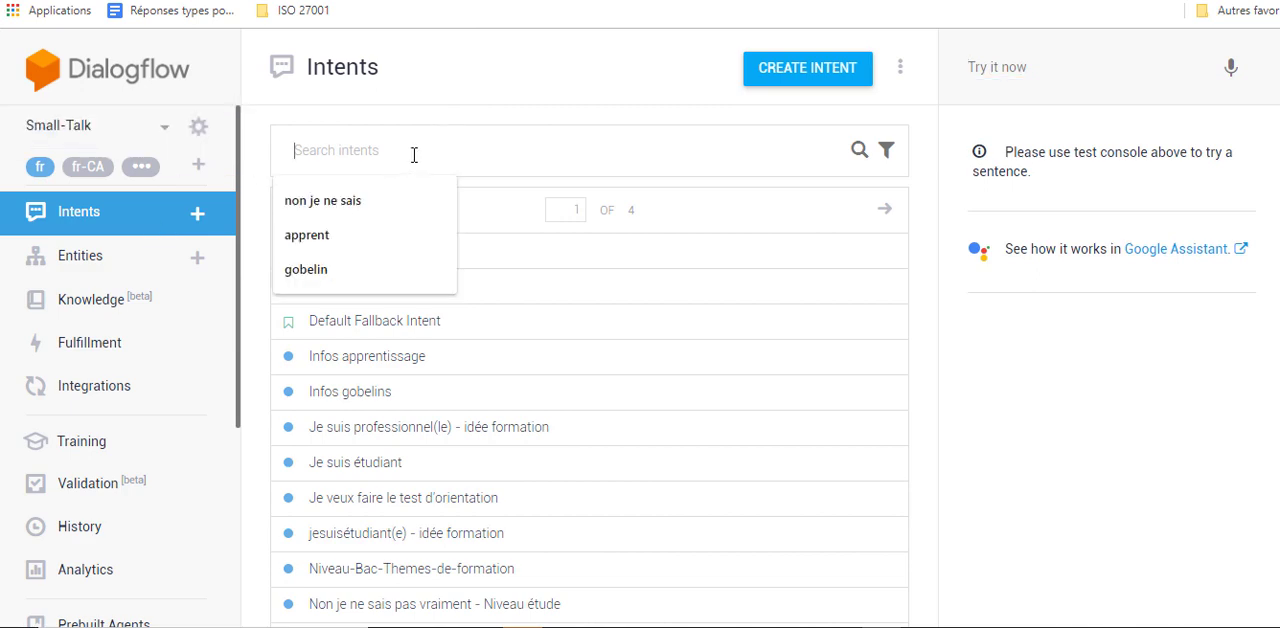
{"action": "type", "text": "ap"}
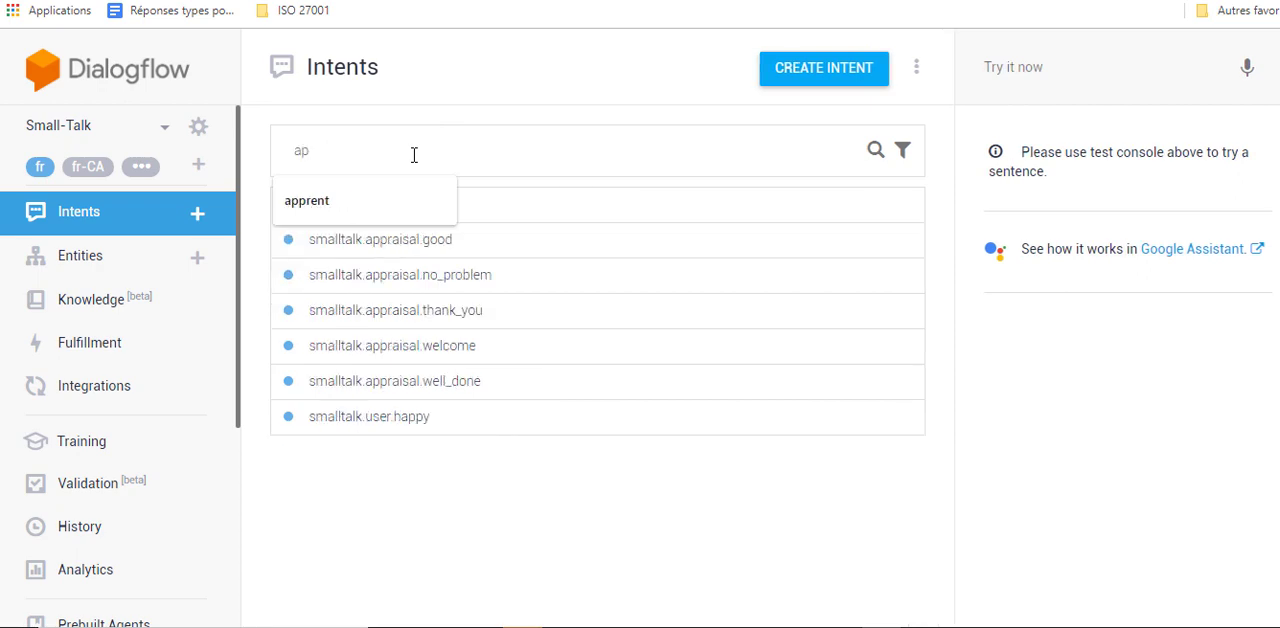
{"action": "type", "text": "pr"}
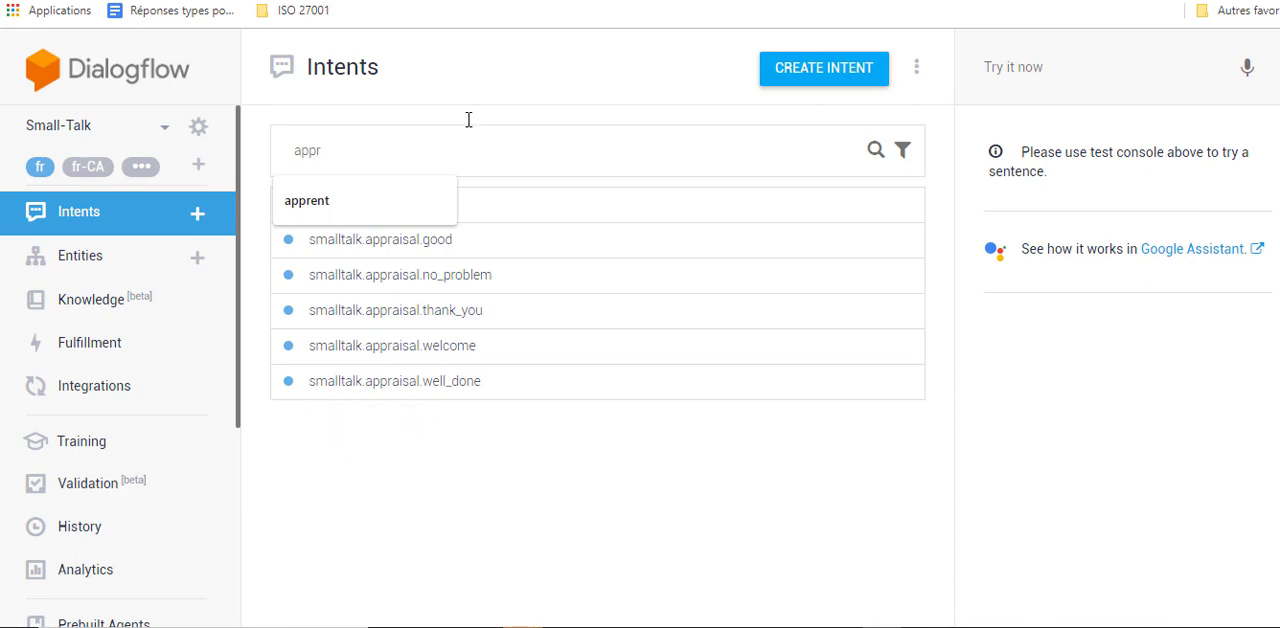
{"action": "left_click", "coordinate": [399, 206]}
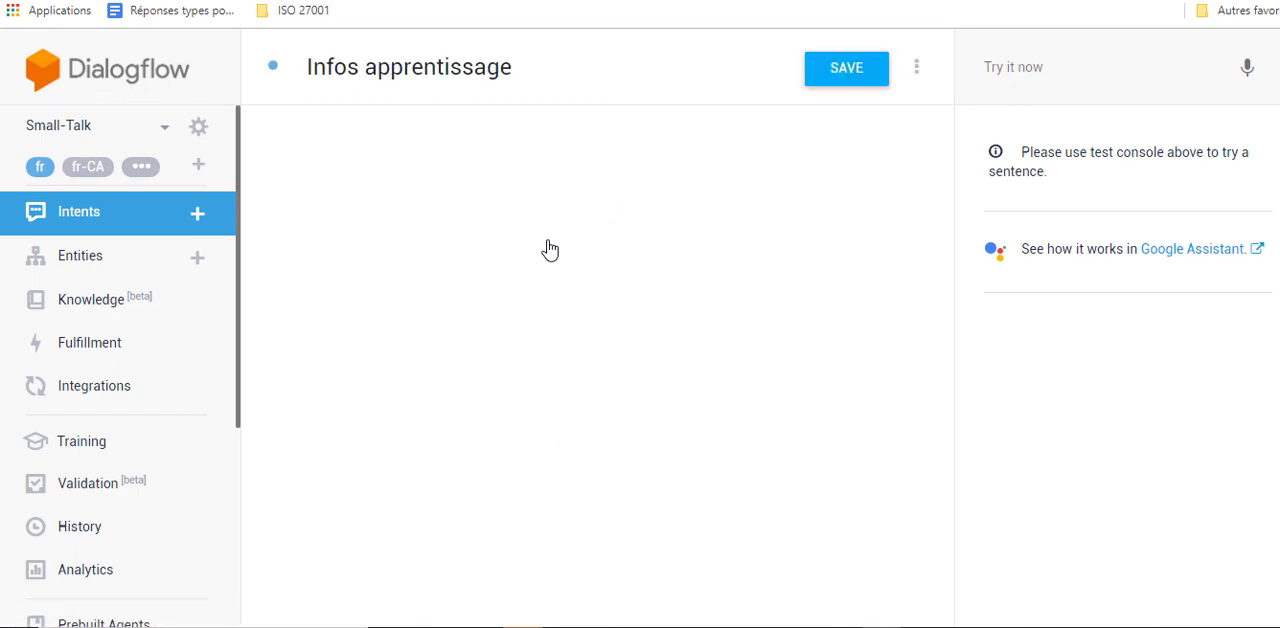
{"action": "scroll", "coordinate": [525, 278], "scroll_direction": "down", "scroll_amount": 2}
{"action": "scroll", "coordinate": [519, 282], "scroll_direction": "down", "scroll_amount": 1}
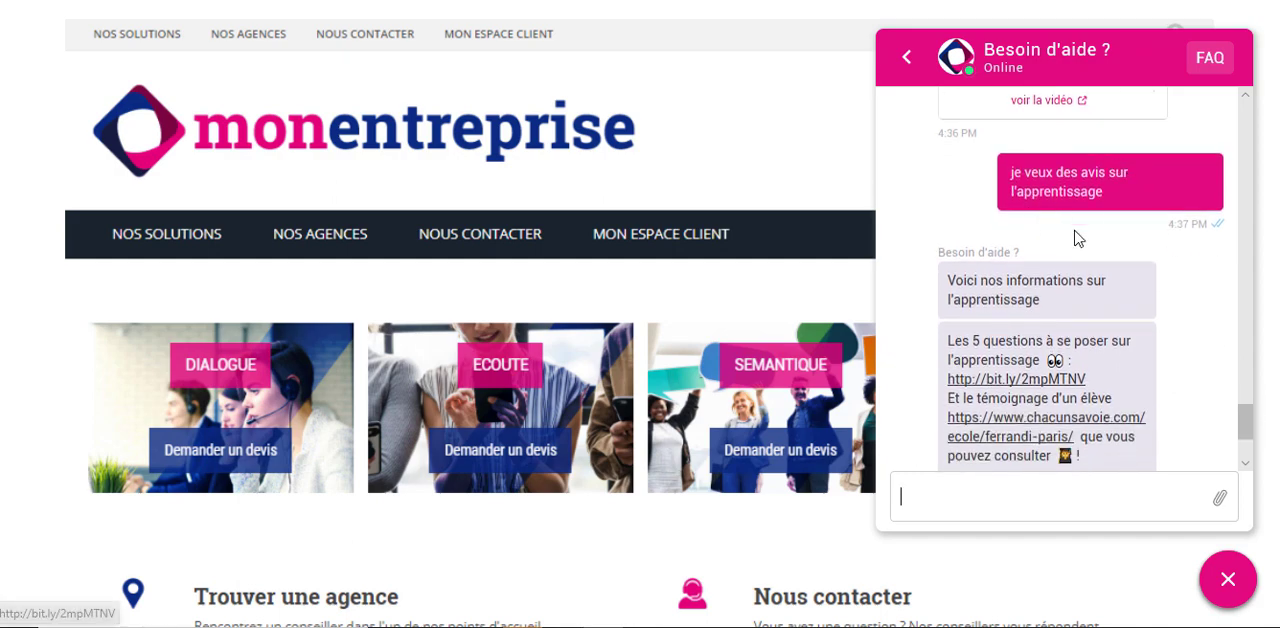
- Switch back to the website chat and send a question about apprenticeships that begins with "je veux des informations sur"
{"action": "left_click", "coordinate": [984, 475]}
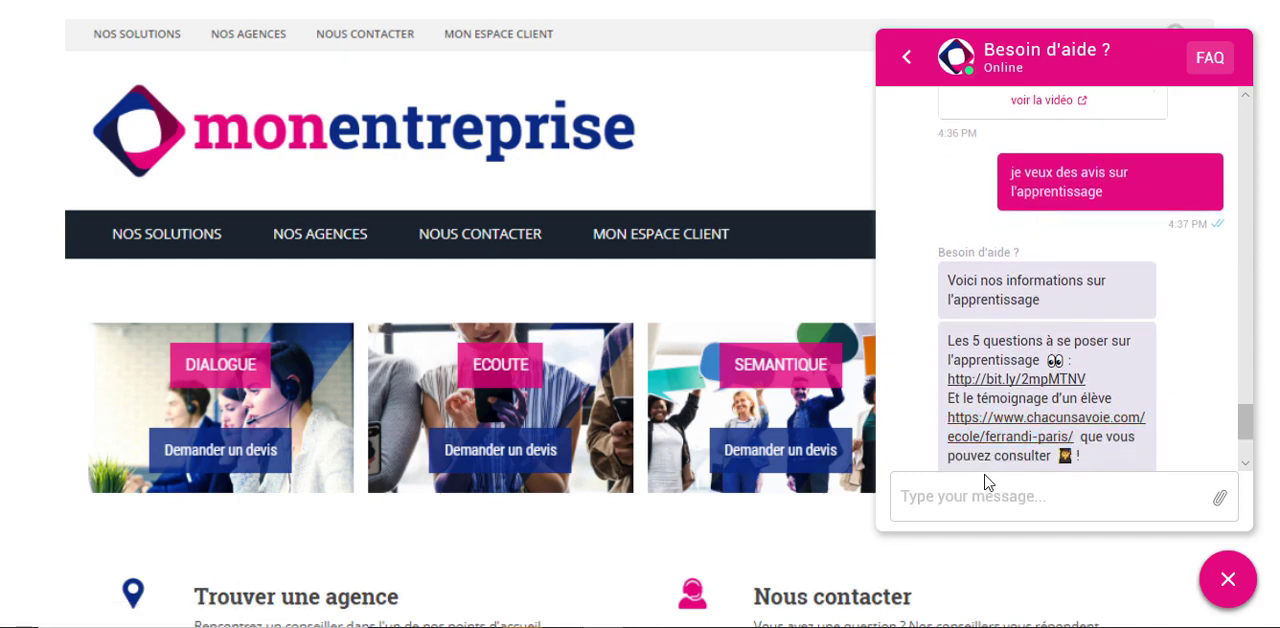
{"action": "scroll", "coordinate": [986, 482], "scroll_direction": "down", "scroll_amount": 1}
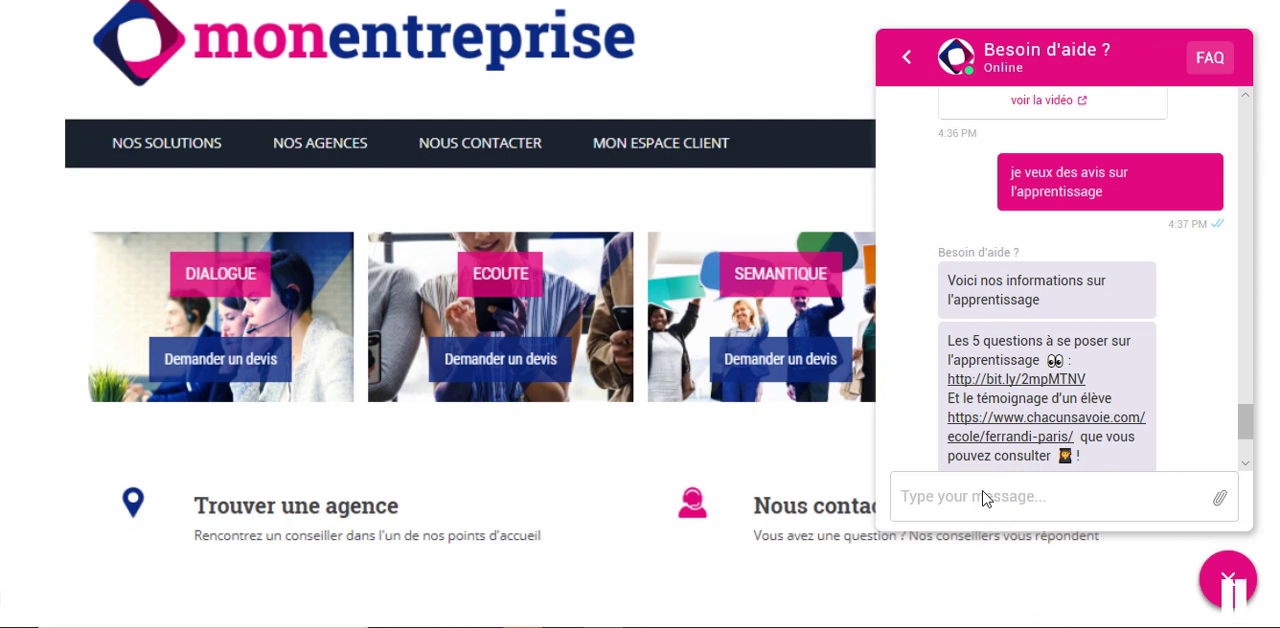
{"action": "left_click", "coordinate": [984, 491]}
{"action": "type", "text": "je veux des"}
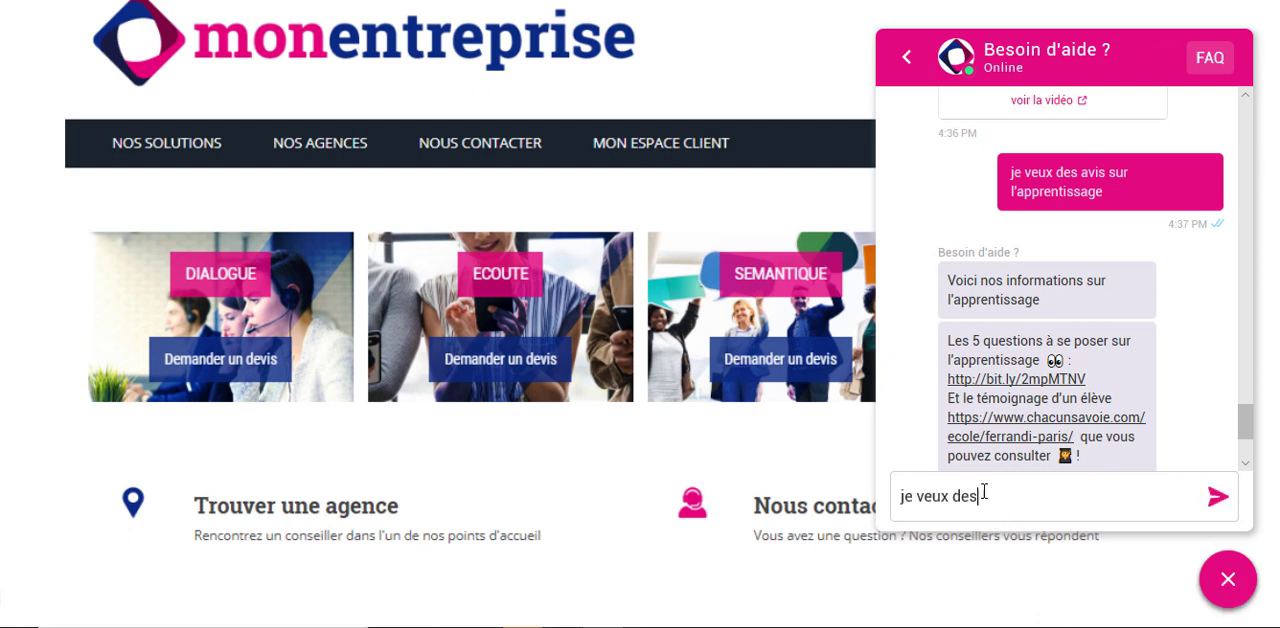
{"action": "type", "text": " informations sur l'appr"}
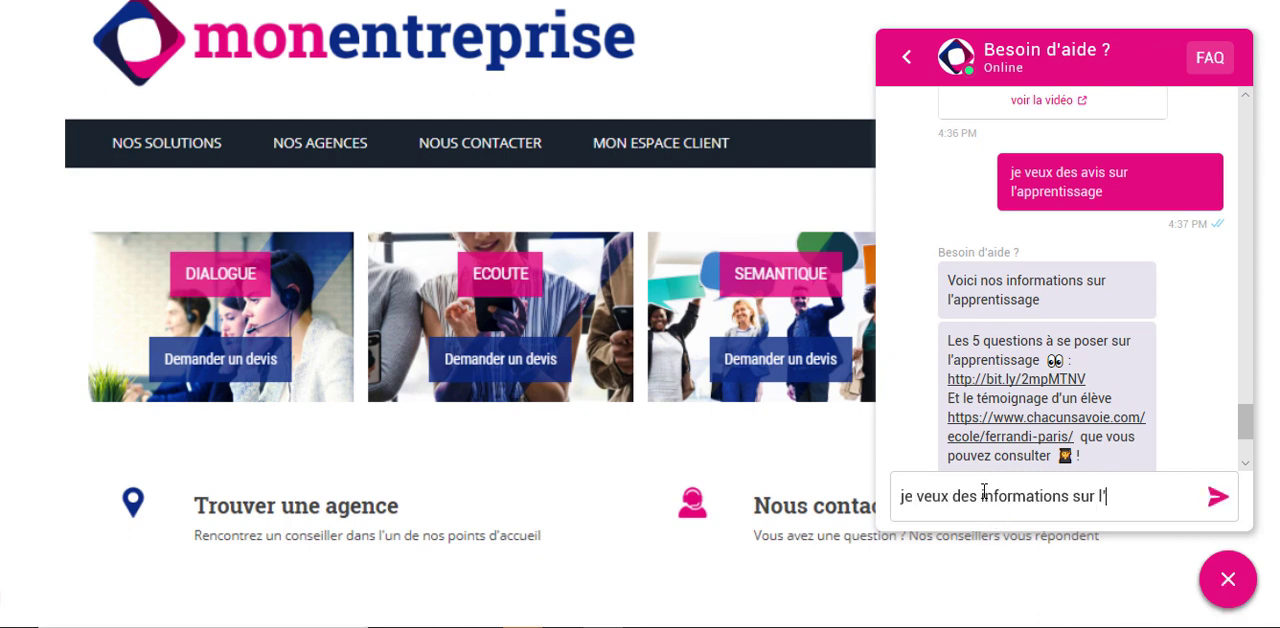
{"action": "type", "text": "e"}
{"action": "key", "text": "BackSpace"}
{"action": "type", "text": "rentissage"}
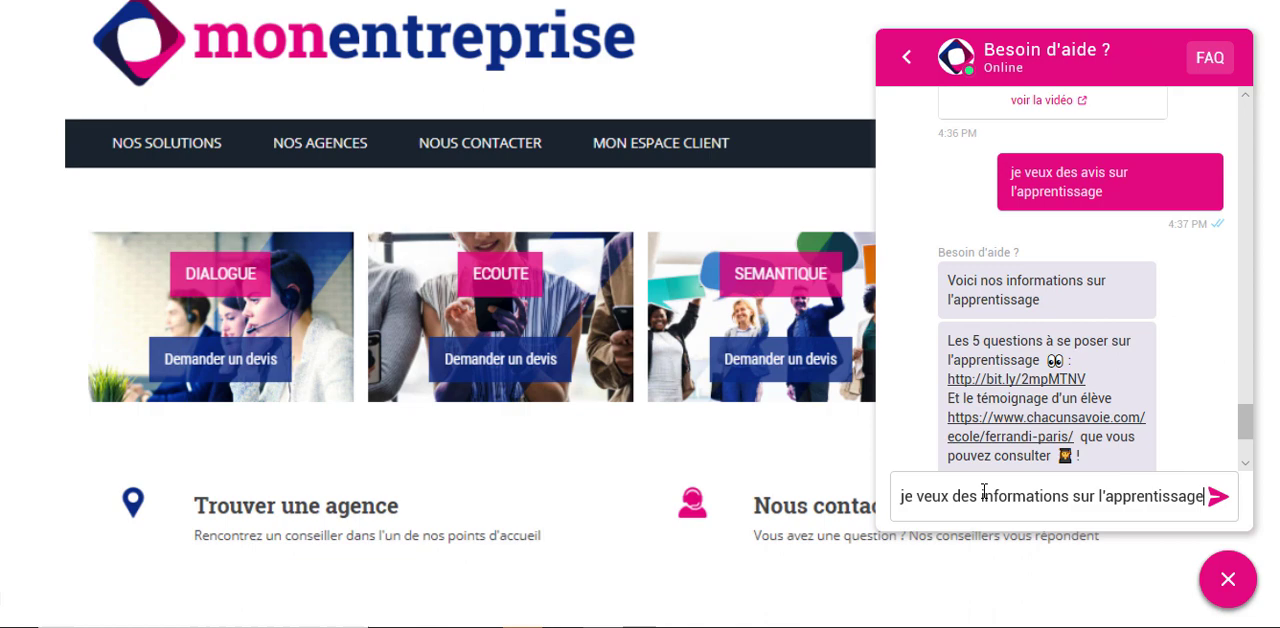
{"action": "key", "text": "Return"}
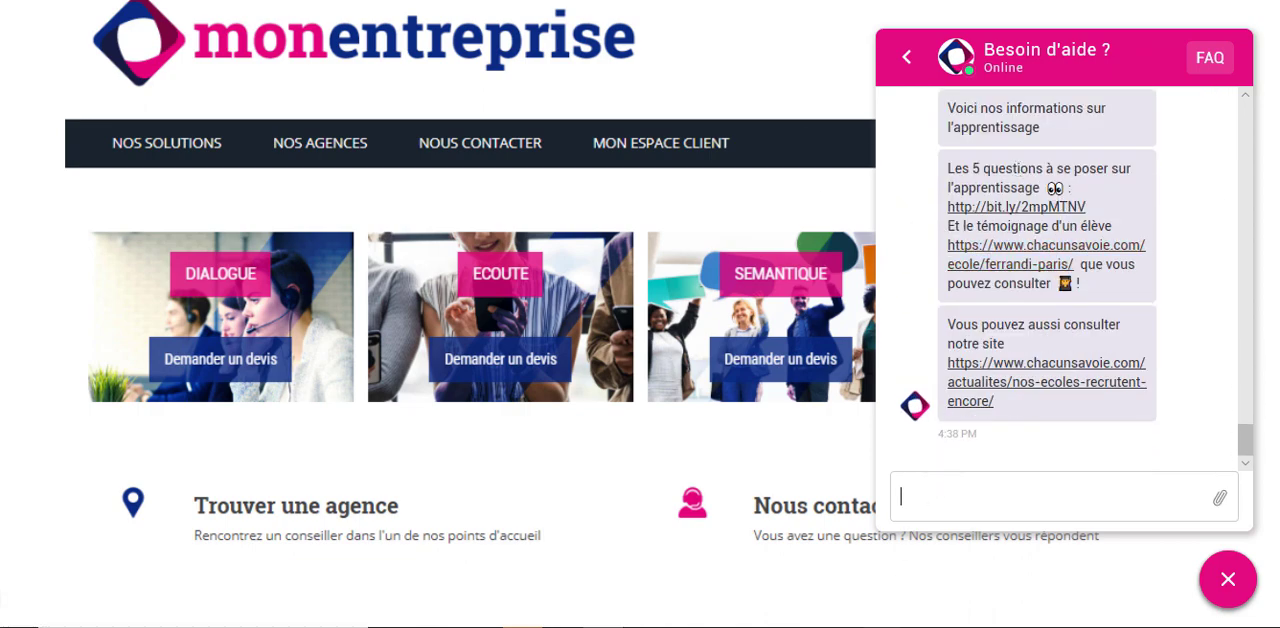
{"action": "left_click", "coordinate": [880, 600]}
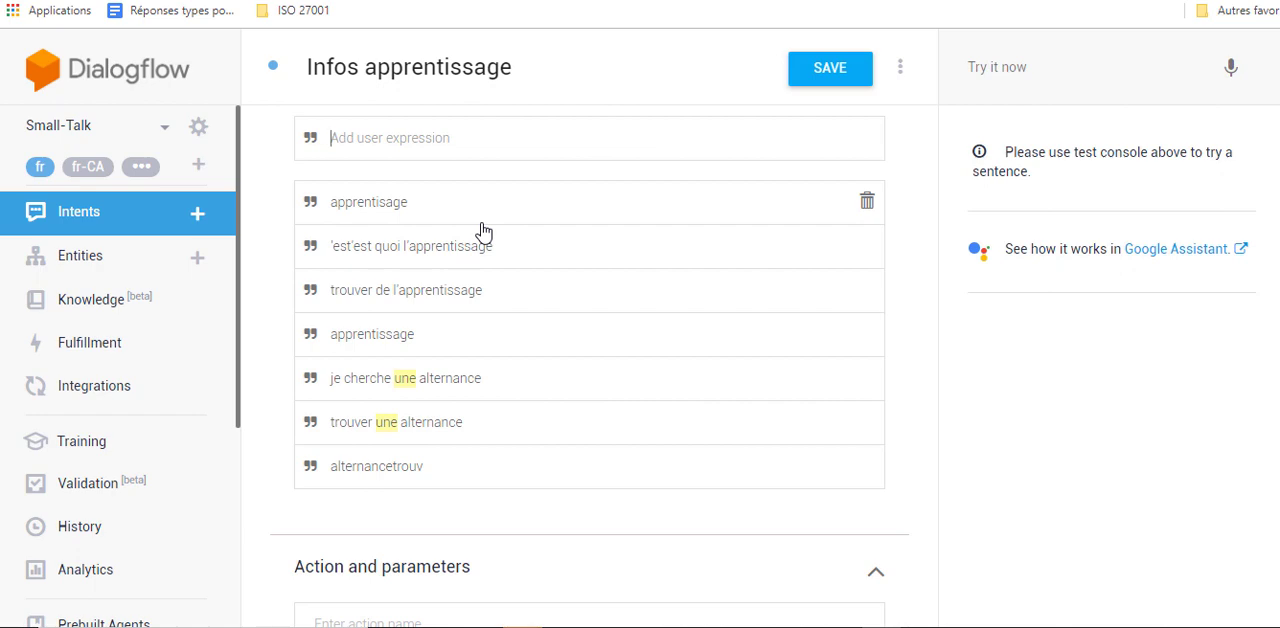
{"action": "scroll", "coordinate": [590, 260], "scroll_direction": "down", "scroll_amount": 4}
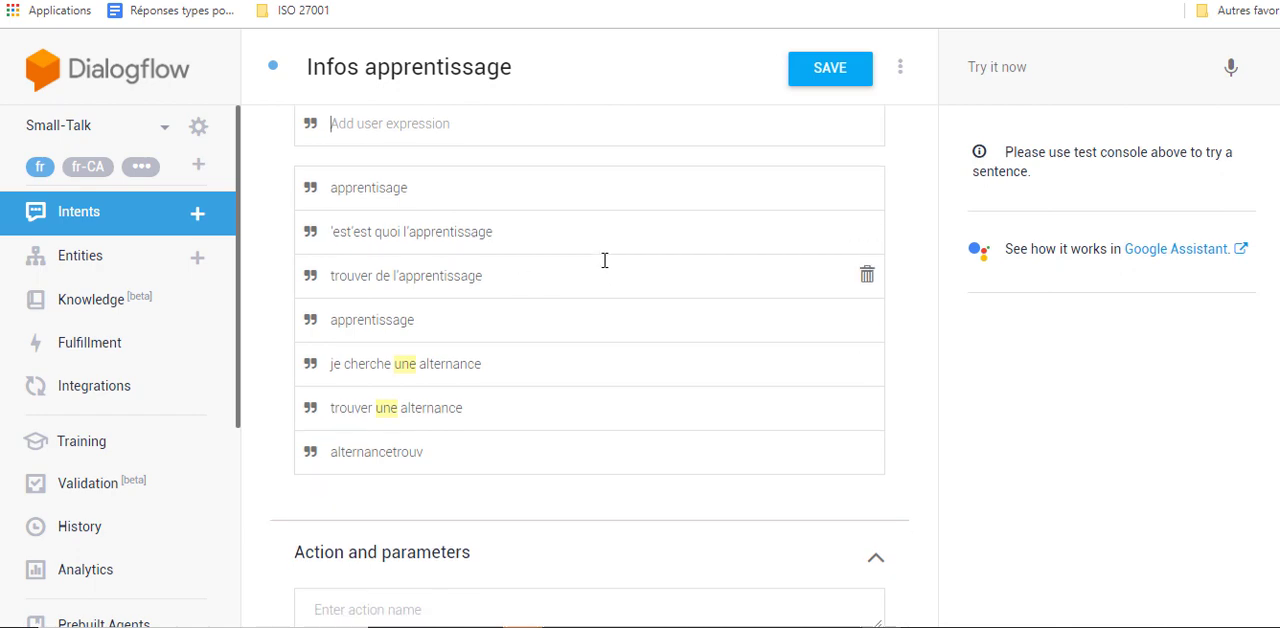
{"action": "scroll", "coordinate": [585, 261], "scroll_direction": "down", "scroll_amount": 1}
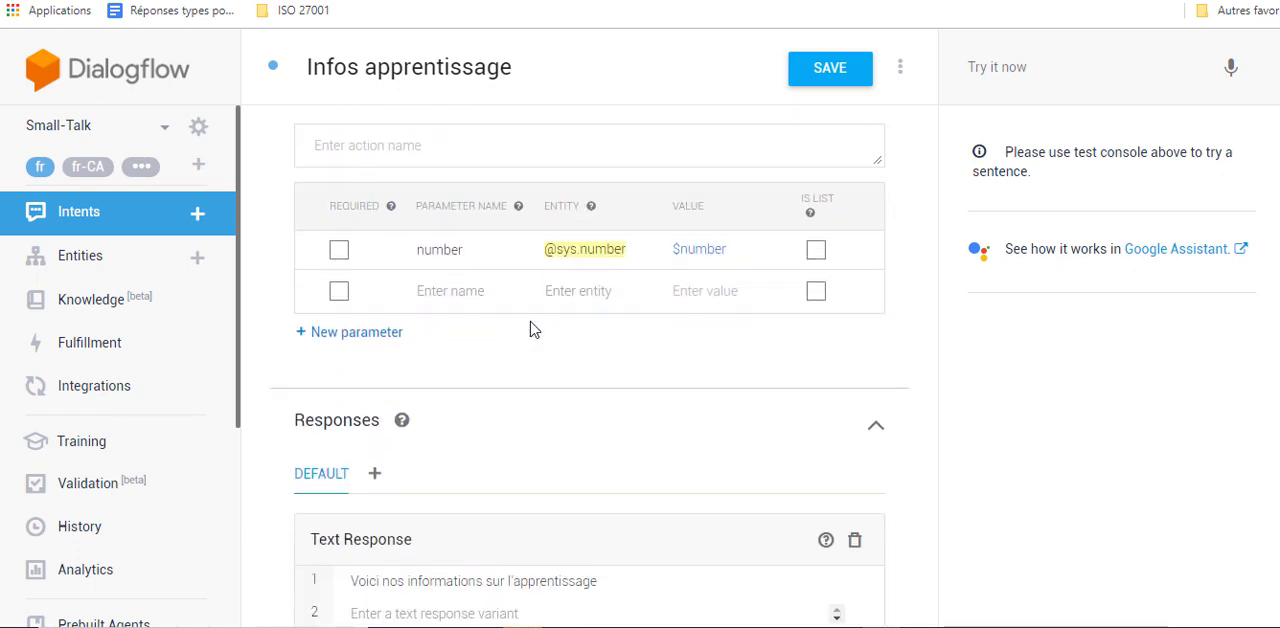
{"action": "scroll", "coordinate": [531, 329], "scroll_direction": "down", "scroll_amount": 2}
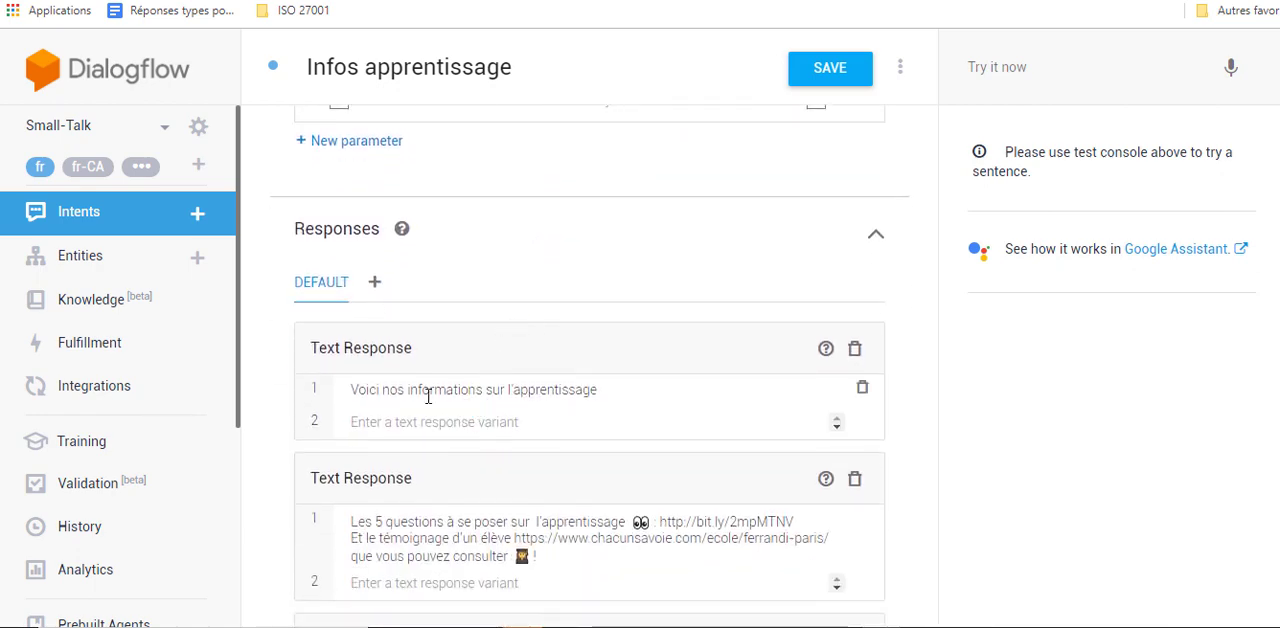
{"action": "left_click", "coordinate": [570, 554]}
{"action": "scroll", "coordinate": [728, 521], "scroll_direction": "down", "scroll_amount": 1}
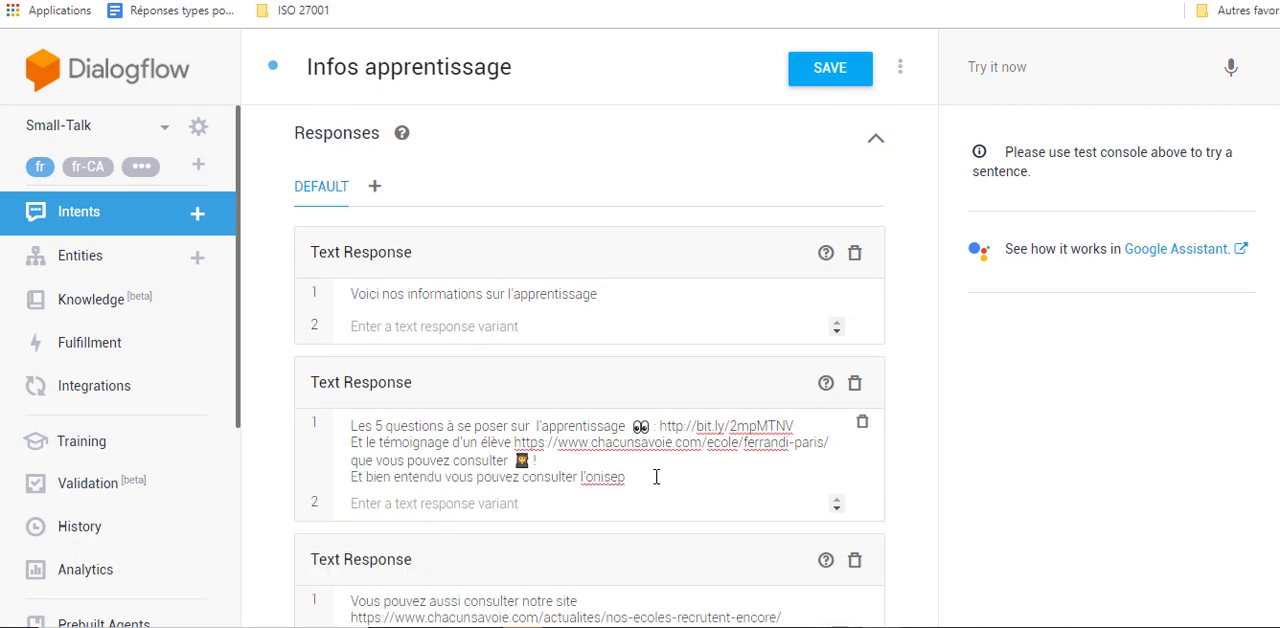
{"action": "left_click", "coordinate": [652, 475]}
{"action": "type", "text": "👩‍🎓"}
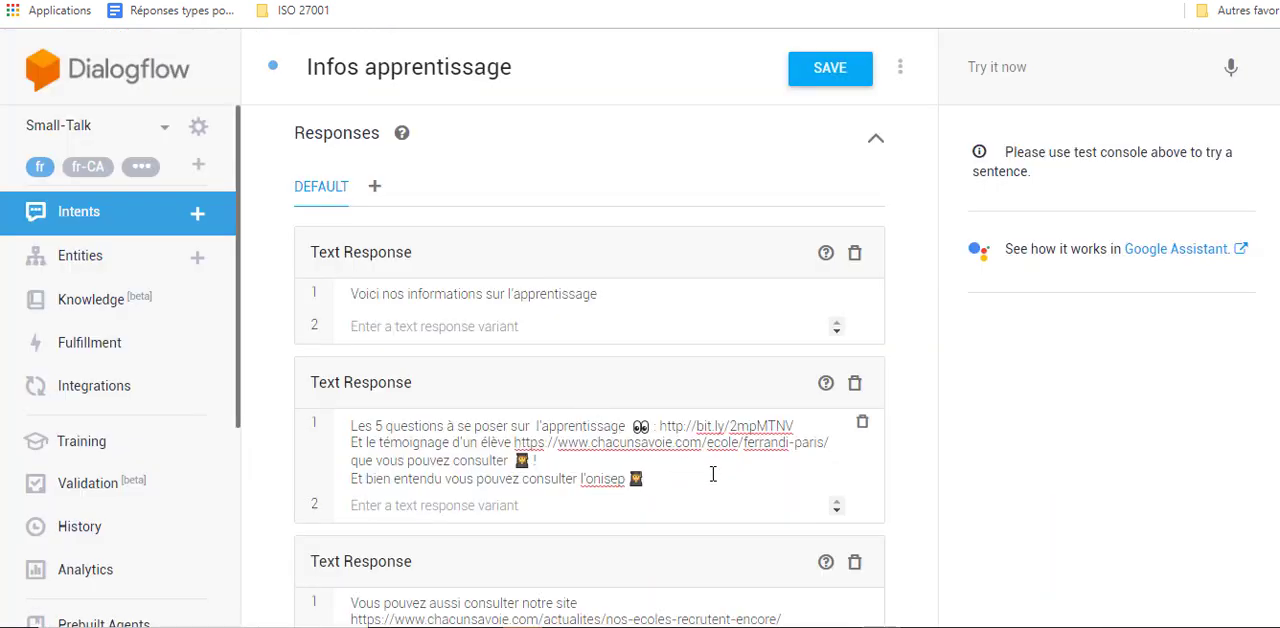
{"action": "type", "text": "http://www.onisep.fr/"}
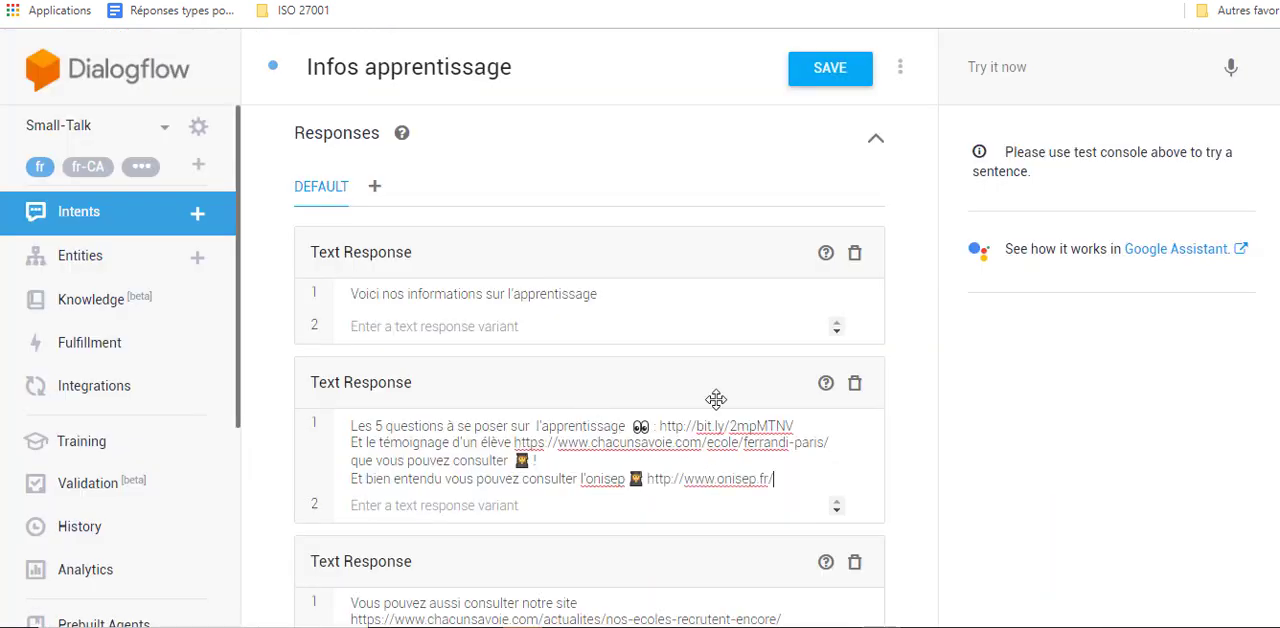
{"action": "left_click", "coordinate": [836, 86]}
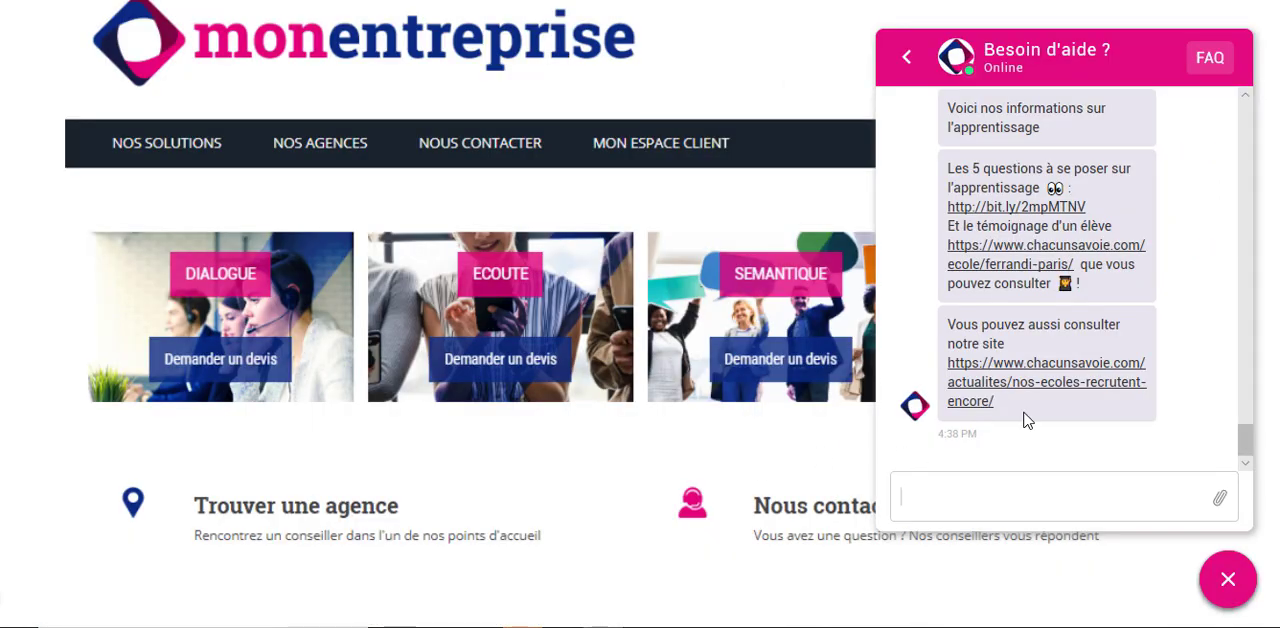
- In the website chat, send "je veux des informations sur l'apprentissage" to test the edited answer
{"action": "type", "text": "je veux des informati"}
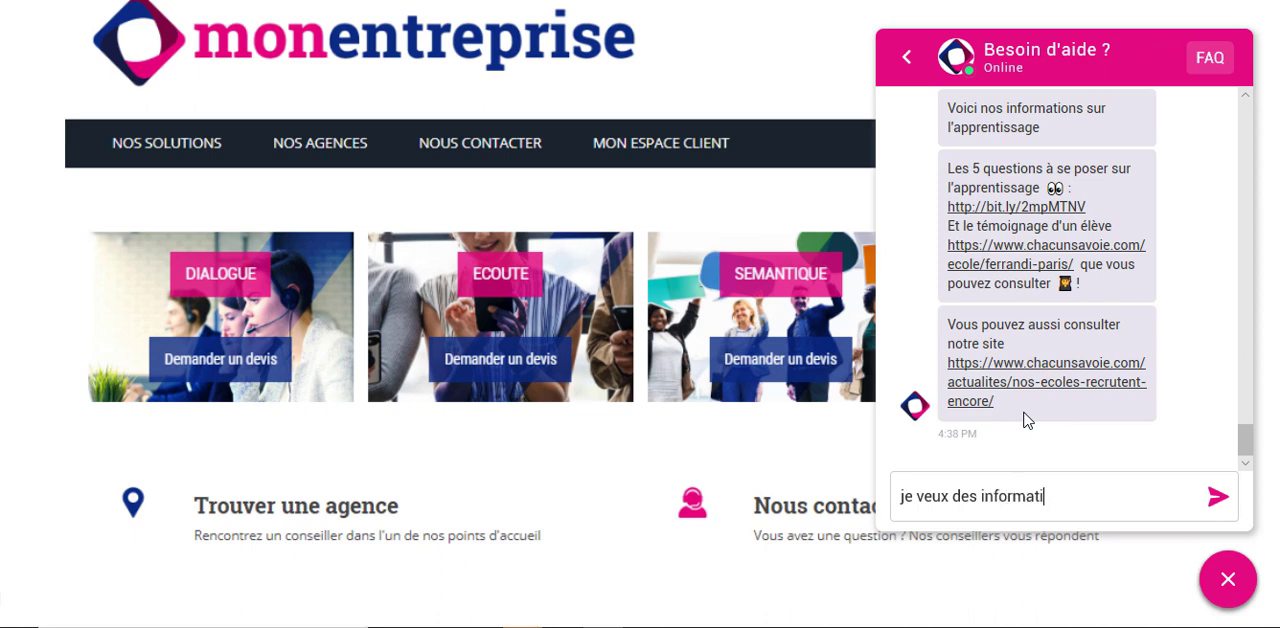
{"action": "type", "text": "ons sur l'apprentiss"}
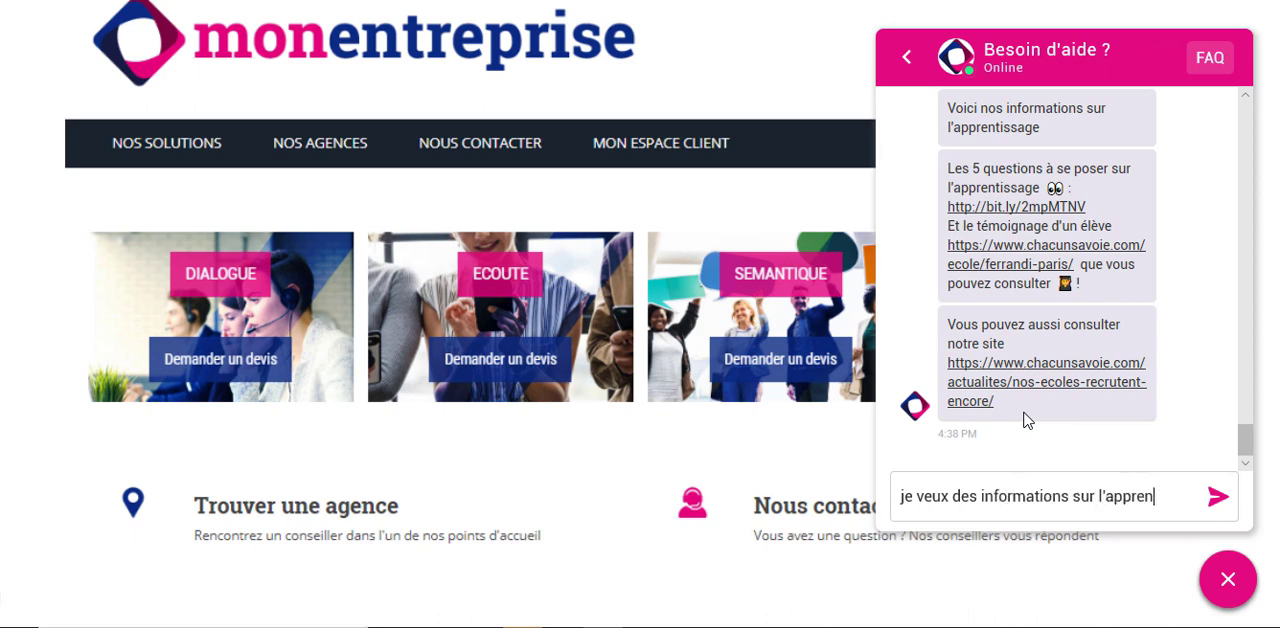
{"action": "type", "text": "age"}
{"action": "key", "text": "Return"}
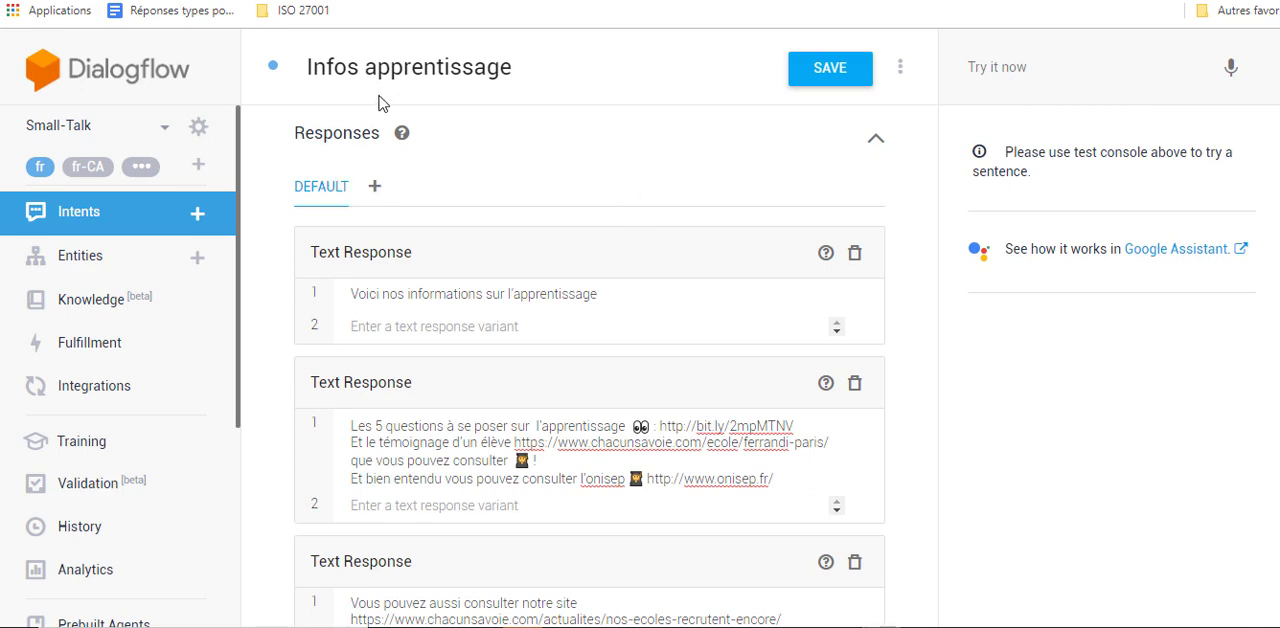
- Return to Dialogflow and create a new intent named "PArler à un conseiller"
{"action": "left_click", "coordinate": [197, 216]}
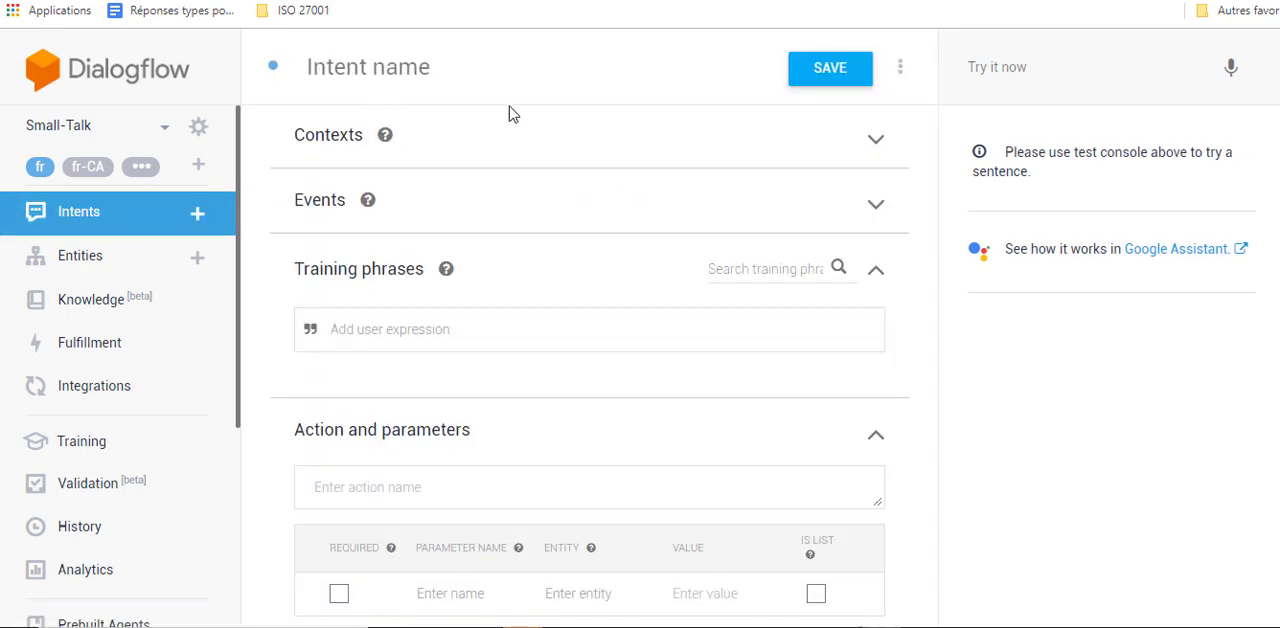
{"action": "left_click", "coordinate": [380, 69]}
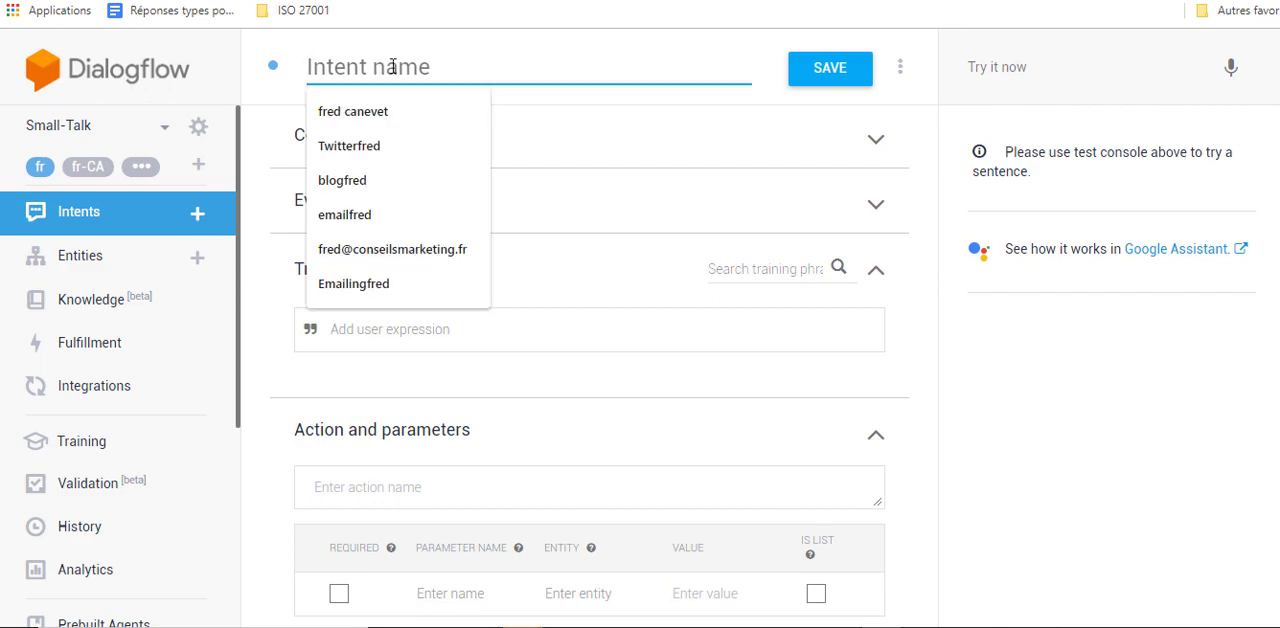
{"action": "left_click", "coordinate": [136, 219]}
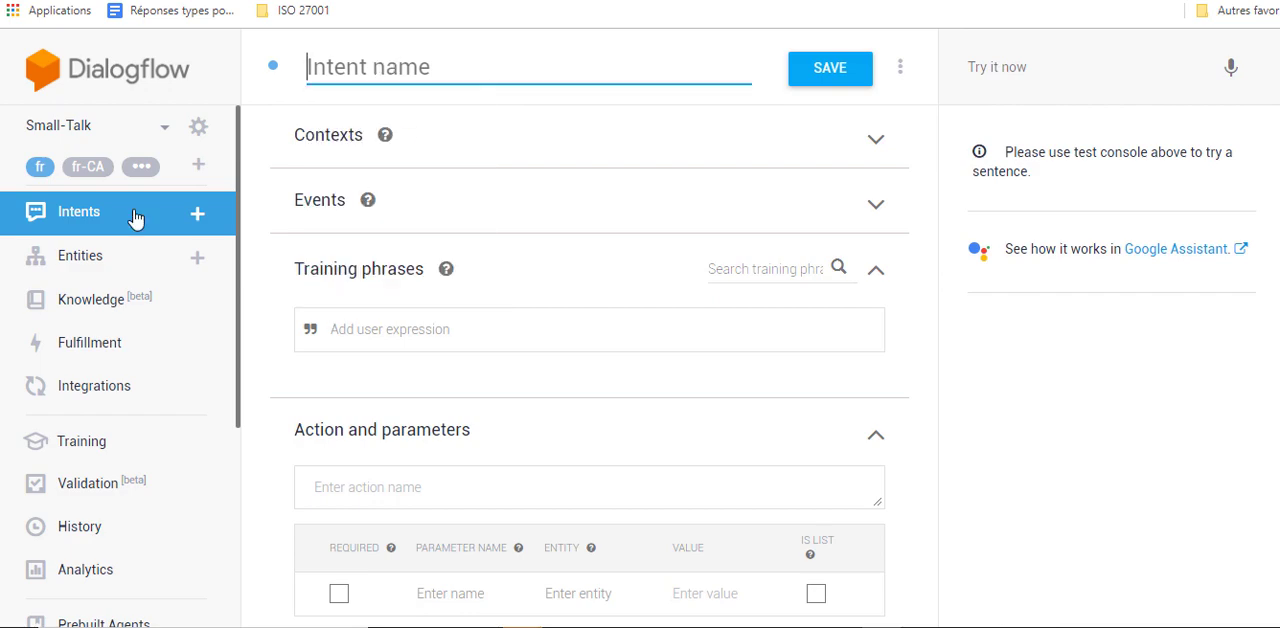
{"action": "type", "text": "PAr"}
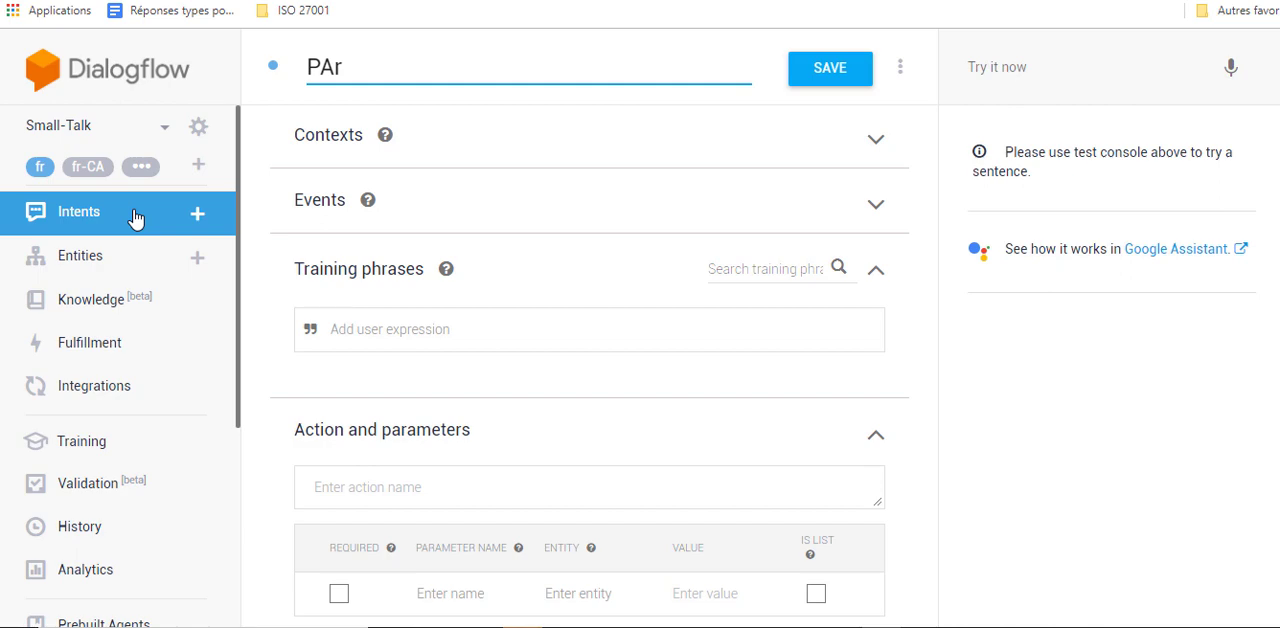
{"action": "type", "text": "ler à un c"}
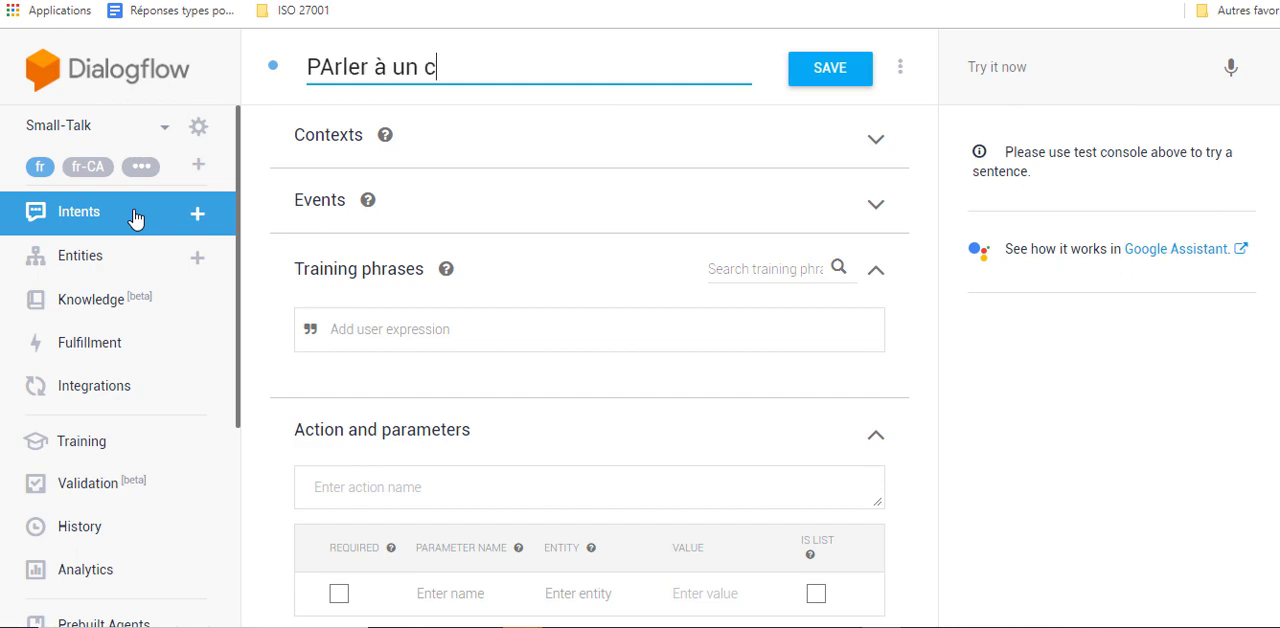
{"action": "type", "text": "onseiller"}
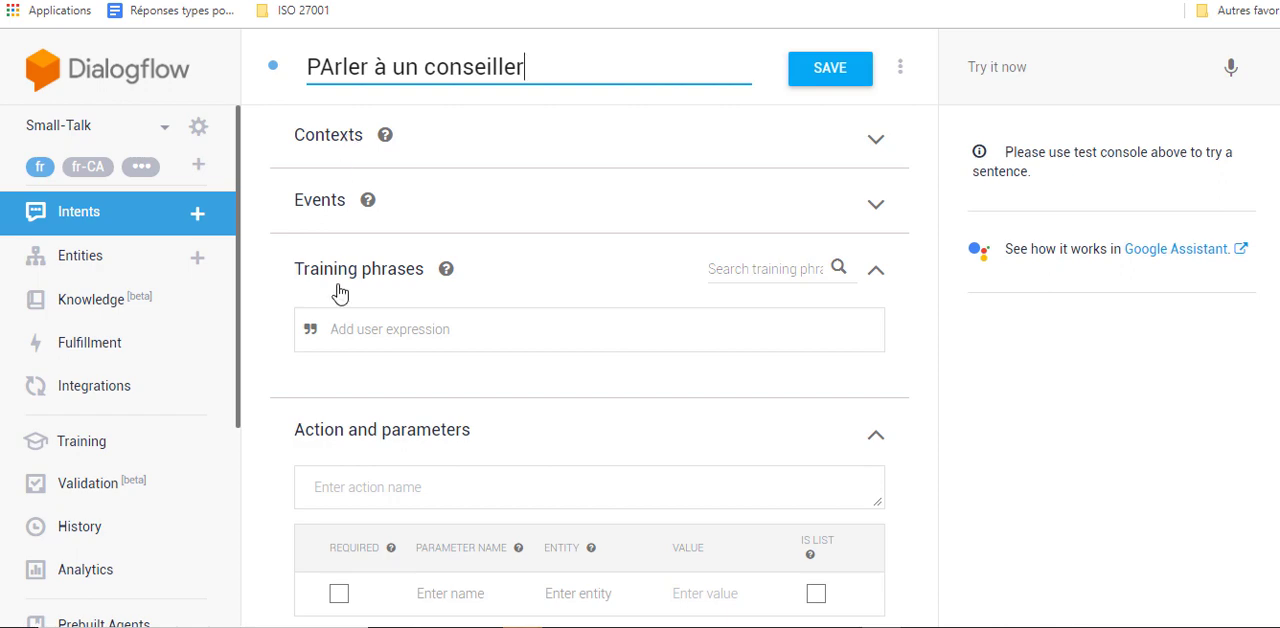
- Add the training phrases "parler à un conseiller", "avoir le support technique" and "support technique" to the new intent
{"action": "left_click", "coordinate": [396, 326]}
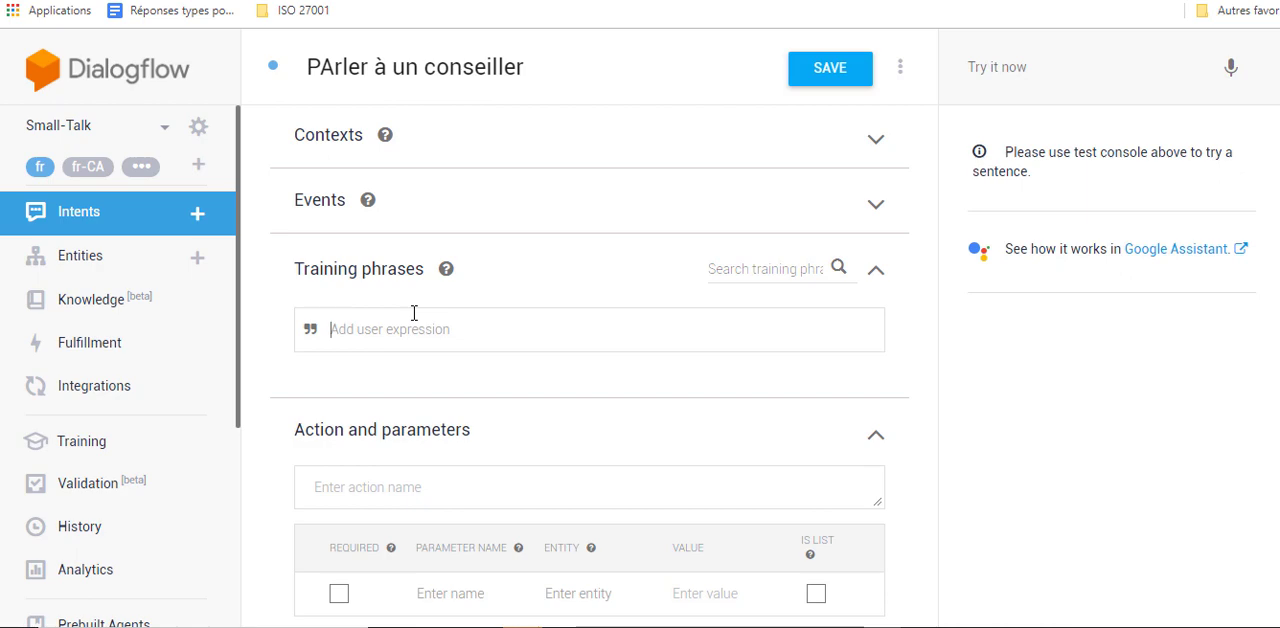
{"action": "type", "text": "parler à un conseiller"}
{"action": "key", "text": "Return"}
{"action": "type", "text": "av"}
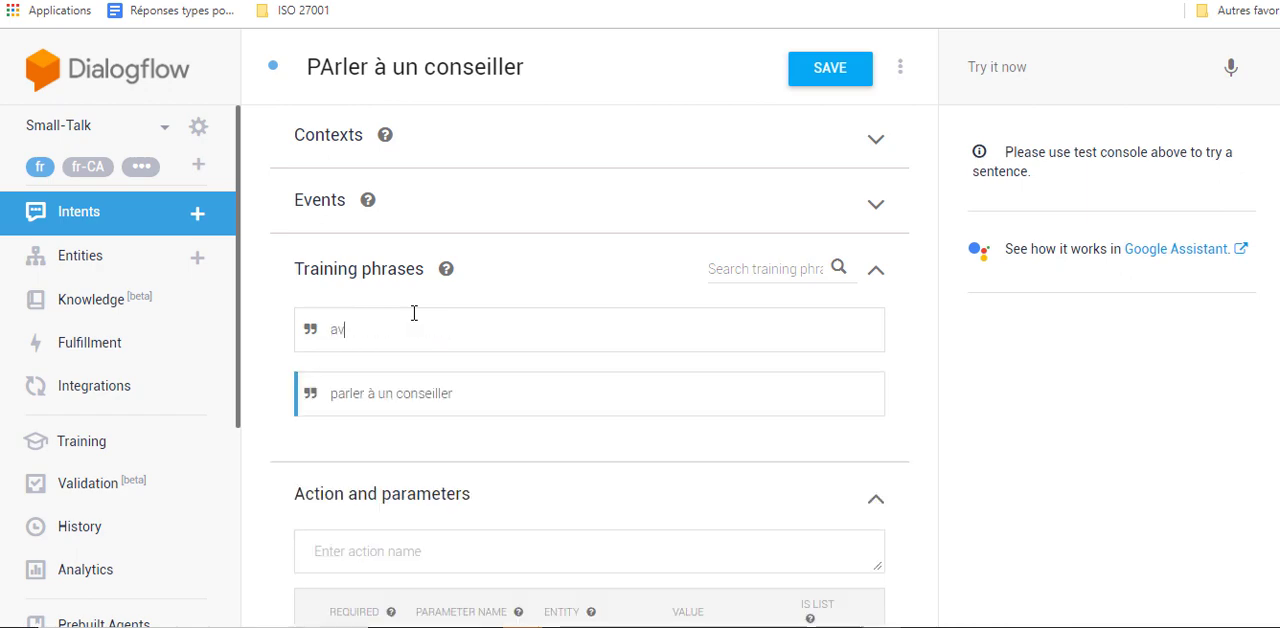
{"action": "type", "text": "oir le su"}
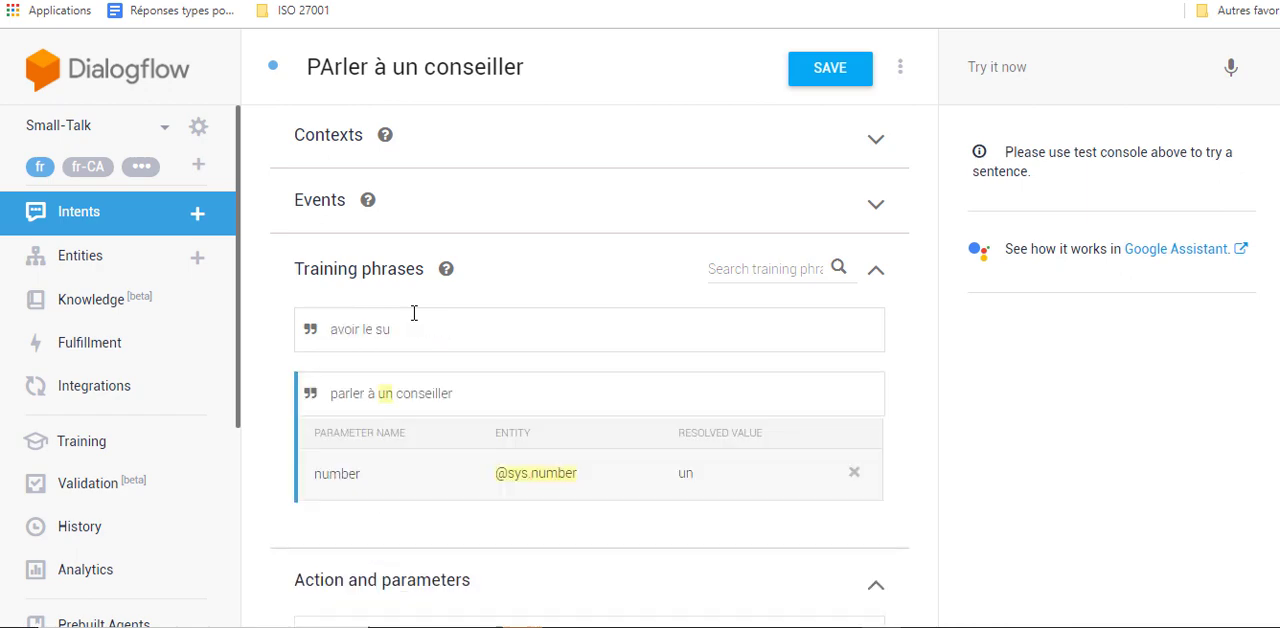
{"action": "type", "text": "pport technique"}
{"action": "key", "text": "Return"}
{"action": "type", "text": "suppo"}
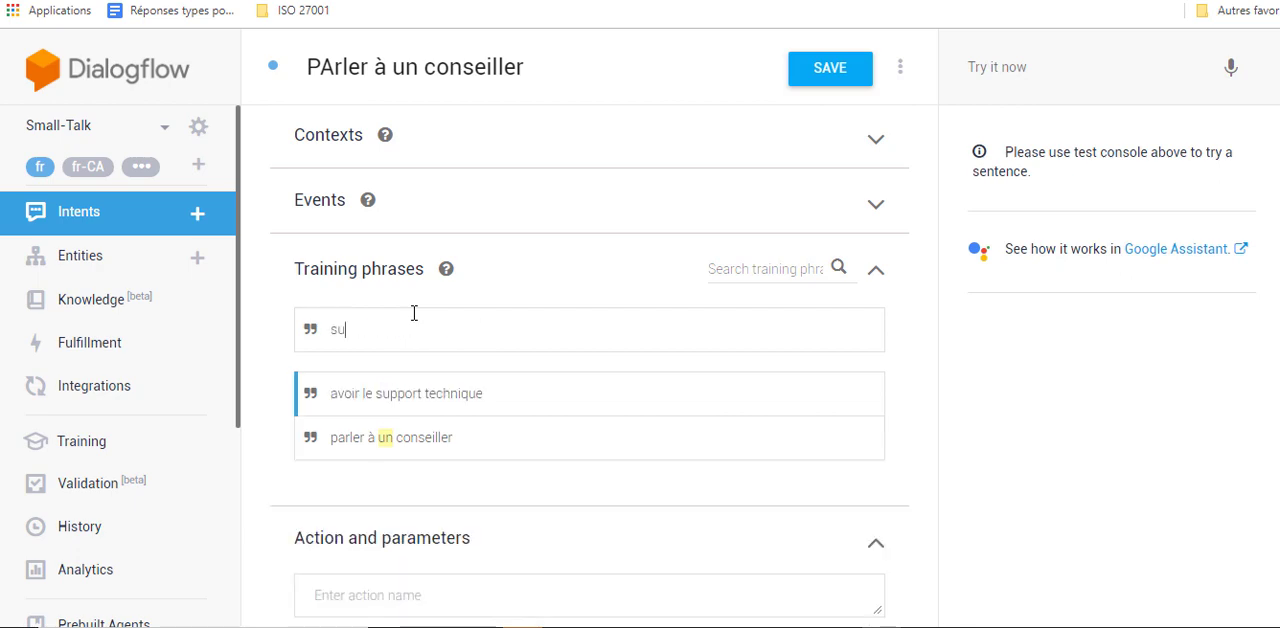
{"action": "type", "text": "rt technique"}
{"action": "key", "text": "Return"}
- Enter the text response "Le support est joignable au" followed by the support phone number, and save the intent
{"action": "scroll", "coordinate": [378, 354], "scroll_direction": "down", "scroll_amount": 6}
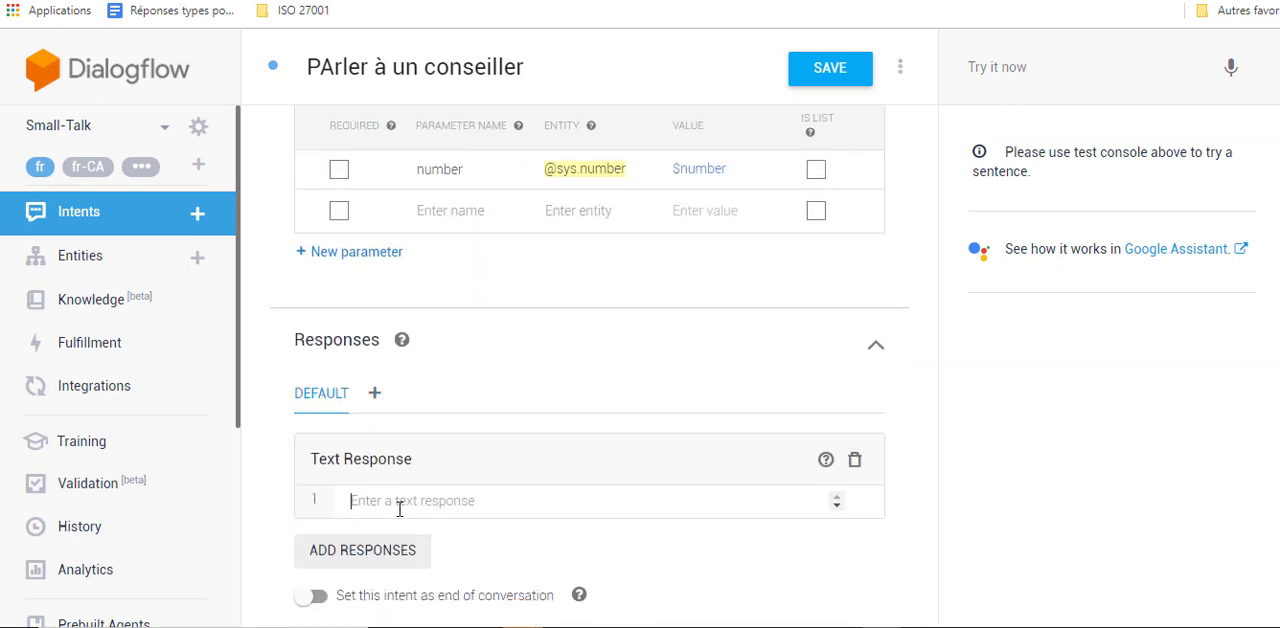
{"action": "left_click", "coordinate": [421, 501]}
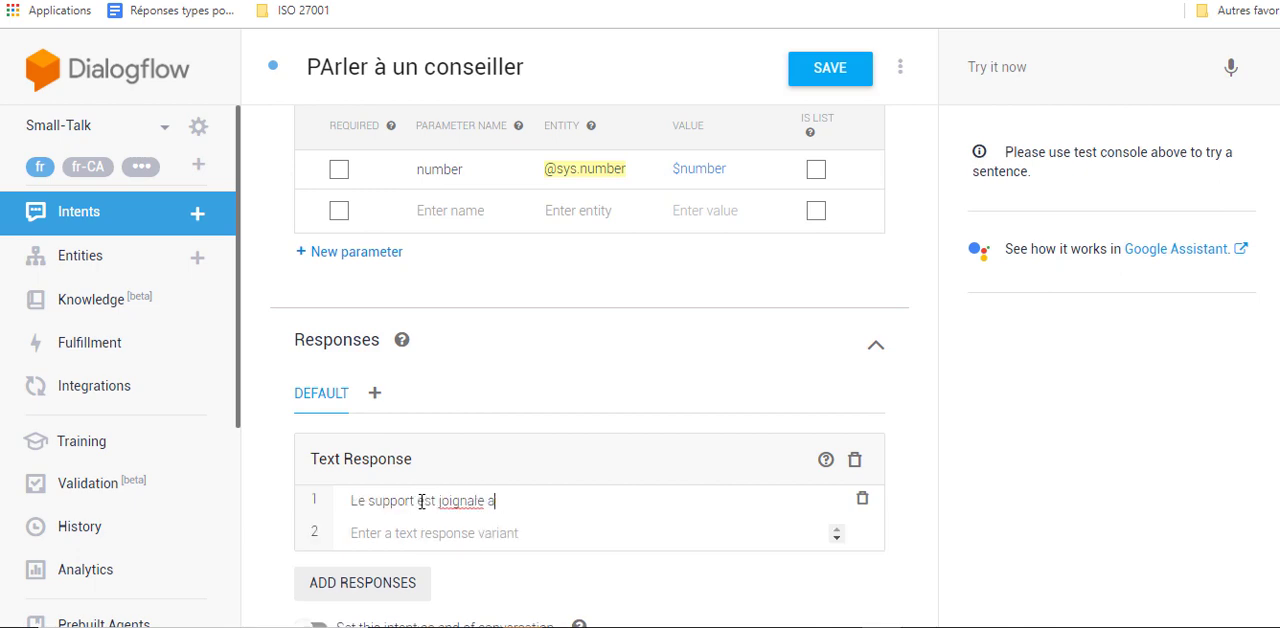
{"action": "key", "text": "BackSpace"}
{"action": "key", "text": "BackSpace"}
{"action": "key", "text": "BackSpace"}
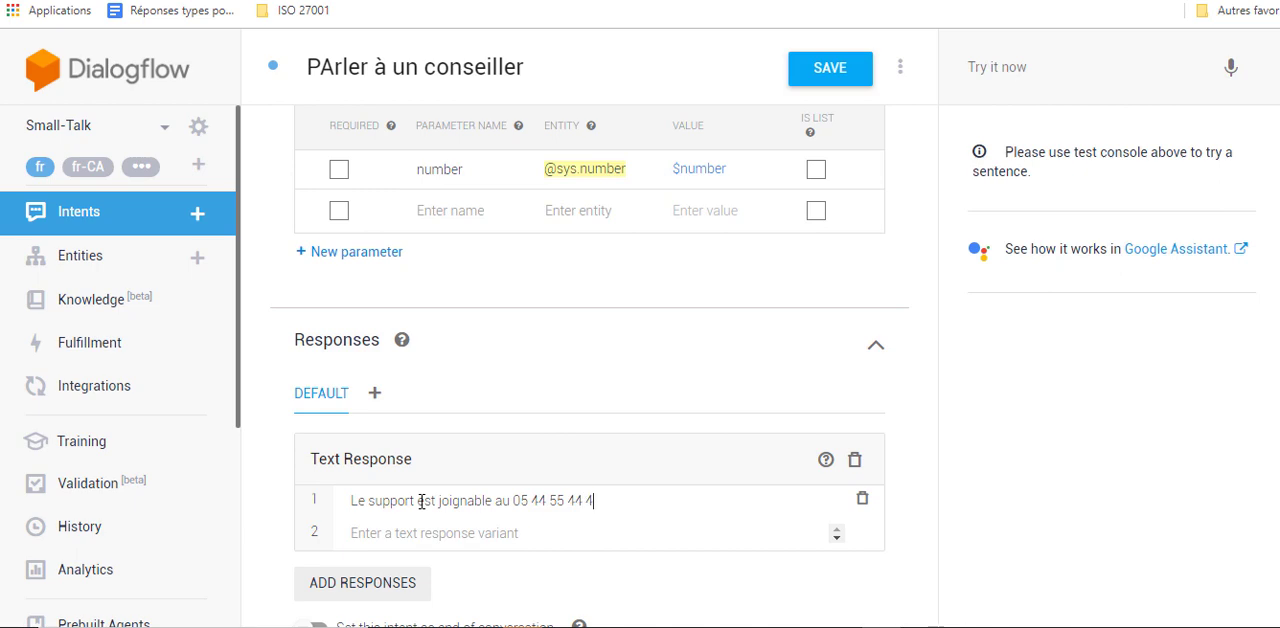
{"action": "left_click", "coordinate": [847, 64]}
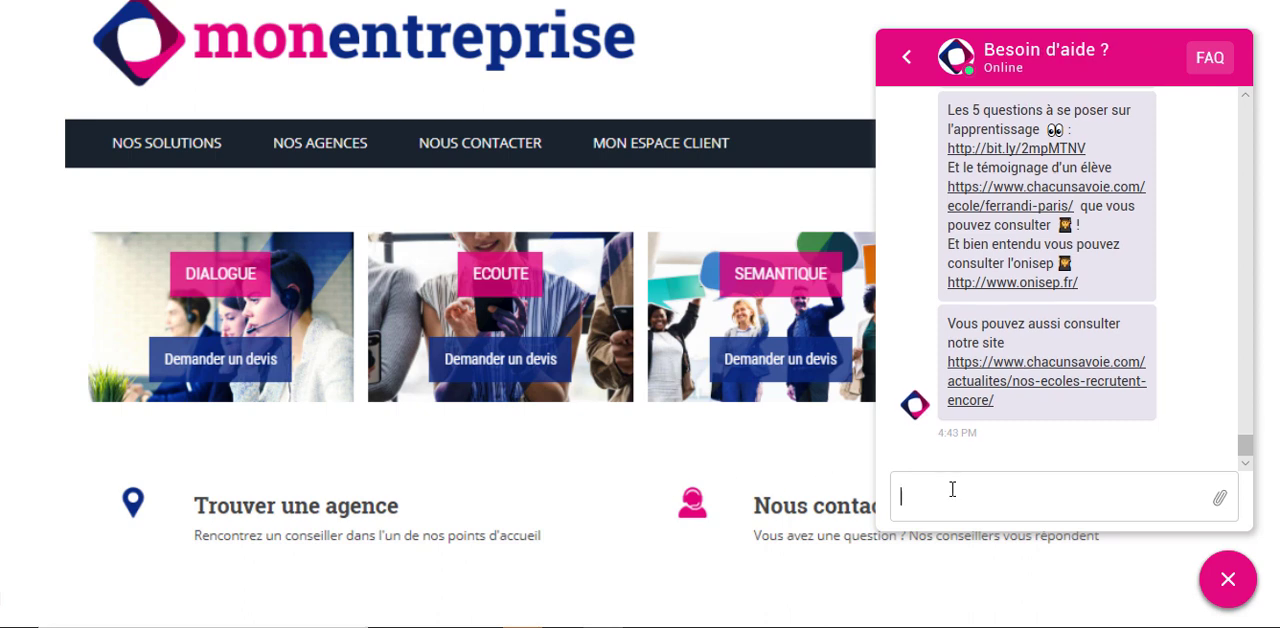
- In the website chat, send the messages "je veux parler au support technique" and "je veux parler à un conseiller" to test the new intent
{"action": "type", "text": "je veux parler au suppo"}
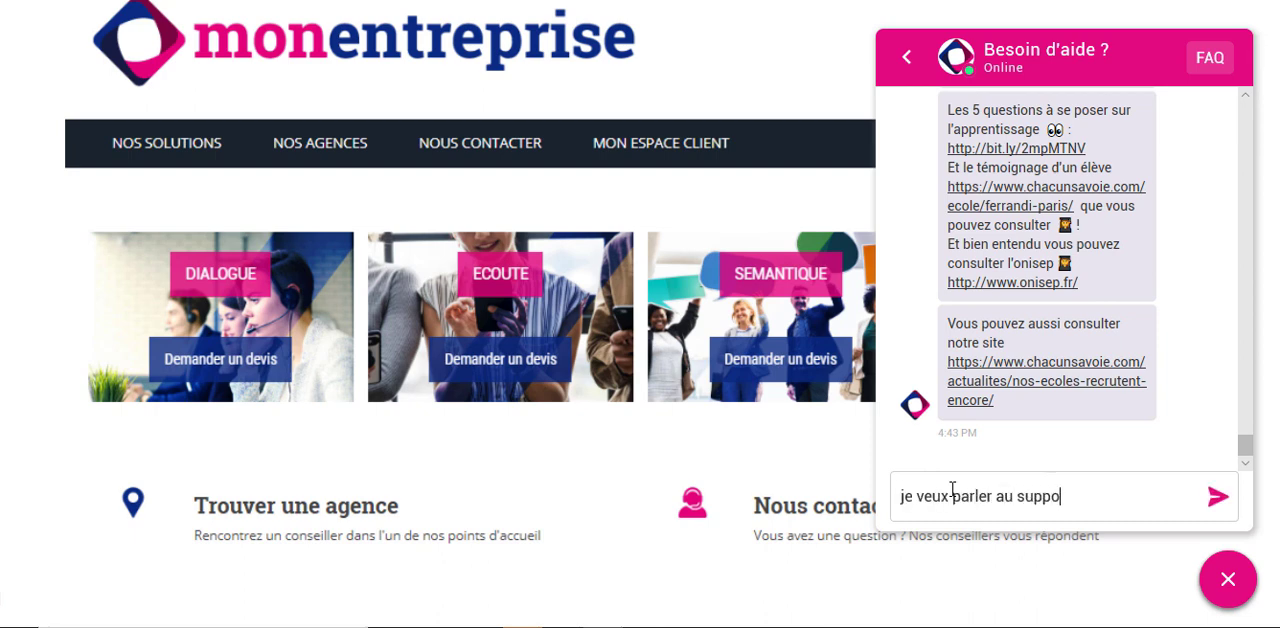
{"action": "type", "text": "rt technique"}
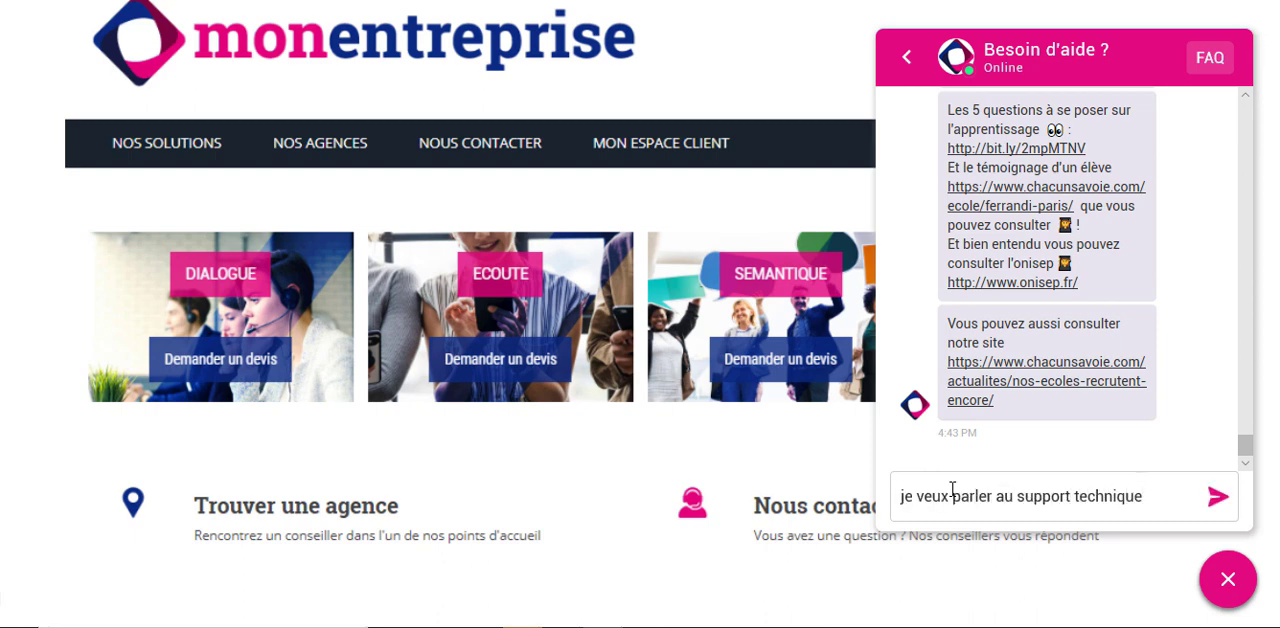
{"action": "key", "text": "Return"}
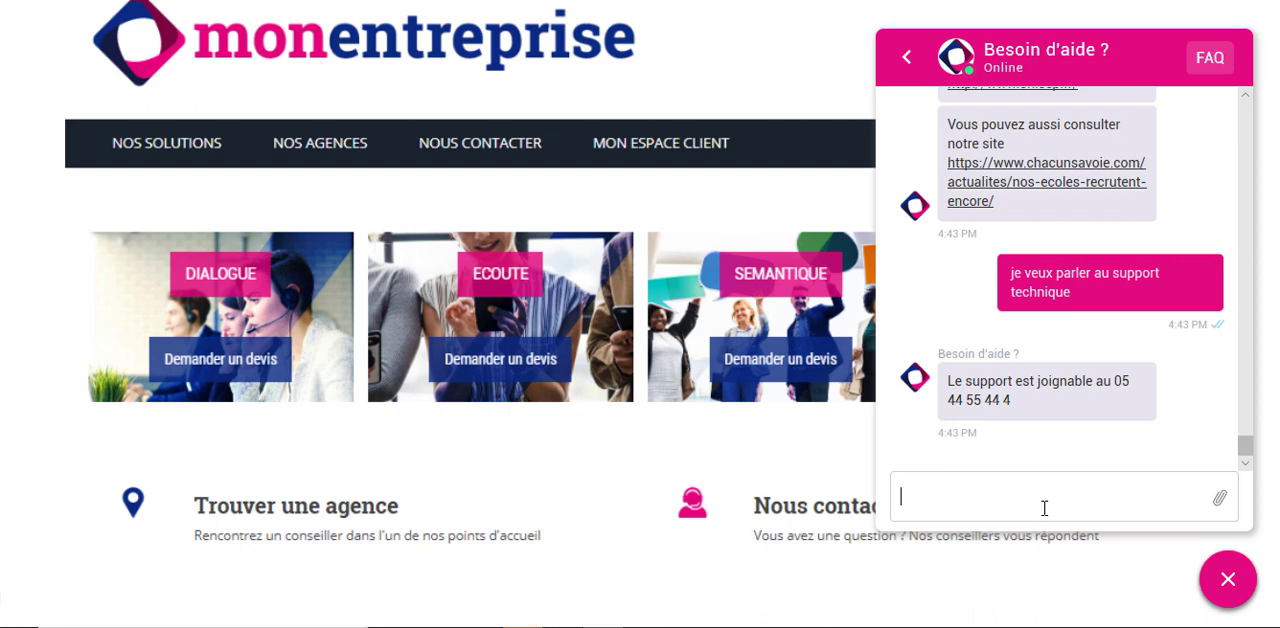
{"action": "type", "text": "je veux parler à un"}
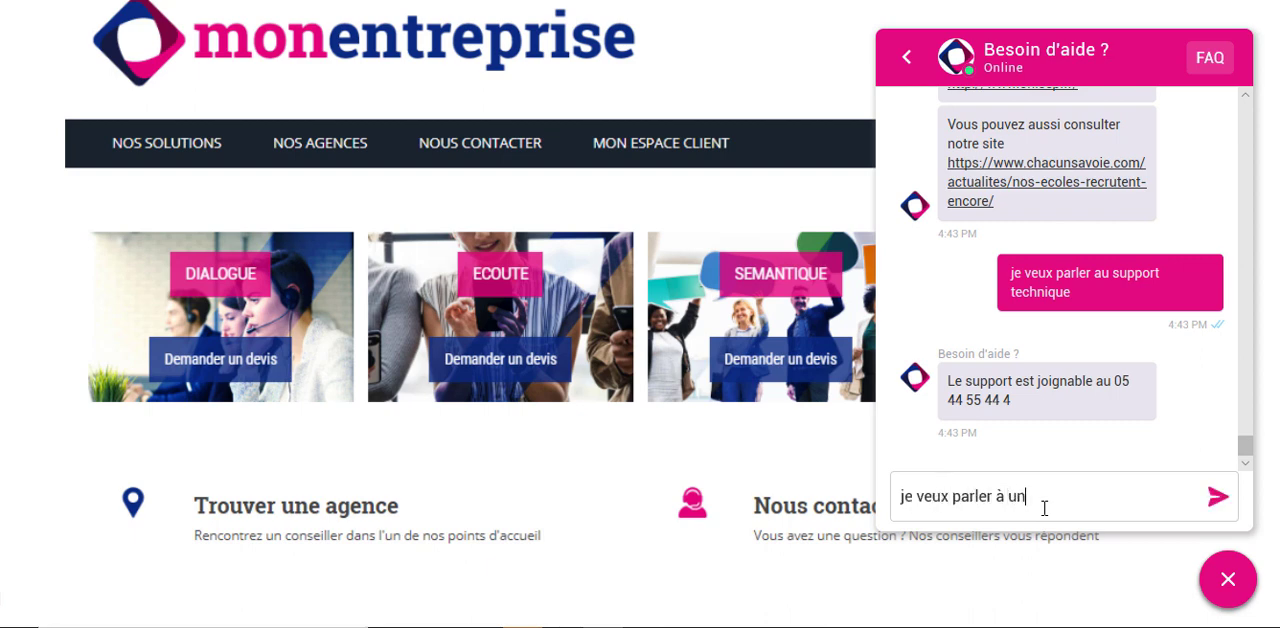
{"action": "type", "text": " conseiller"}
{"action": "key", "text": "Return"}
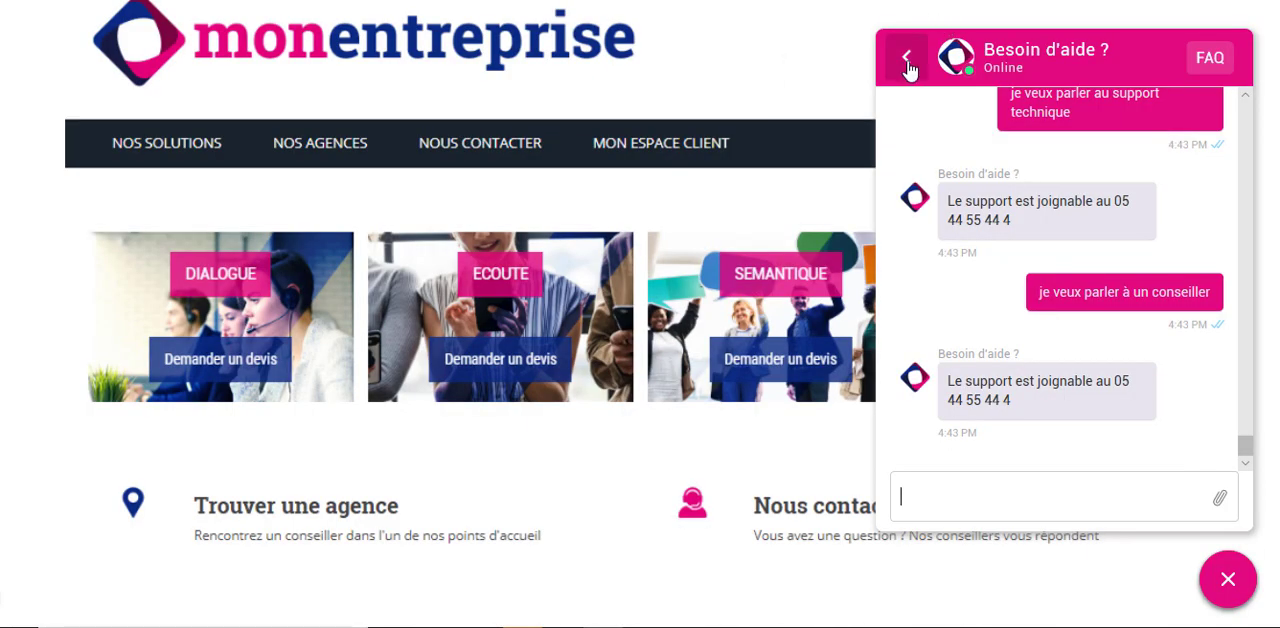
- Reopen the Besoin d'aide ? conversation from the chat's conversation list and look back through the earlier messages
{"action": "left_click", "coordinate": [908, 55]}
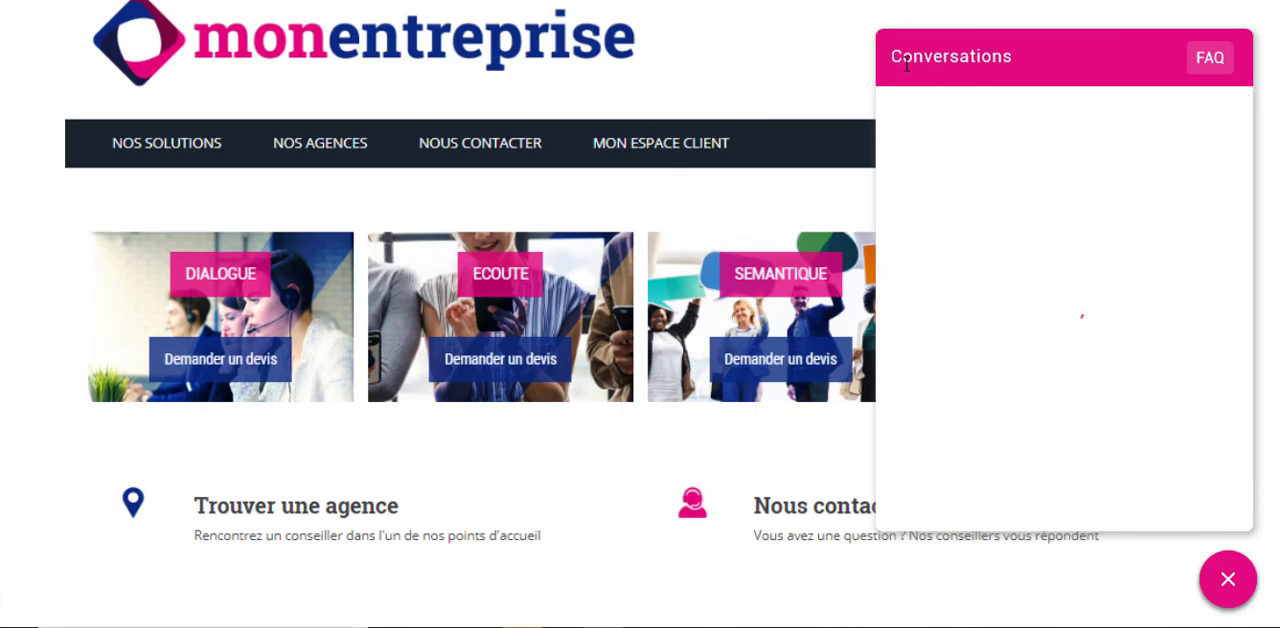
{"action": "left_click", "coordinate": [1022, 127]}
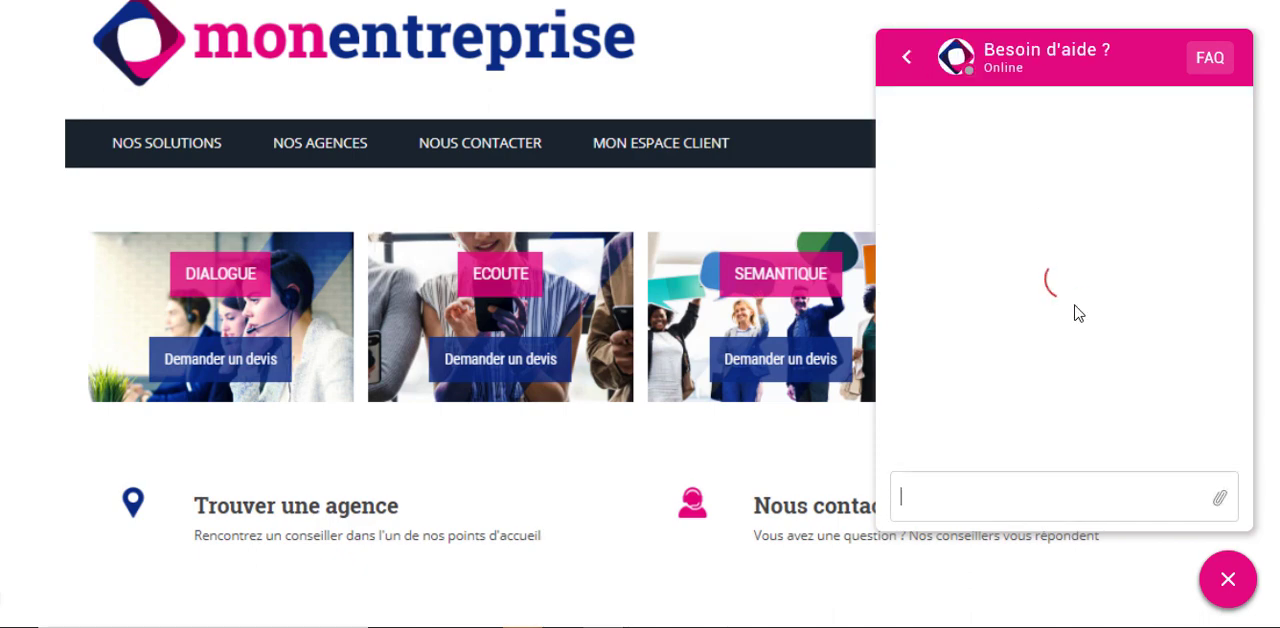
{"action": "scroll", "coordinate": [1060, 300], "scroll_direction": "up", "scroll_amount": 3}
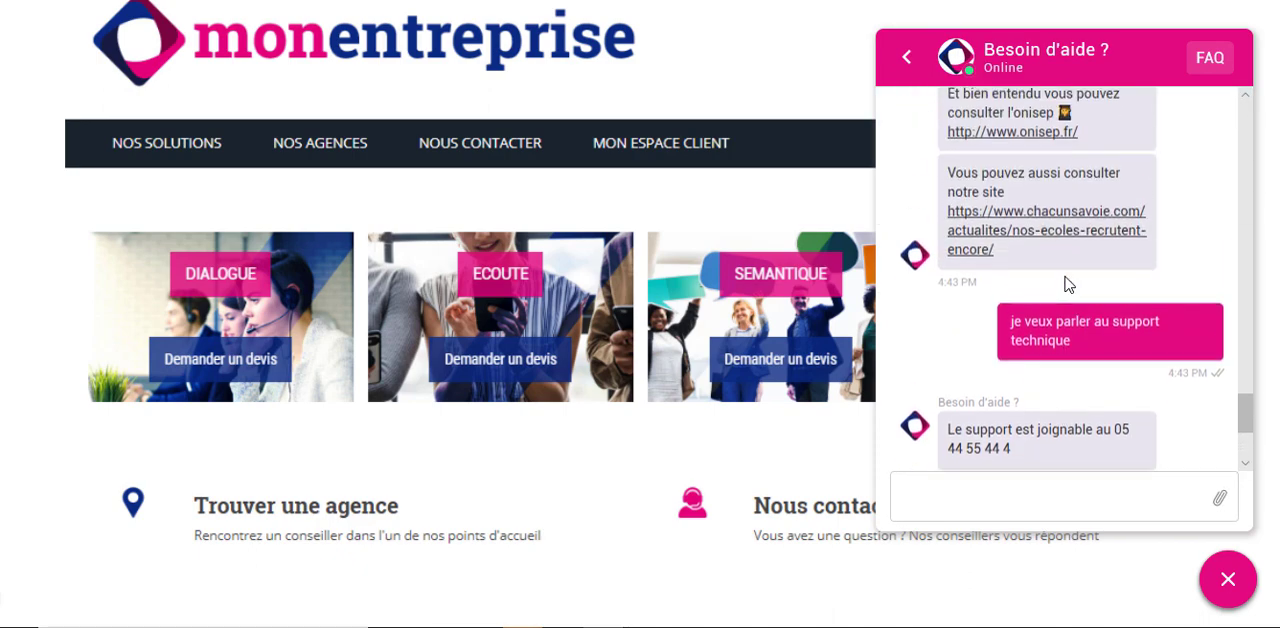
{"action": "scroll", "coordinate": [1066, 285], "scroll_direction": "up", "scroll_amount": 4}
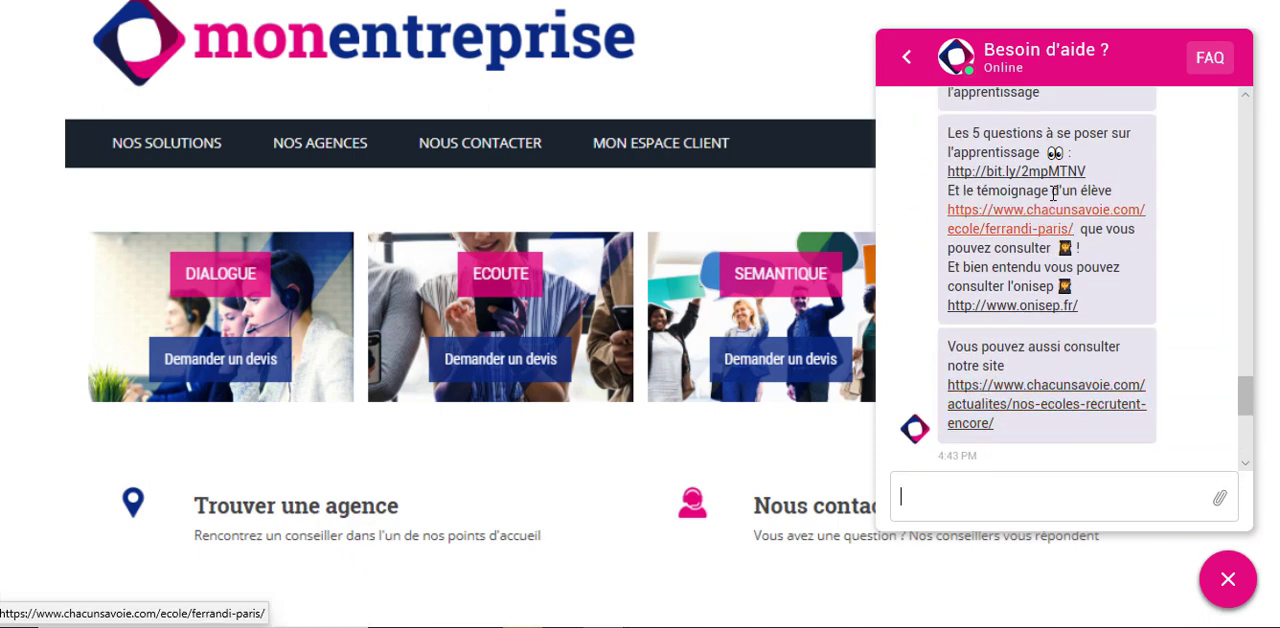
- View the apprenticeship article linked in the chat, and read the FAQ's "Trouver son alternance : 10 petits conseils utiles !" and apprenticeship interview articles
{"action": "left_click", "coordinate": [1030, 175]}
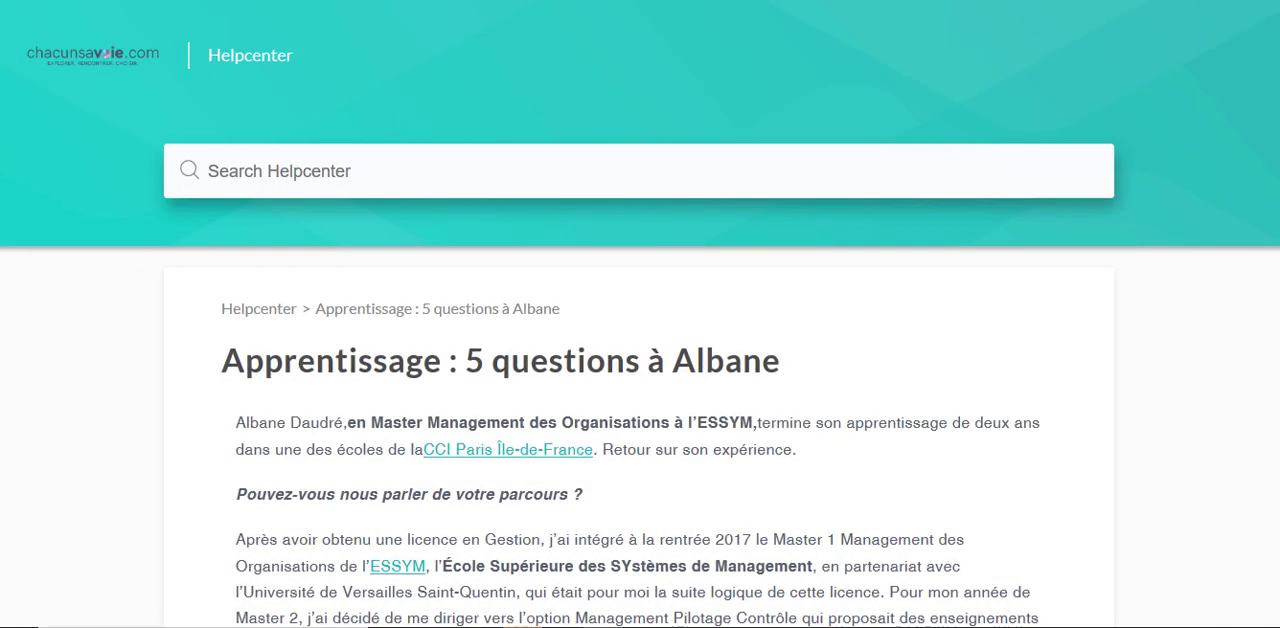
{"action": "scroll", "coordinate": [640, 400], "scroll_direction": "down", "scroll_amount": 3}
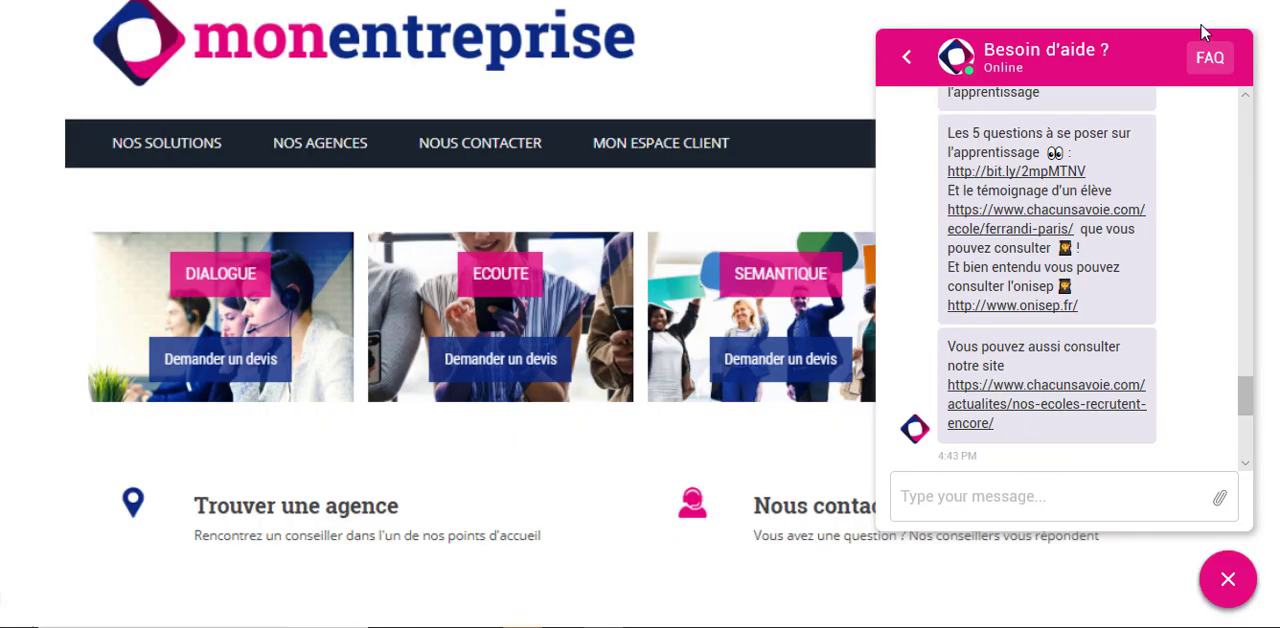
{"action": "left_click", "coordinate": [1210, 60]}
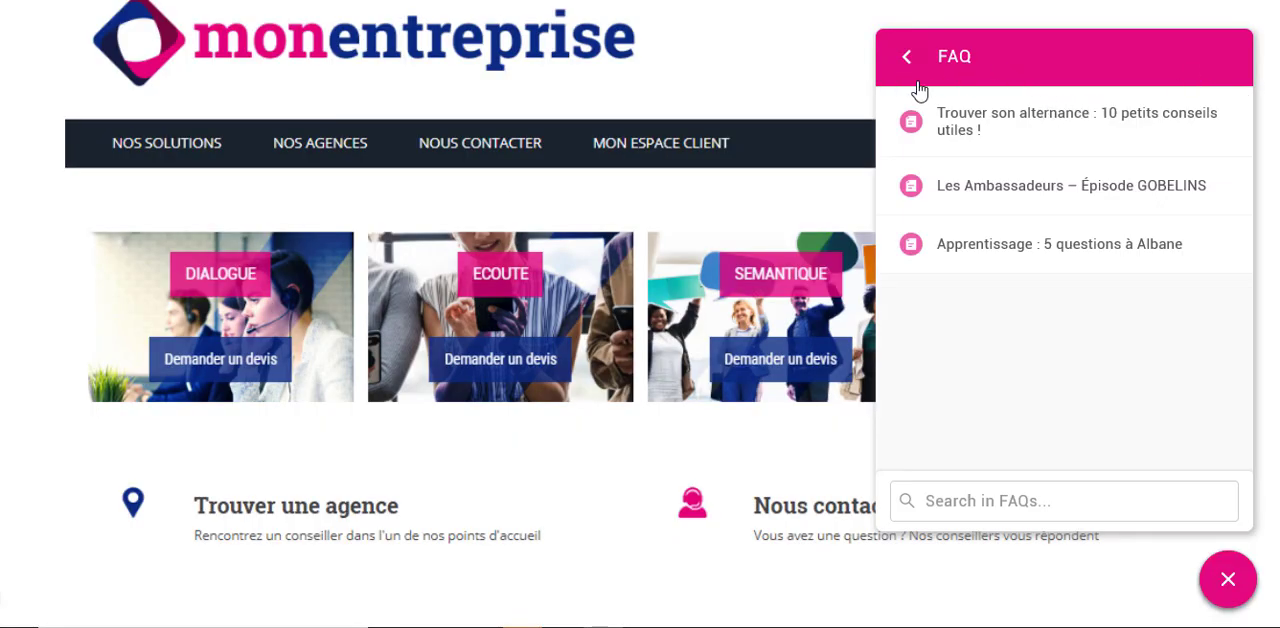
{"action": "left_click", "coordinate": [1011, 124]}
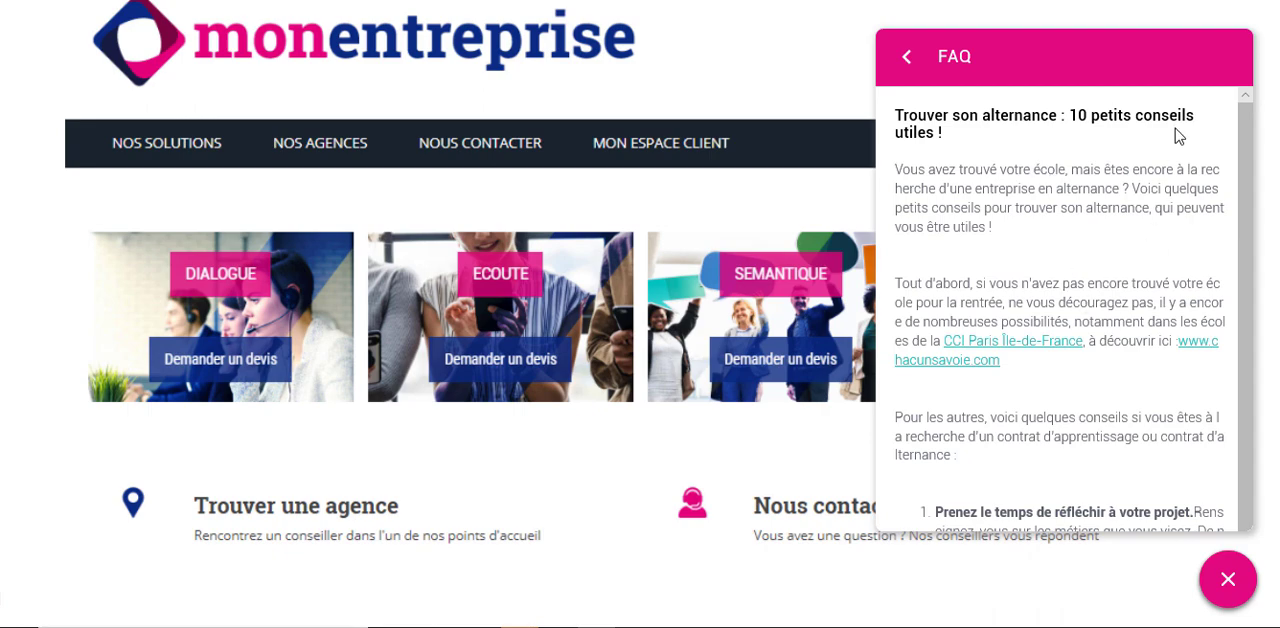
{"action": "left_click", "coordinate": [908, 60]}
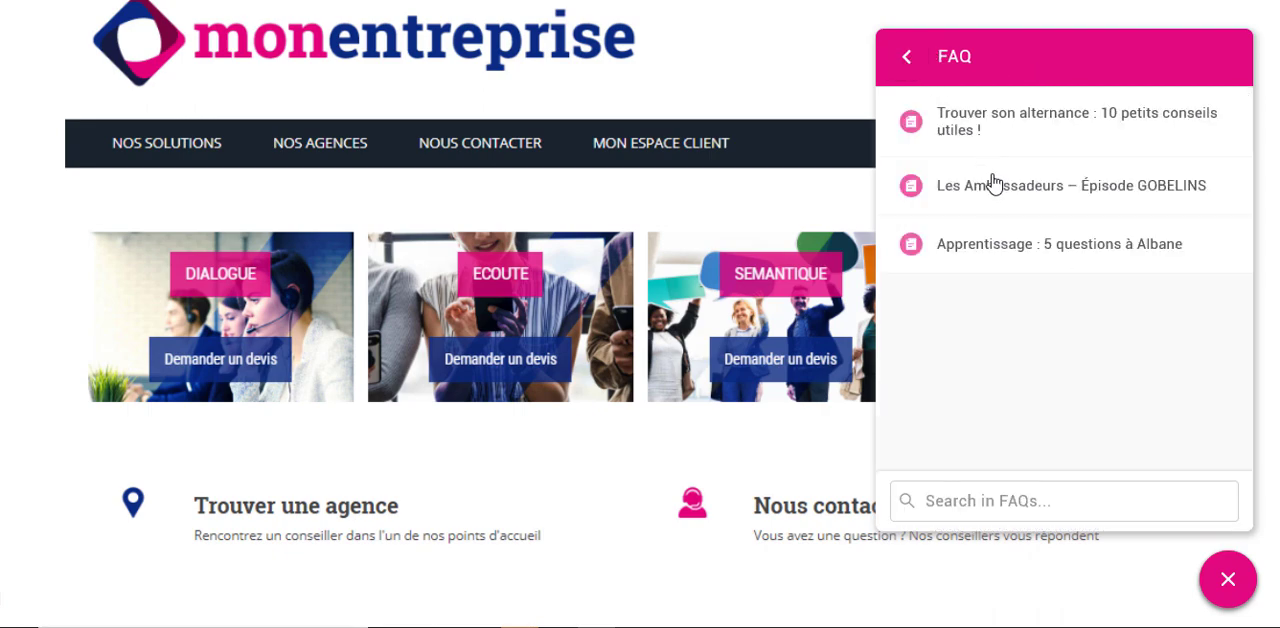
{"action": "left_click", "coordinate": [1003, 246]}
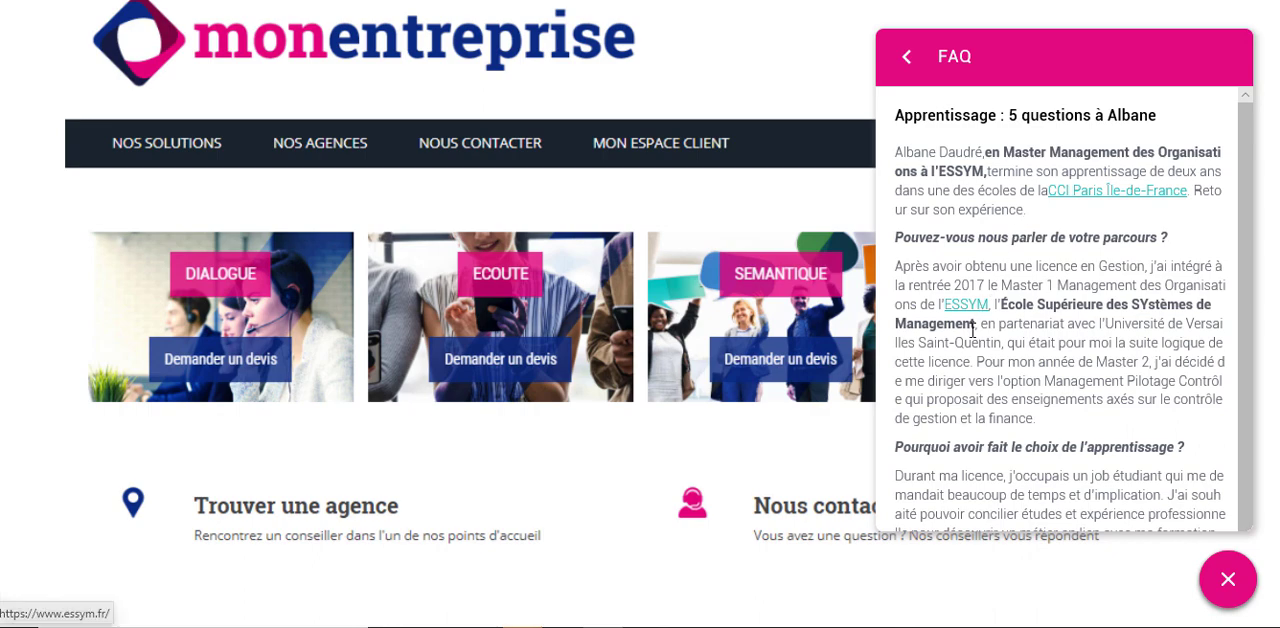
{"action": "left_click_drag", "start_coordinate": [982, 363], "coordinate": [1003, 462]}
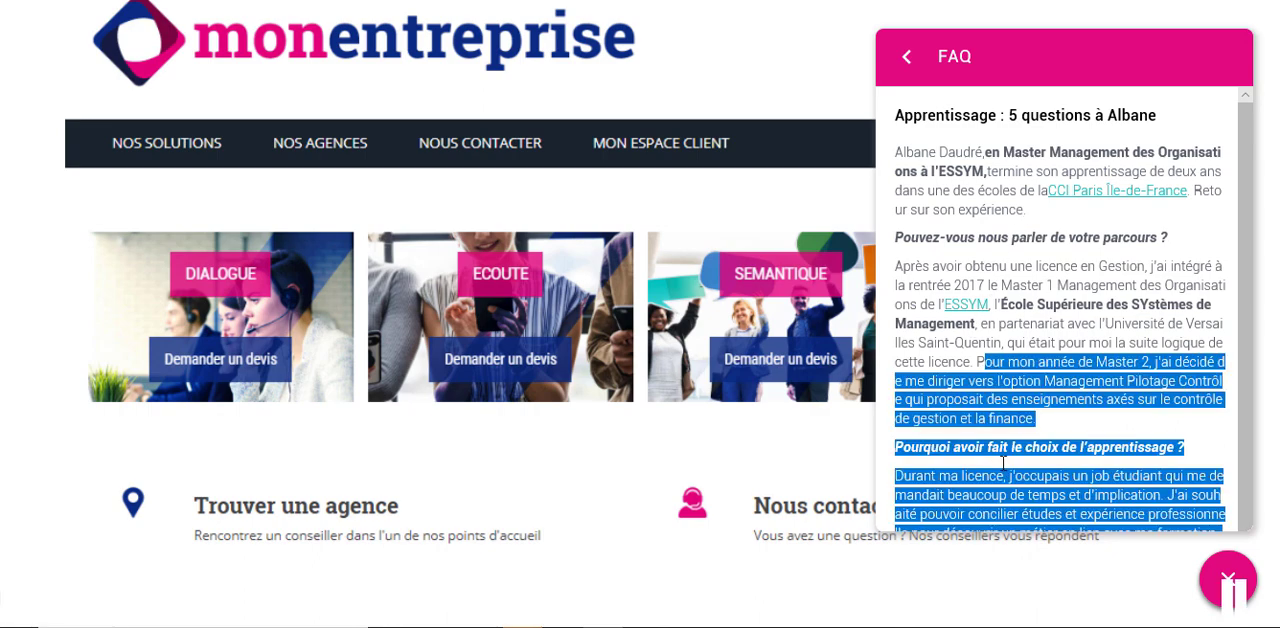
{"action": "left_click", "coordinate": [908, 57]}
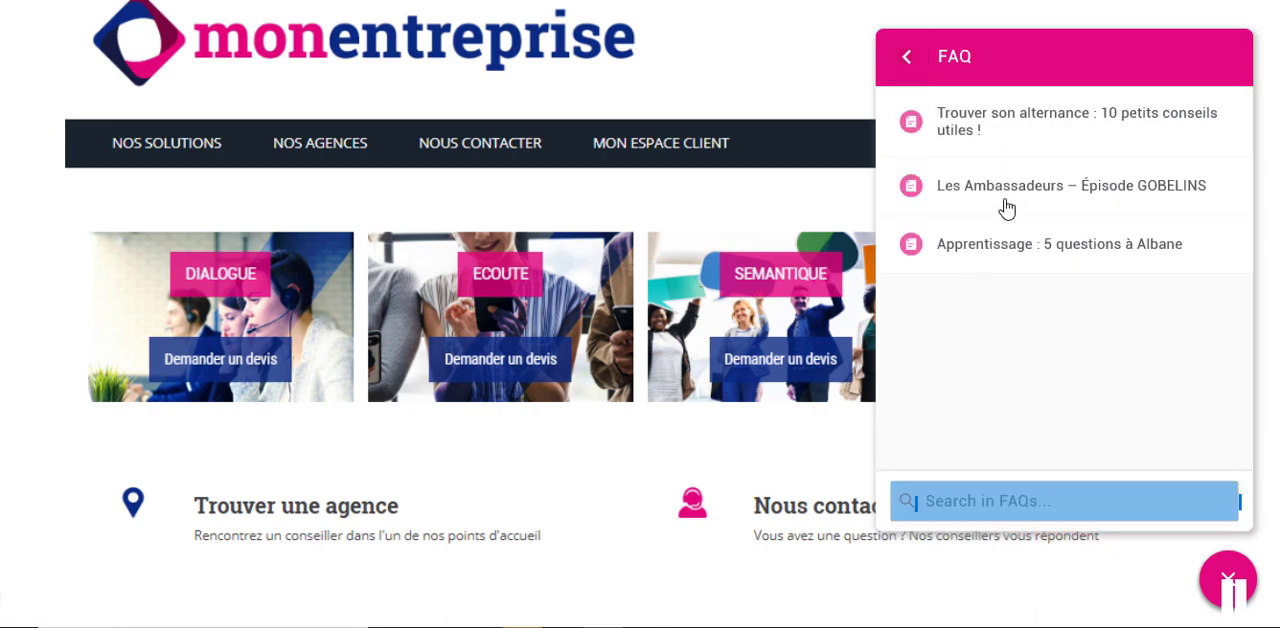
- Search the chat's FAQs for "gob", open "Les Ambassadeurs – Épisode GOBELINS" and play its video
{"action": "left_click", "coordinate": [945, 500]}
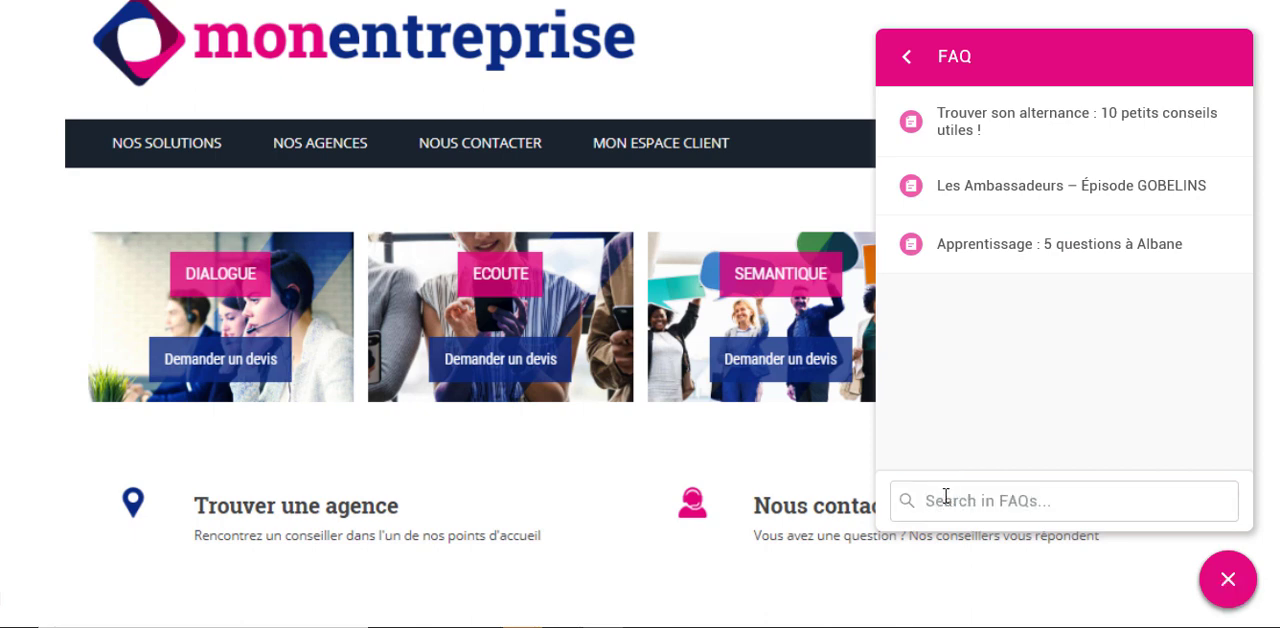
{"action": "type", "text": "gob"}
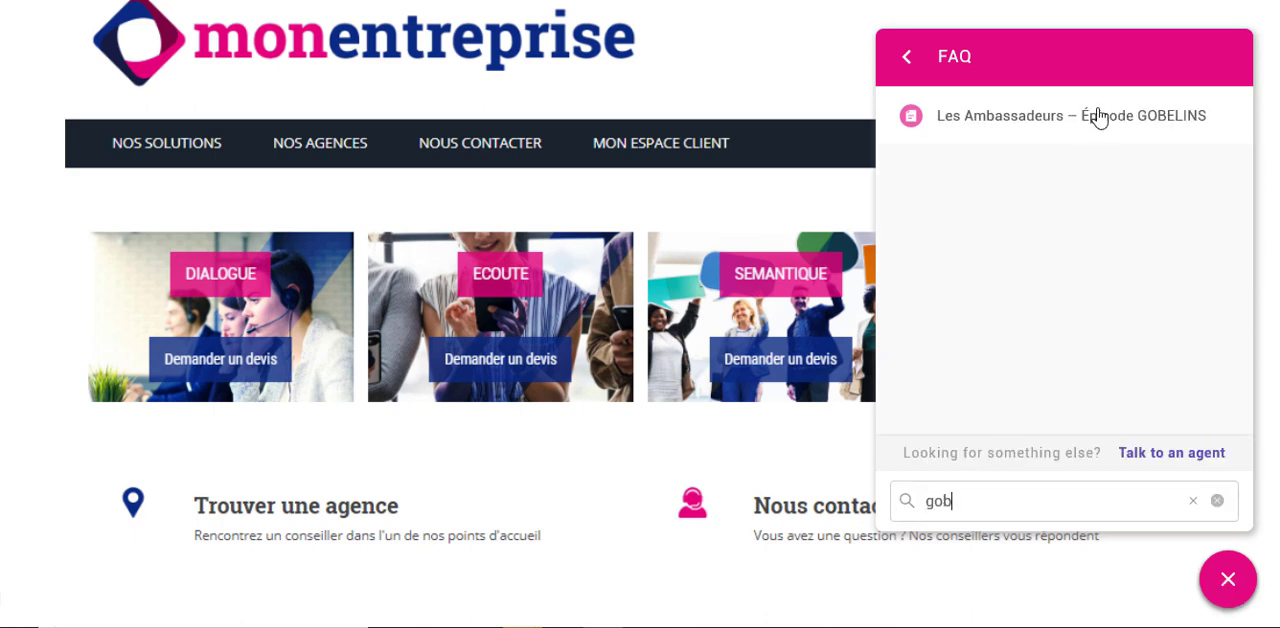
{"action": "left_click", "coordinate": [1020, 117]}
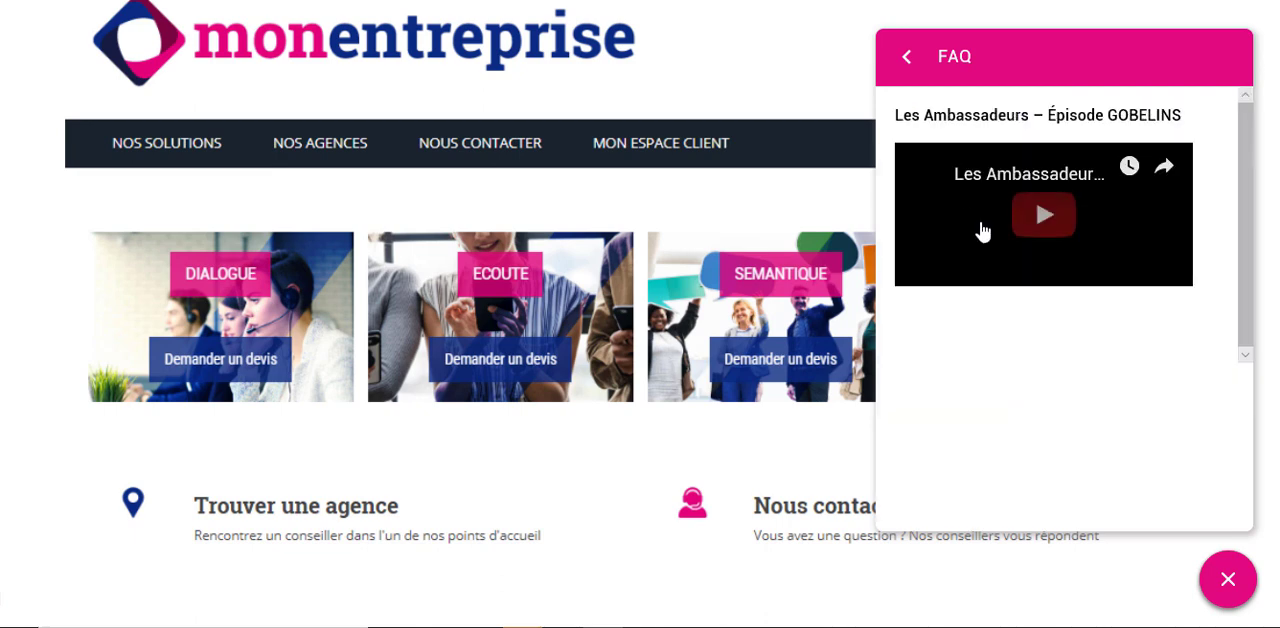
{"action": "left_click", "coordinate": [1050, 220]}
{"action": "left_click", "coordinate": [906, 57]}
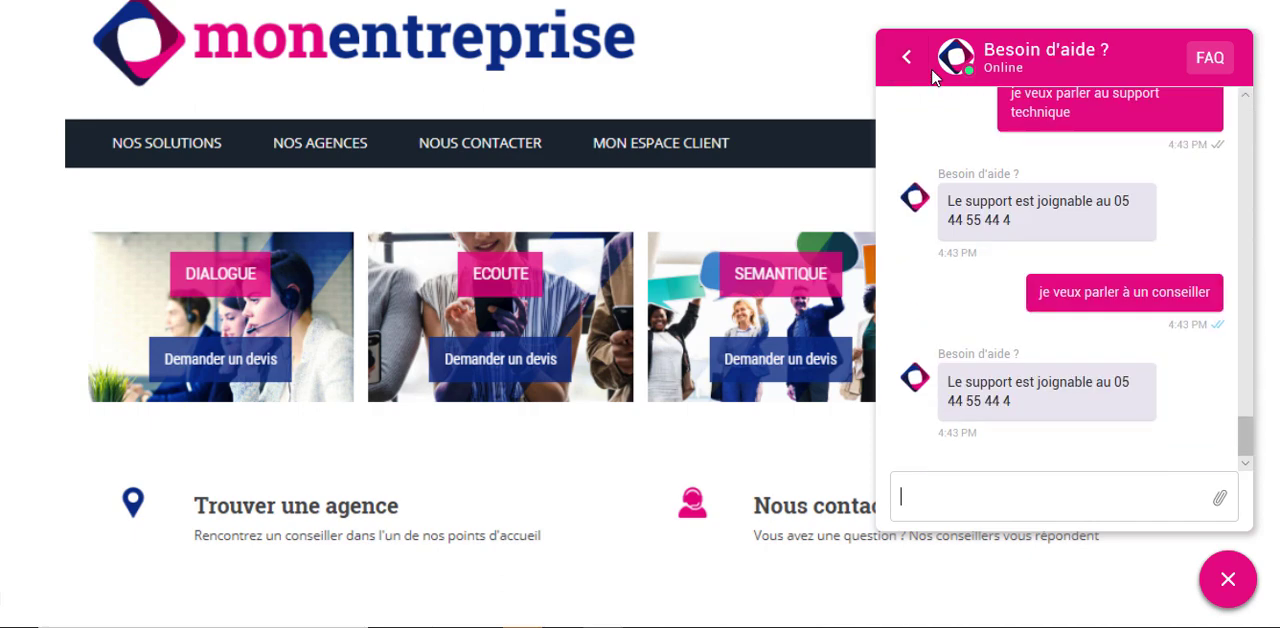
- Return to the chat's conversation list, check the FAQ access from there and start a new conversation
{"action": "left_click", "coordinate": [907, 57]}
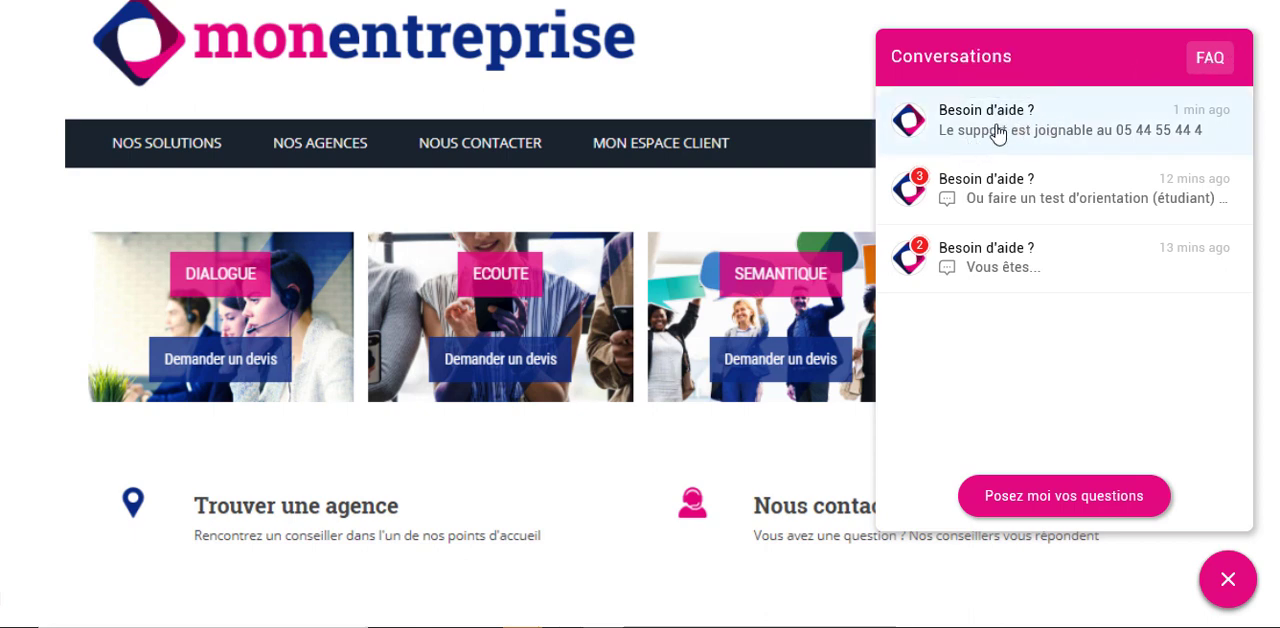
{"action": "left_click", "coordinate": [1209, 57]}
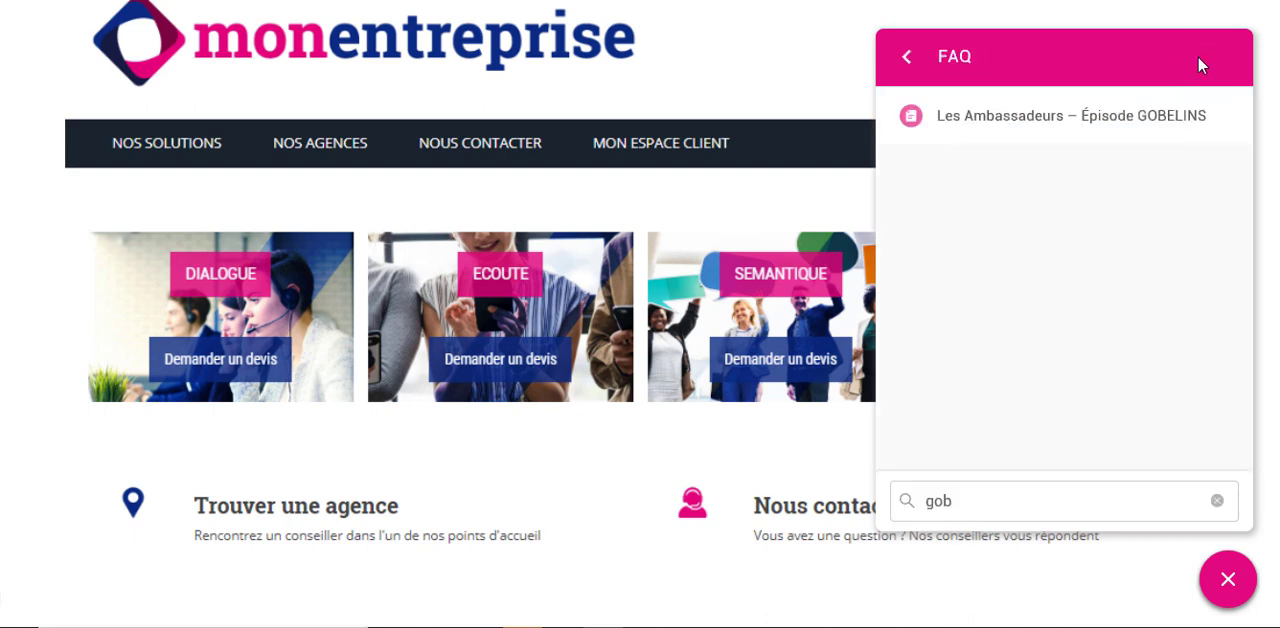
{"action": "left_click", "coordinate": [907, 57]}
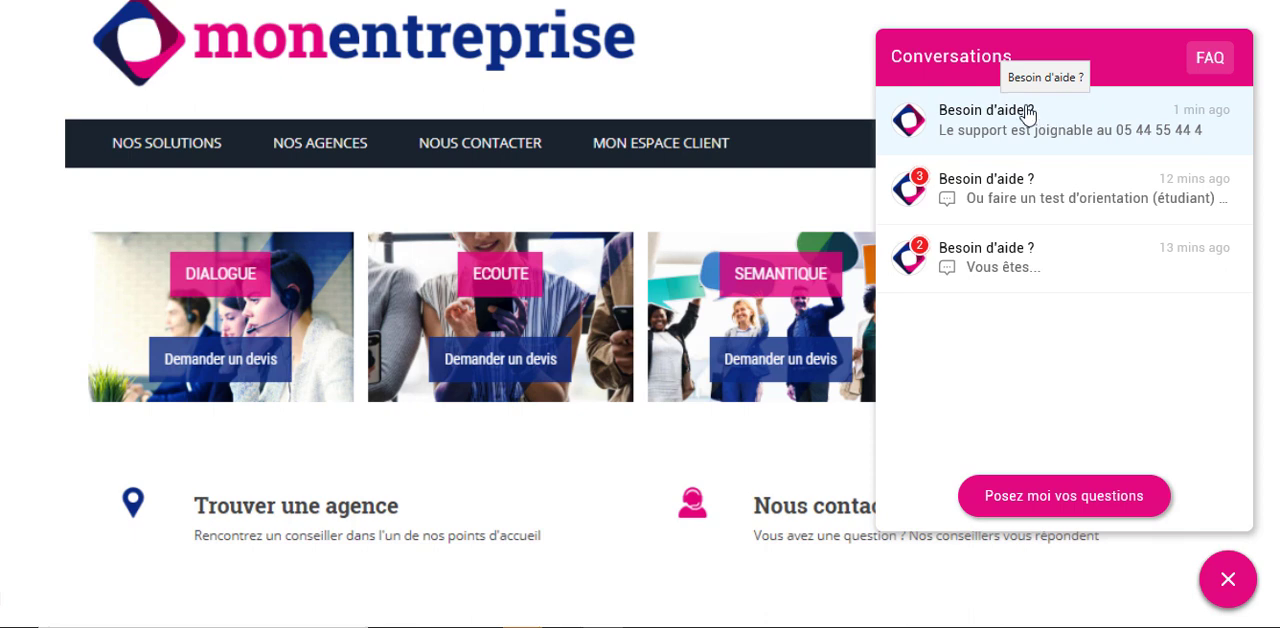
{"action": "left_click", "coordinate": [1035, 510]}
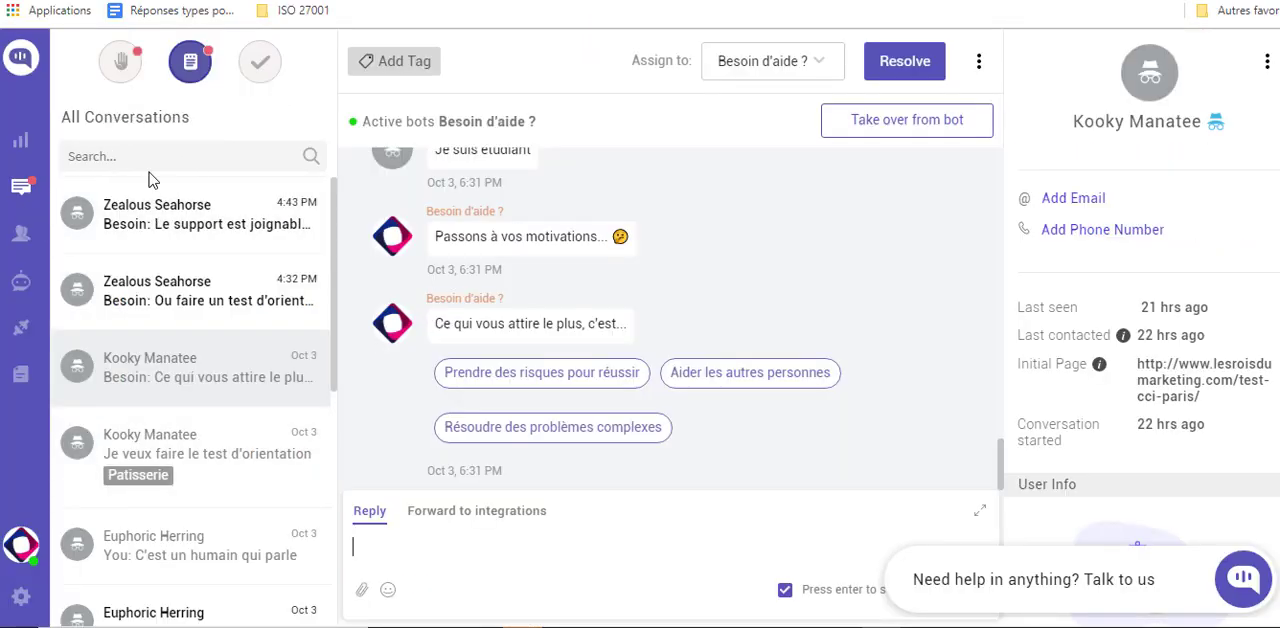
- In the agent dashboard, take over the newest visitor conversation from the bot and reply "vous avez quel besoin ?"
{"action": "left_click", "coordinate": [172, 206]}
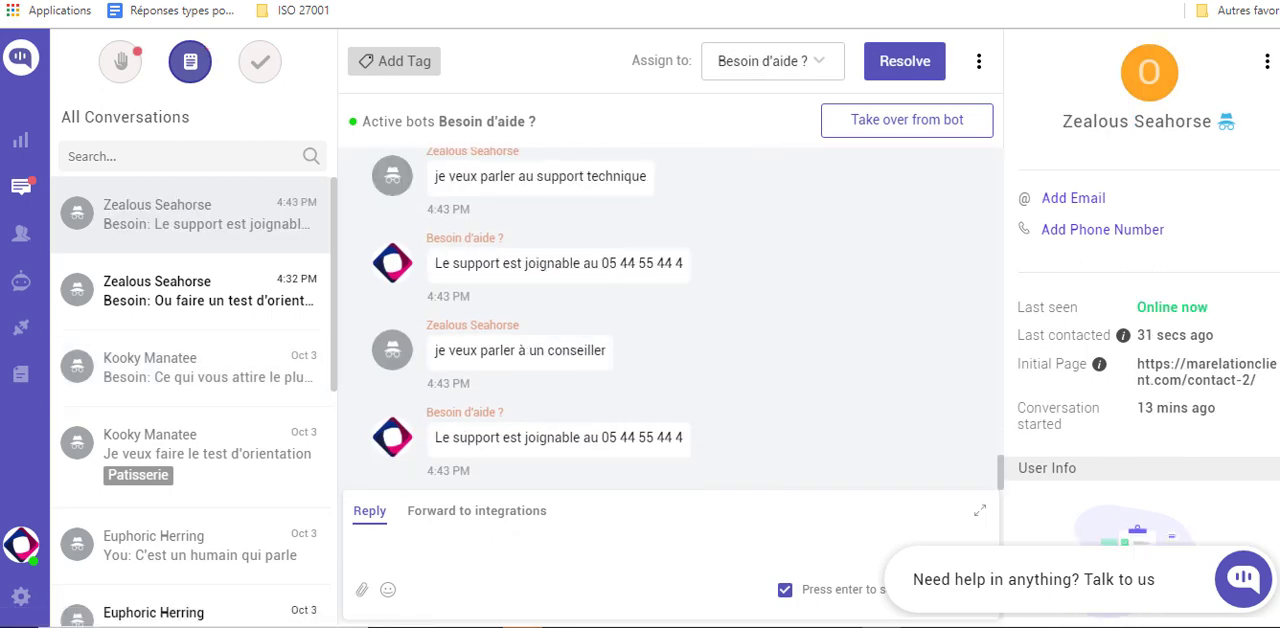
{"action": "left_click", "coordinate": [924, 136]}
{"action": "left_click", "coordinate": [400, 563]}
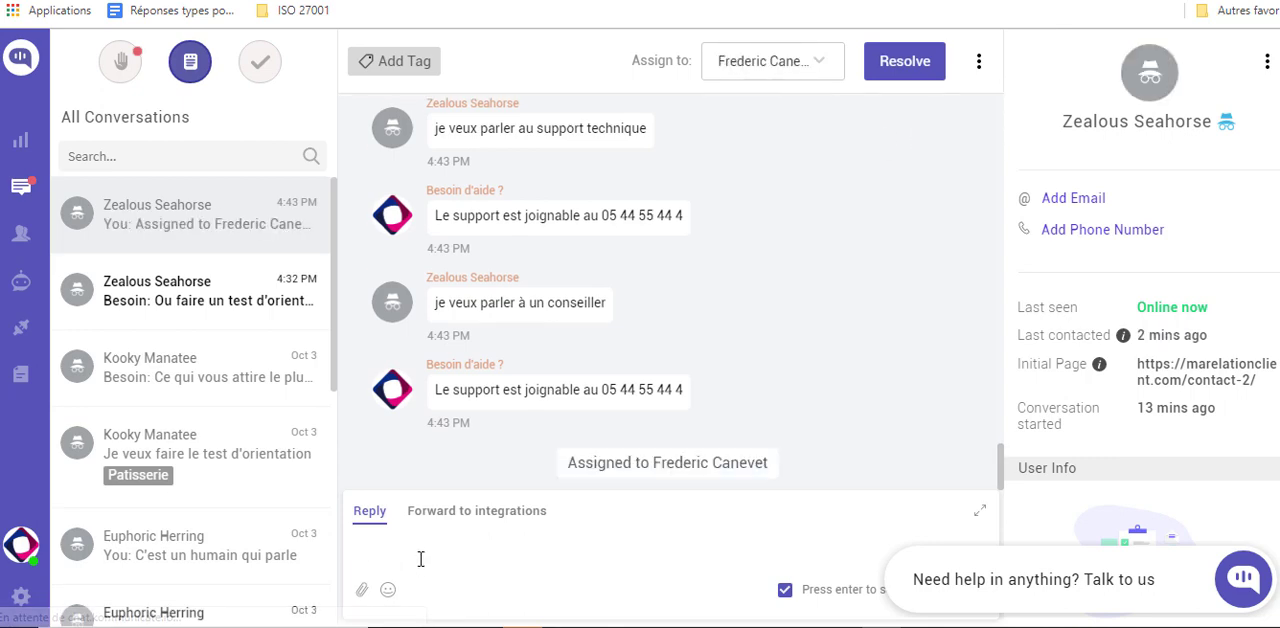
{"action": "type", "text": "je"}
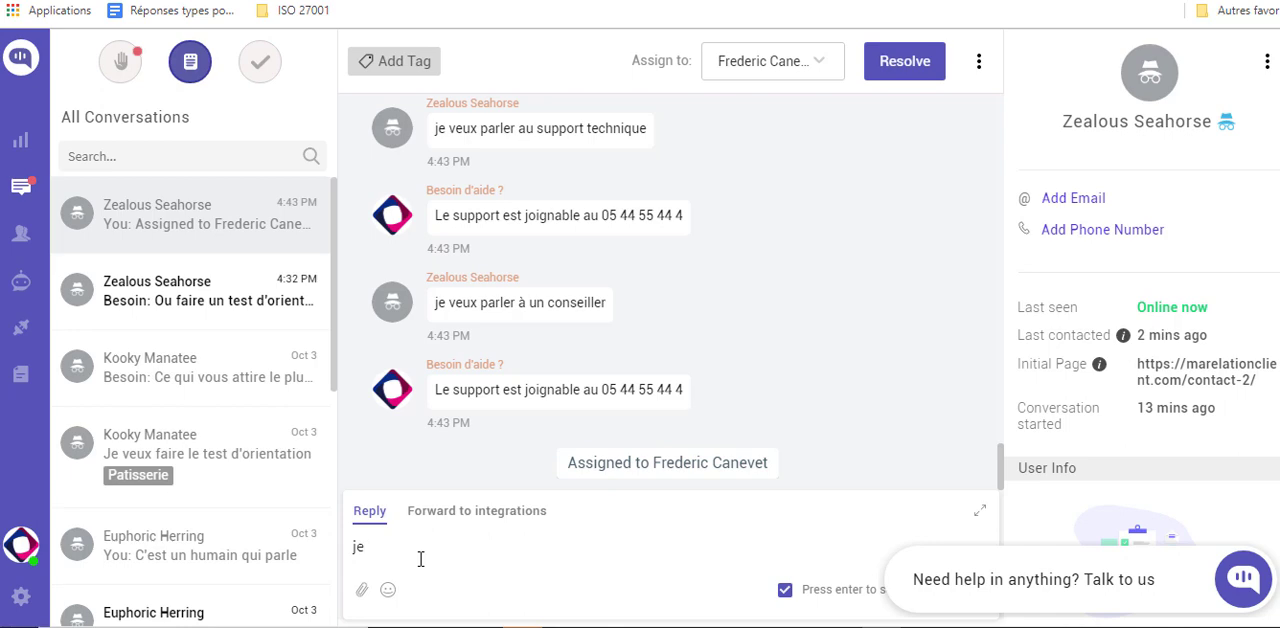
{"action": "key", "text": "BackSpace"}
{"action": "key", "text": "BackSpace"}
{"action": "type", "text": "vous avez quel b"}
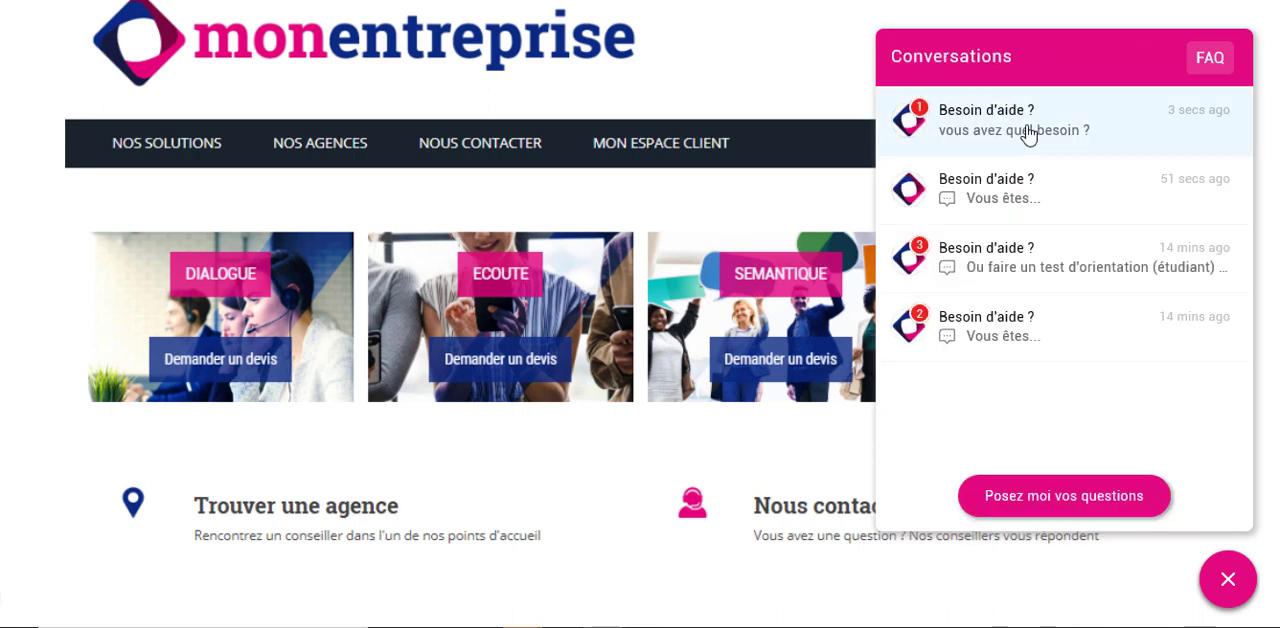
- In the website chat, reopen the conversation taken over by the agent and send "je veux une formation en marketing"
{"action": "left_click", "coordinate": [1026, 131]}
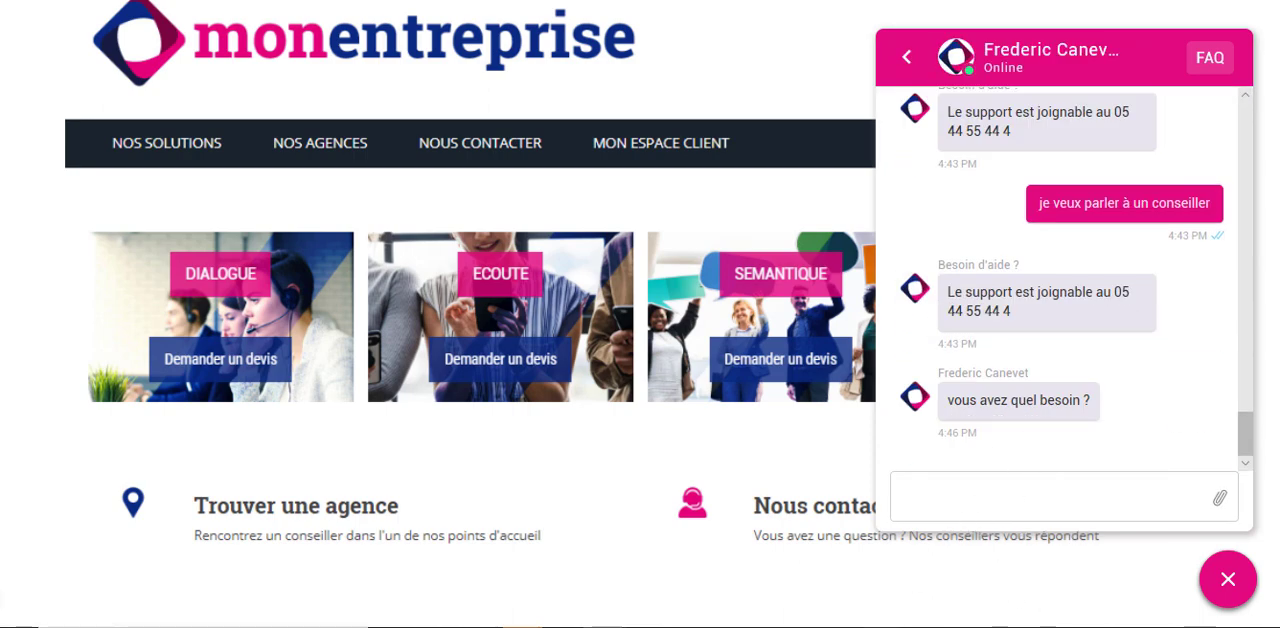
{"action": "type", "text": "je veux une formation e"}
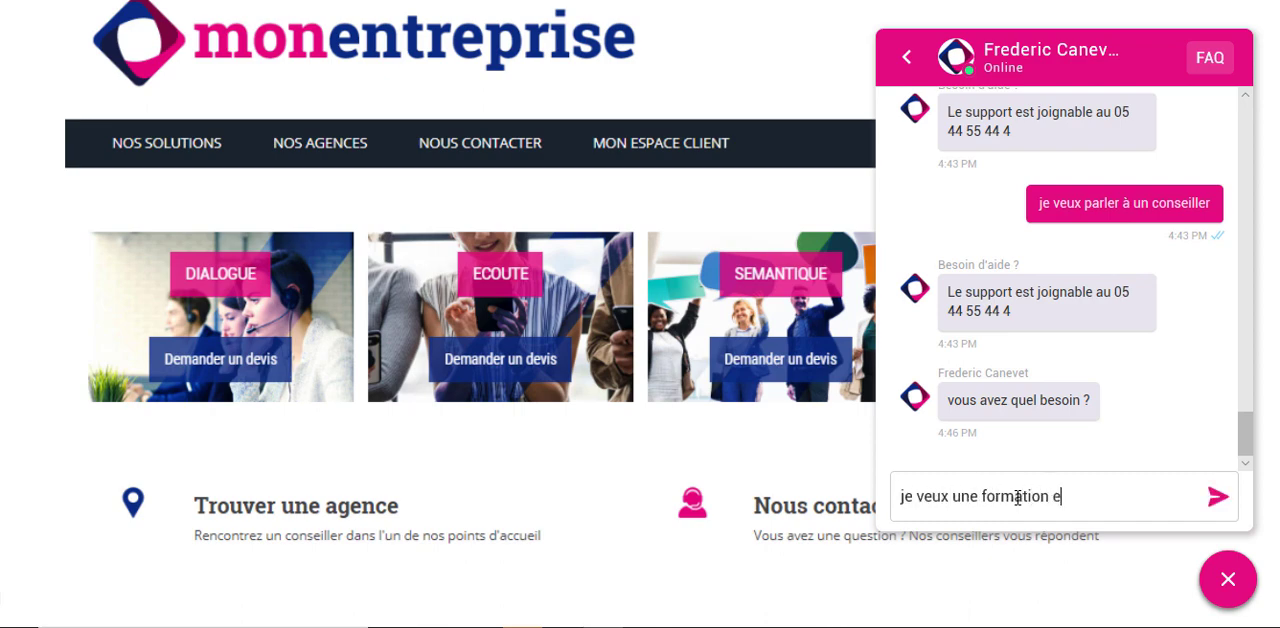
{"action": "type", "text": "n marketing"}
{"action": "key", "text": "Return"}
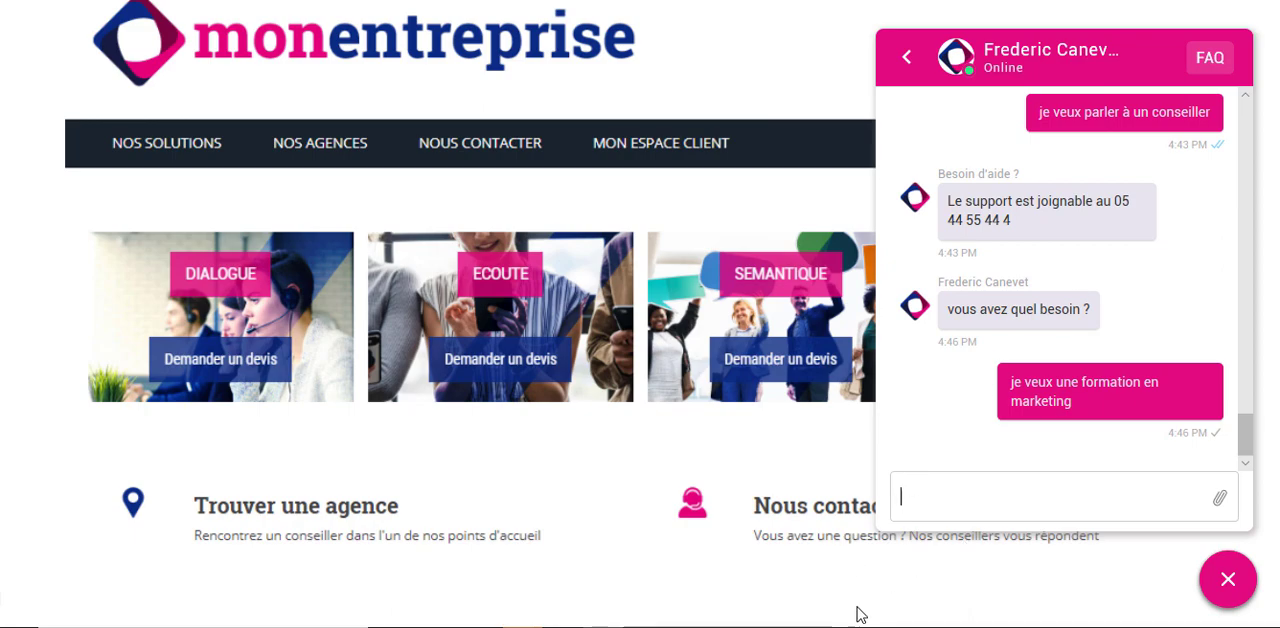
- Switch to the agent dashboard, reply "voici ce que j'ai pour vous" to the visitor and resolve the conversation
{"action": "key", "text": "alt+Tab"}
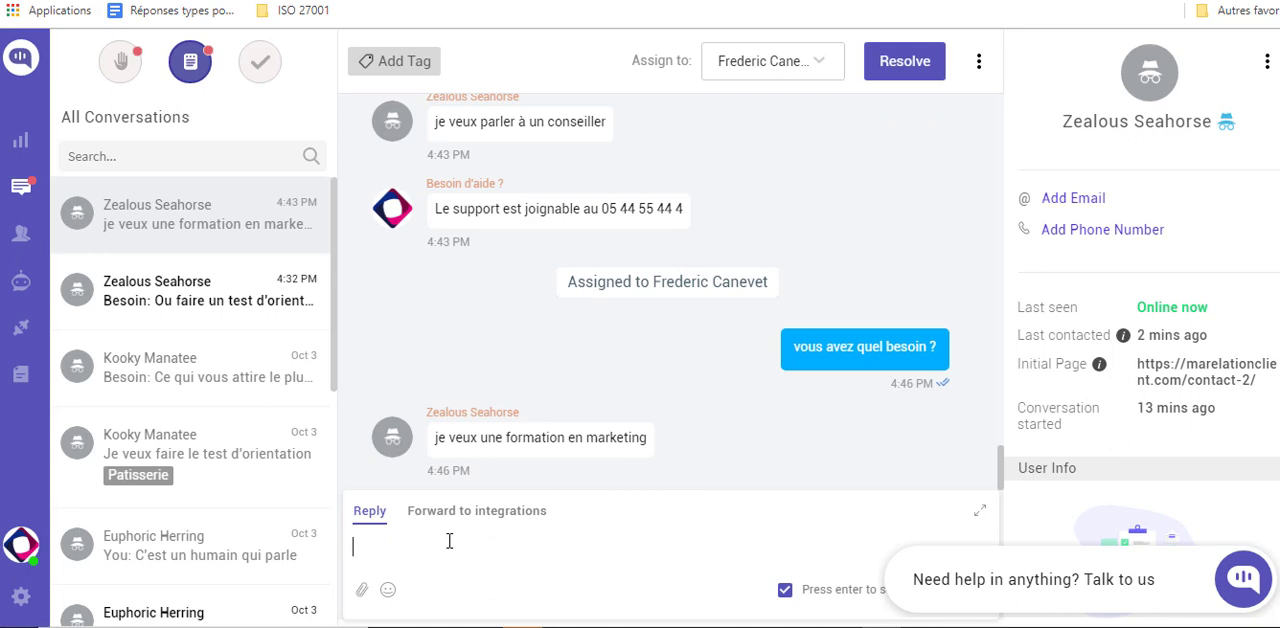
{"action": "type", "text": "voici ce que j'ai"}
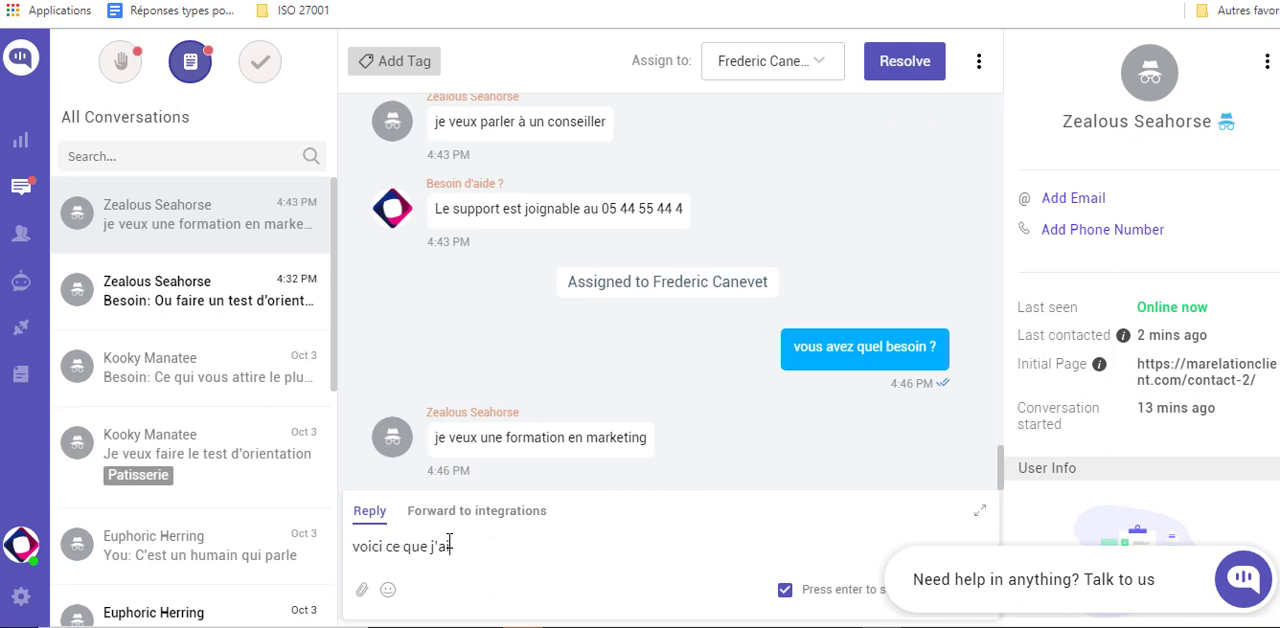
{"action": "type", "text": " pour vous"}
{"action": "key", "text": "Return"}
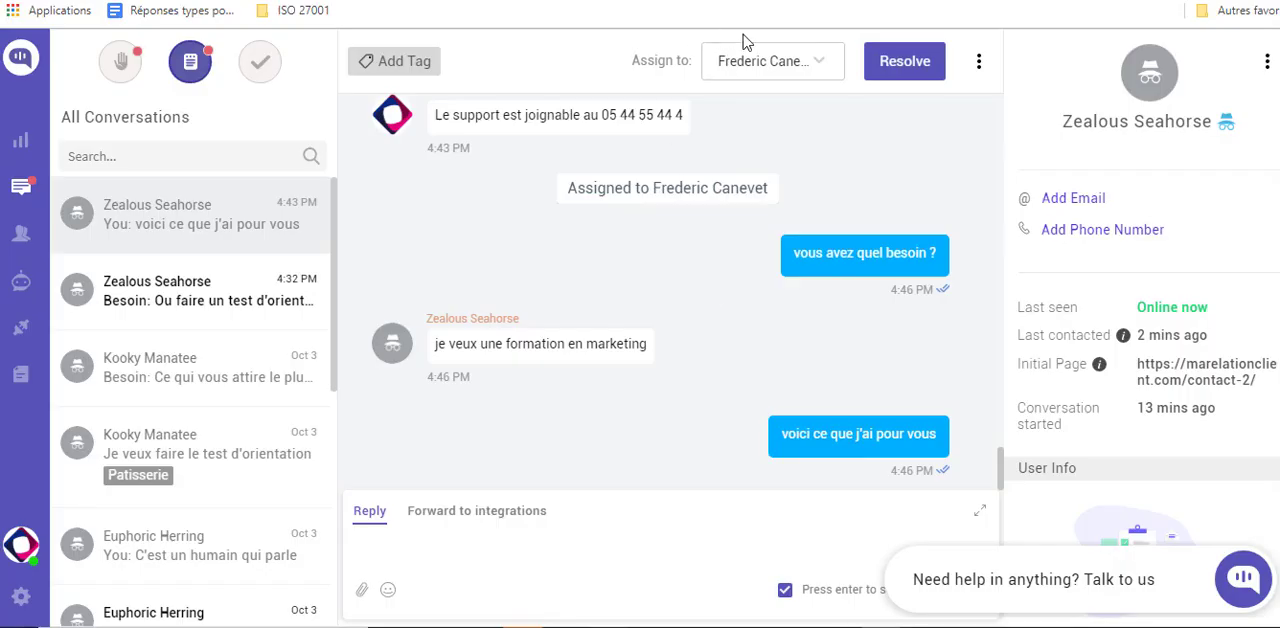
{"action": "left_click", "coordinate": [900, 63]}
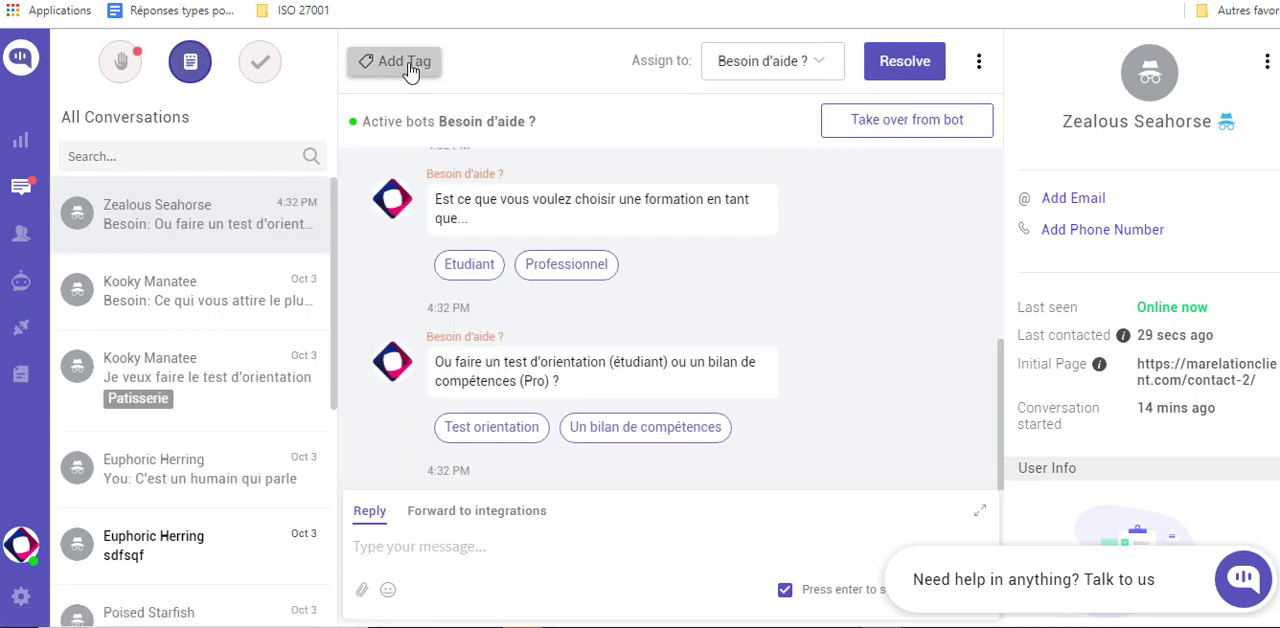
- Create the tag "pb sur la liste formation" and add it to the open visitor conversation
{"action": "left_click", "coordinate": [408, 62]}
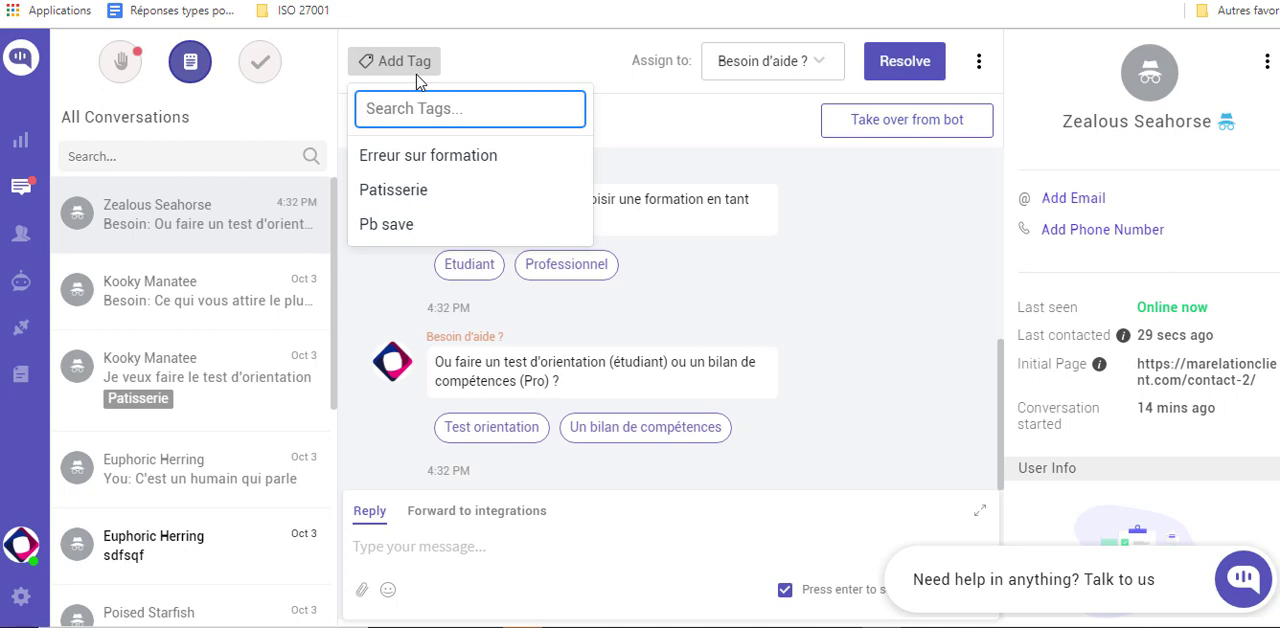
{"action": "type", "text": "pb sur la "}
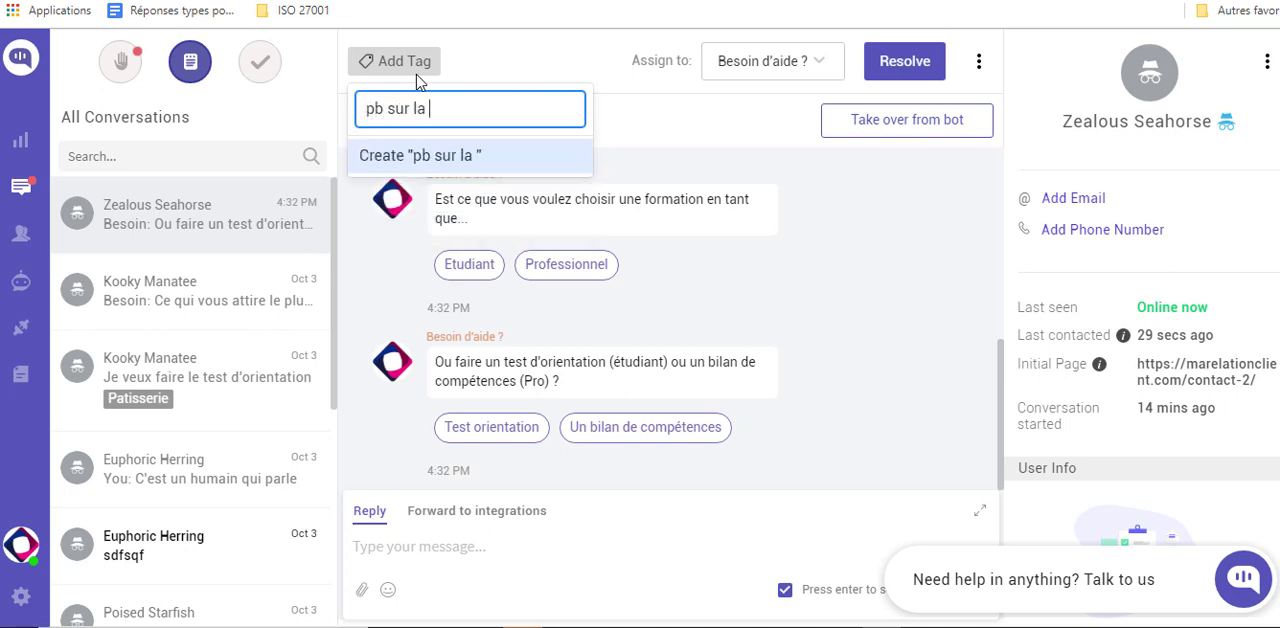
{"action": "type", "text": "liste formation"}
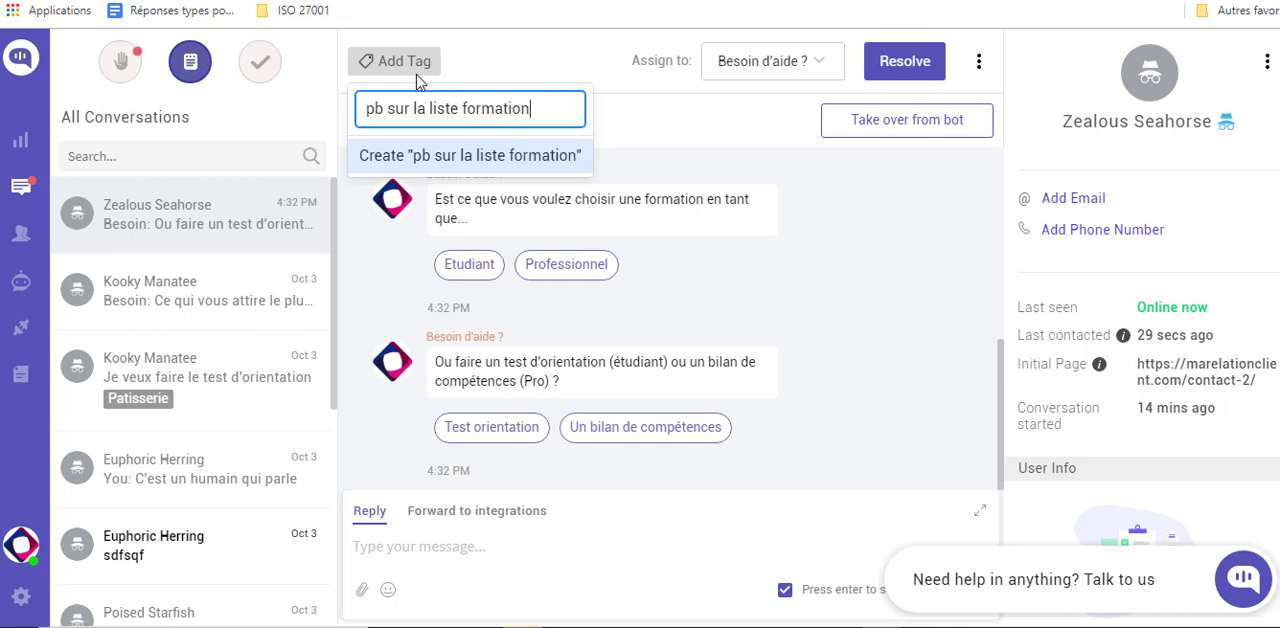
{"action": "key", "text": "Return"}
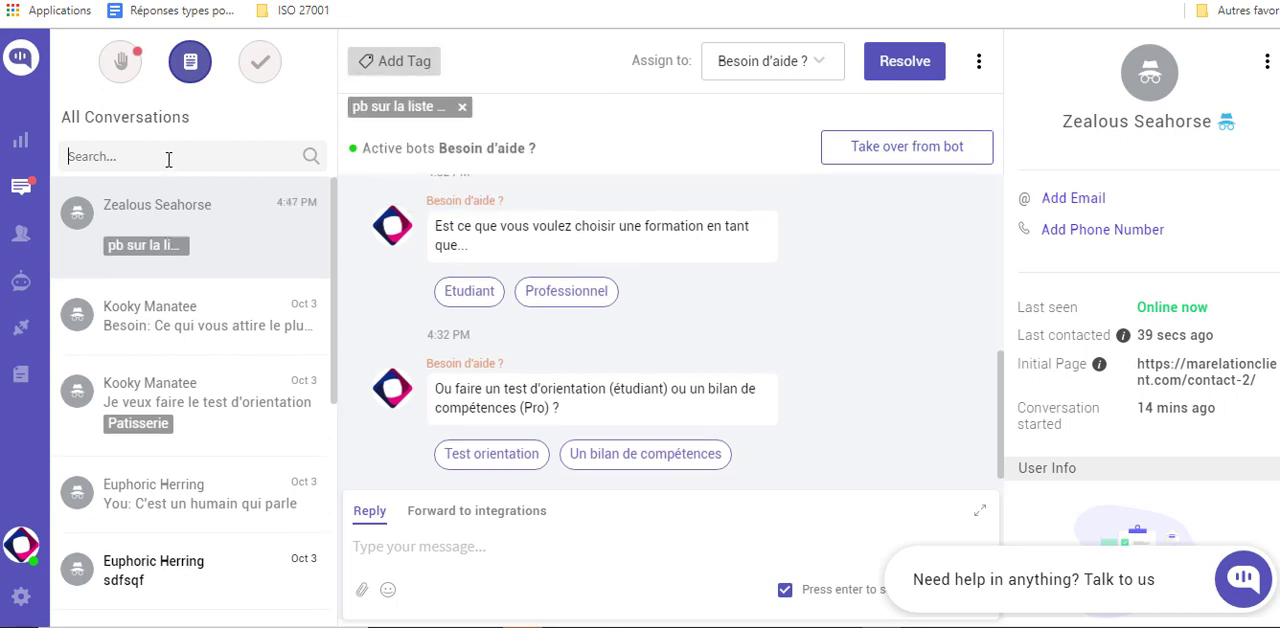
- Search the agent dashboard's conversations for "formation"
{"action": "type", "text": "formation"}
{"action": "left_click", "coordinate": [311, 158]}
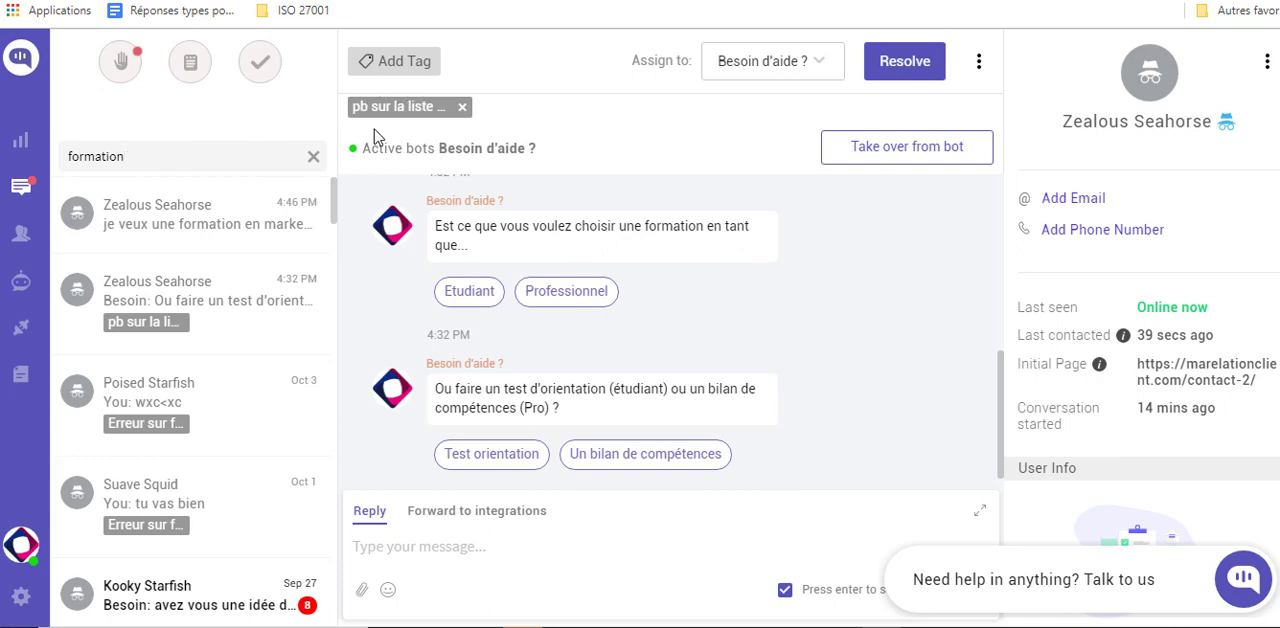
{"action": "left_click", "coordinate": [206, 74]}
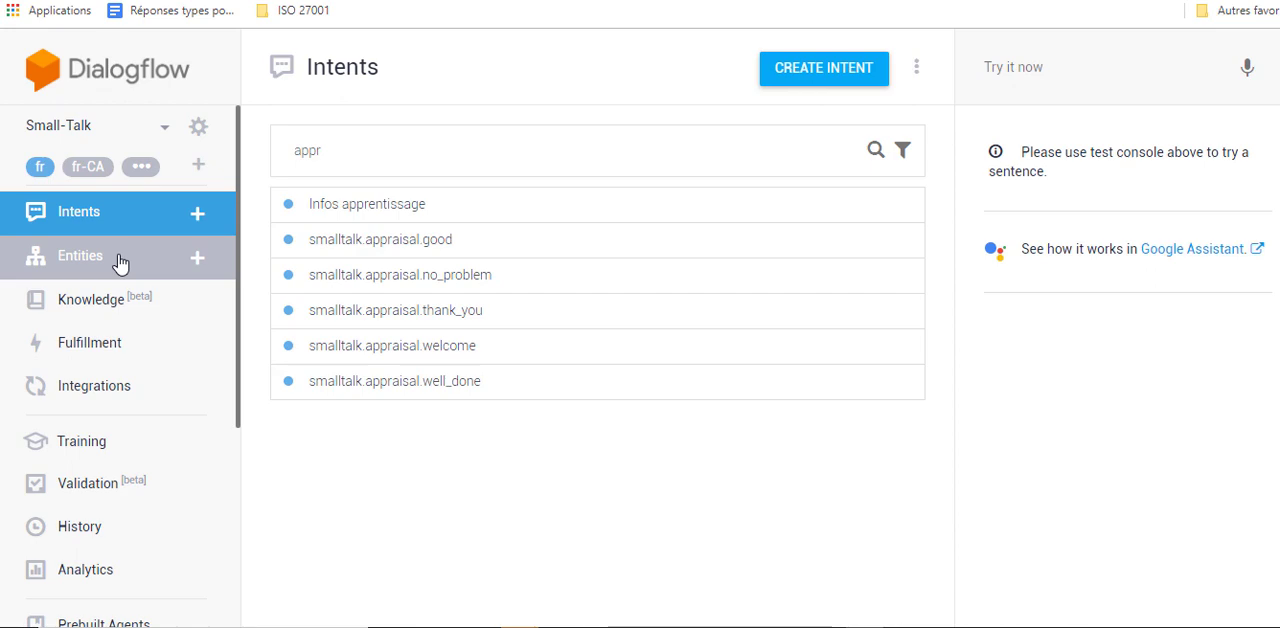
- Switch to Dialogflow and look through the integrations available for the Small-Talk agent
{"action": "left_click", "coordinate": [97, 394]}
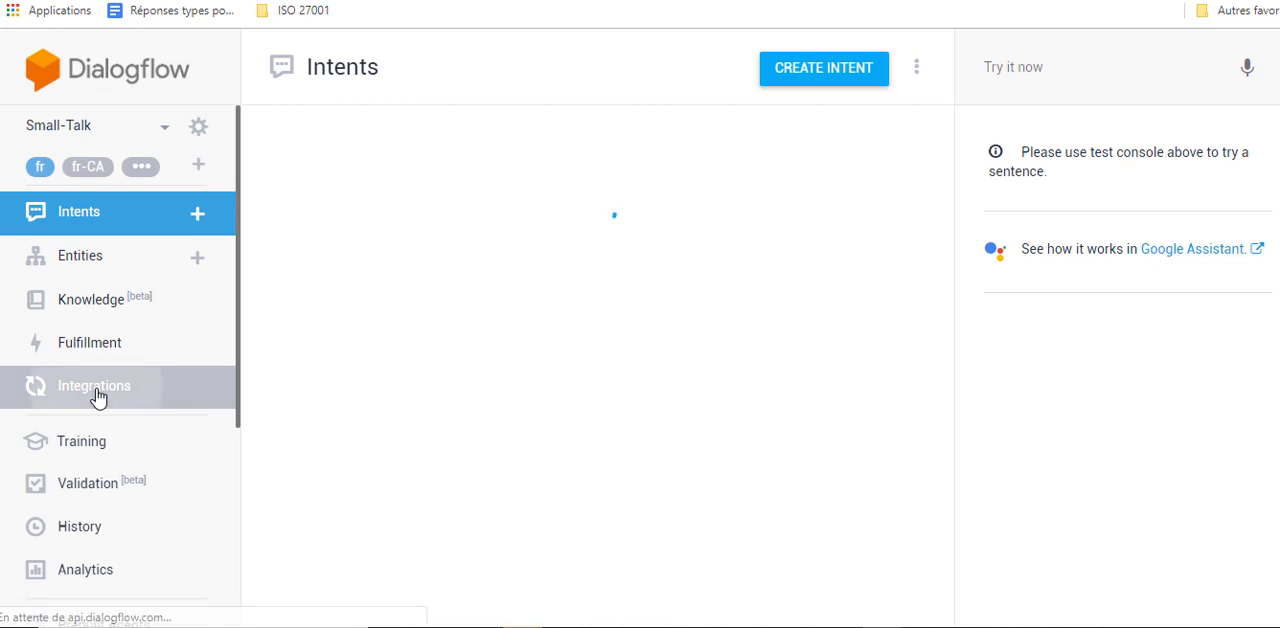
{"action": "scroll", "coordinate": [488, 300], "scroll_direction": "down", "scroll_amount": 2}
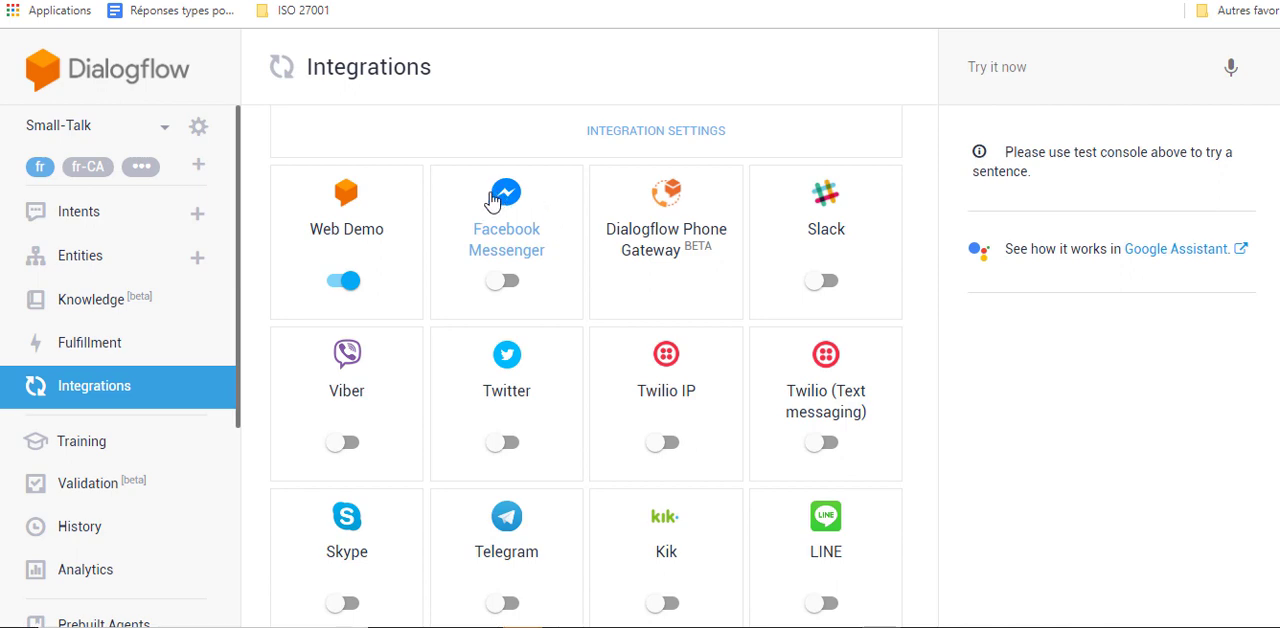
- Open the 21-interaction WELCOME conversation in the agent's history and highlight the visitor message "hlsjkfhklsjghkljs"
{"action": "left_click", "coordinate": [102, 537]}
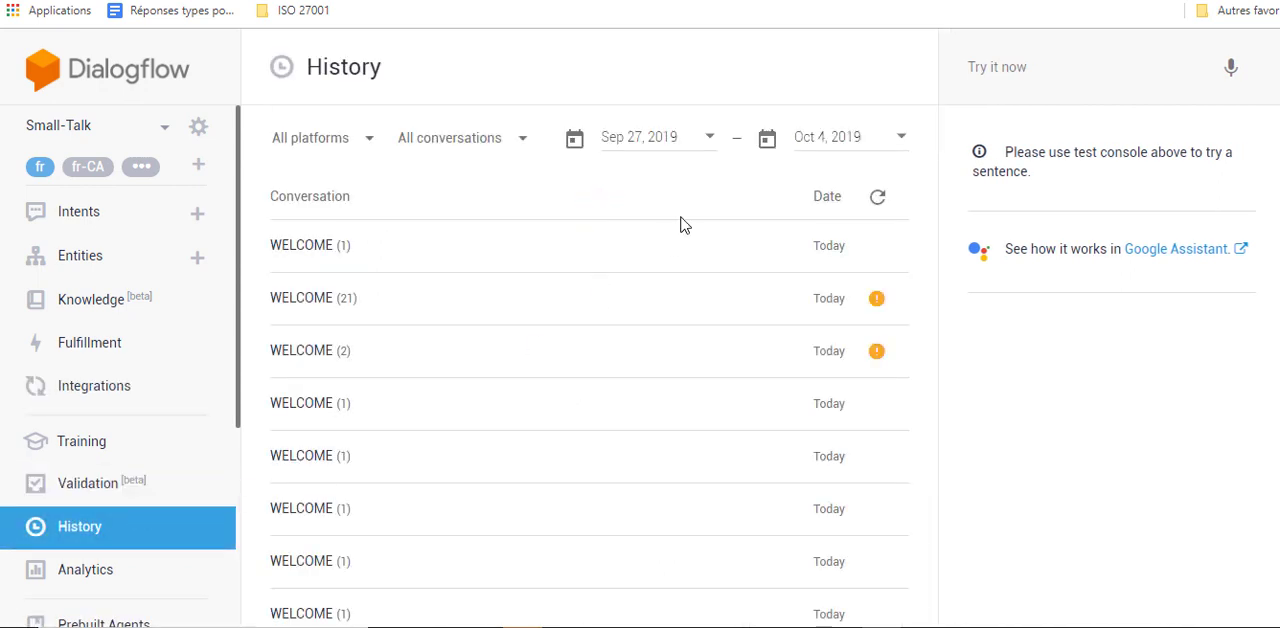
{"action": "left_click", "coordinate": [437, 299]}
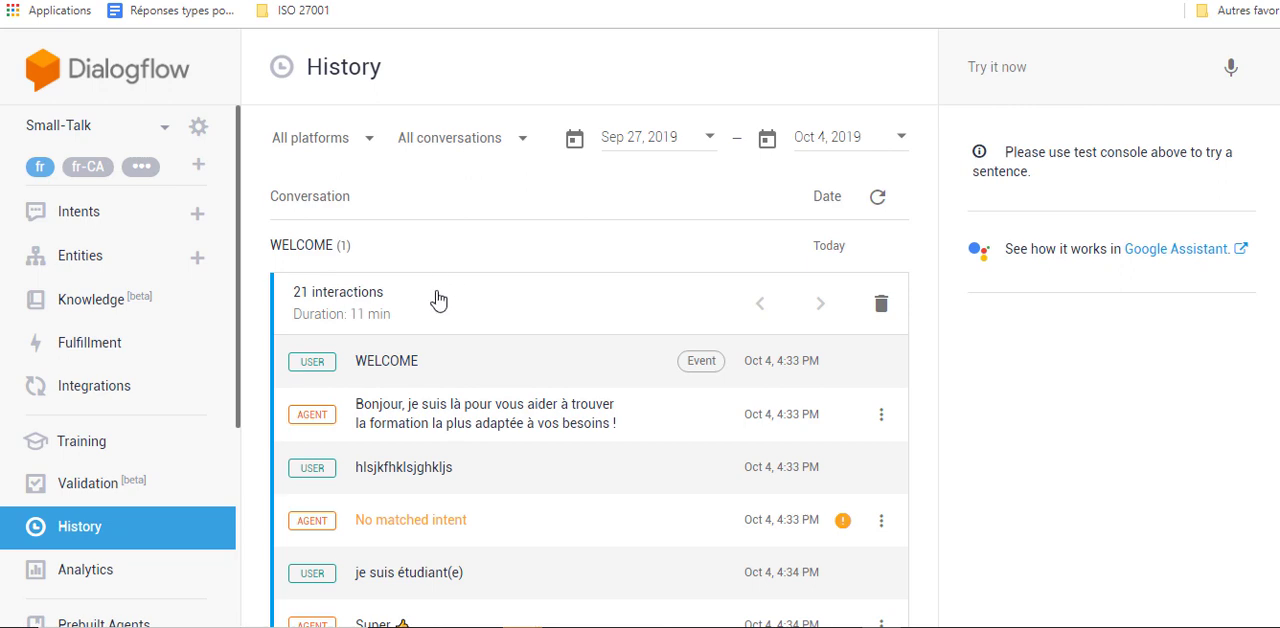
{"action": "scroll", "coordinate": [440, 291], "scroll_direction": "down", "scroll_amount": 2}
{"action": "left_click_drag", "start_coordinate": [463, 281], "coordinate": [357, 279]}
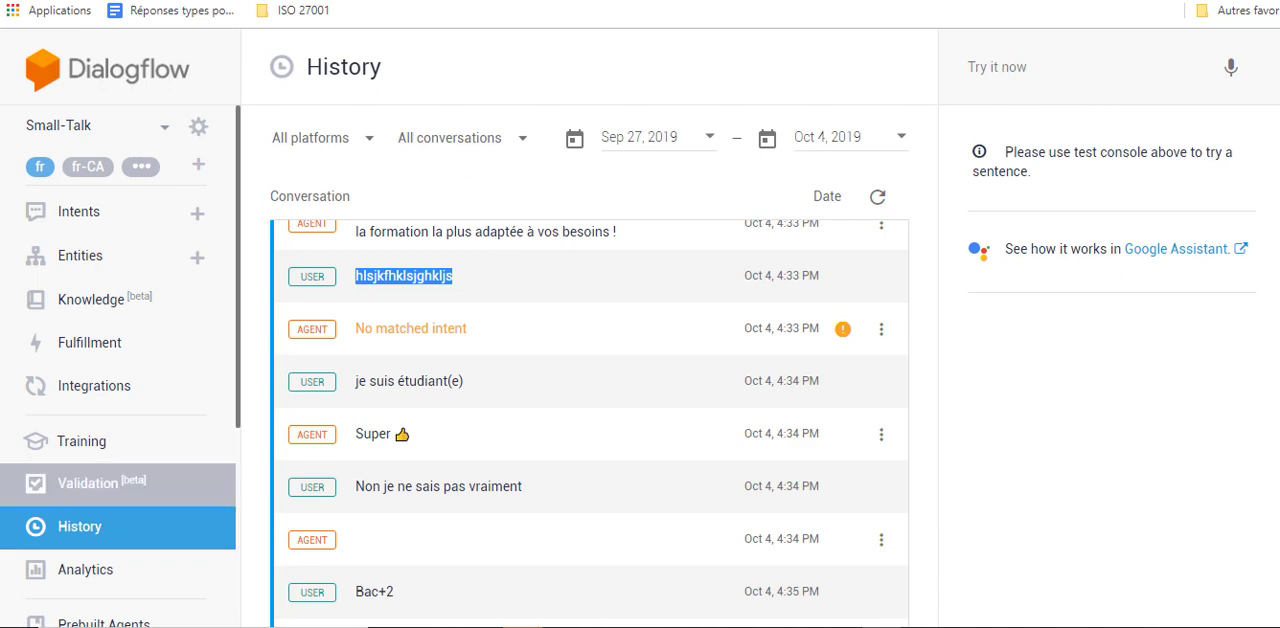
- Review the agent's analytics for the last 7 days, from the session charts and intents table down to the session flow
{"action": "left_click", "coordinate": [70, 582]}
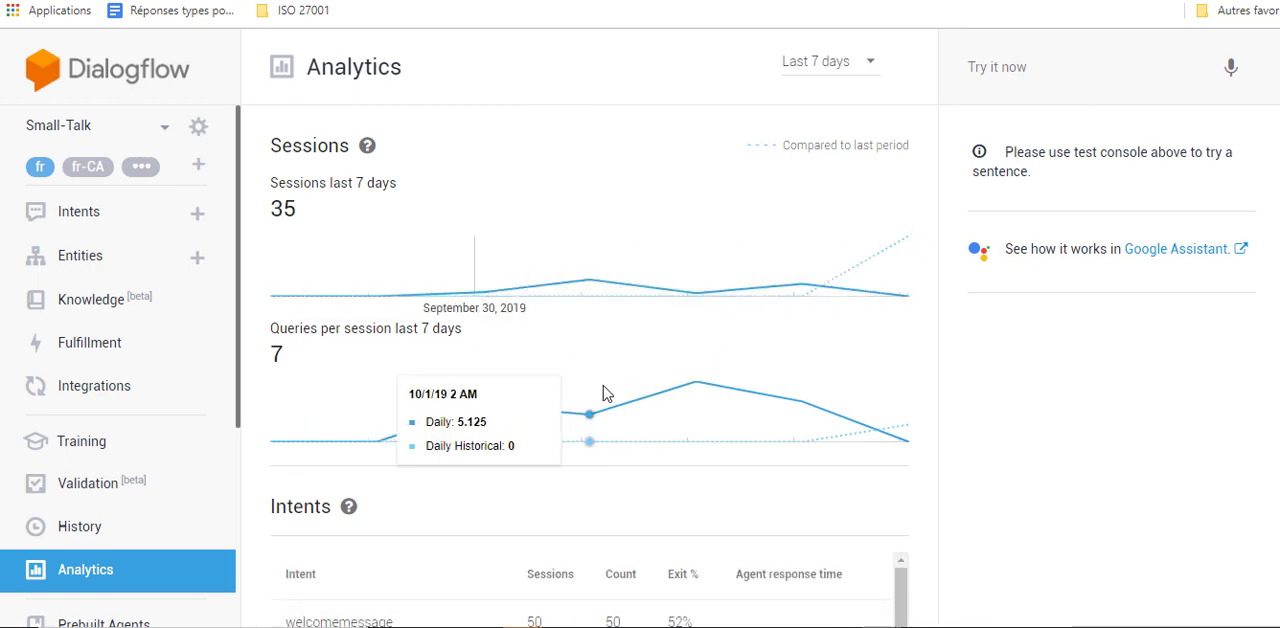
{"action": "scroll", "coordinate": [650, 402], "scroll_direction": "down", "scroll_amount": 3}
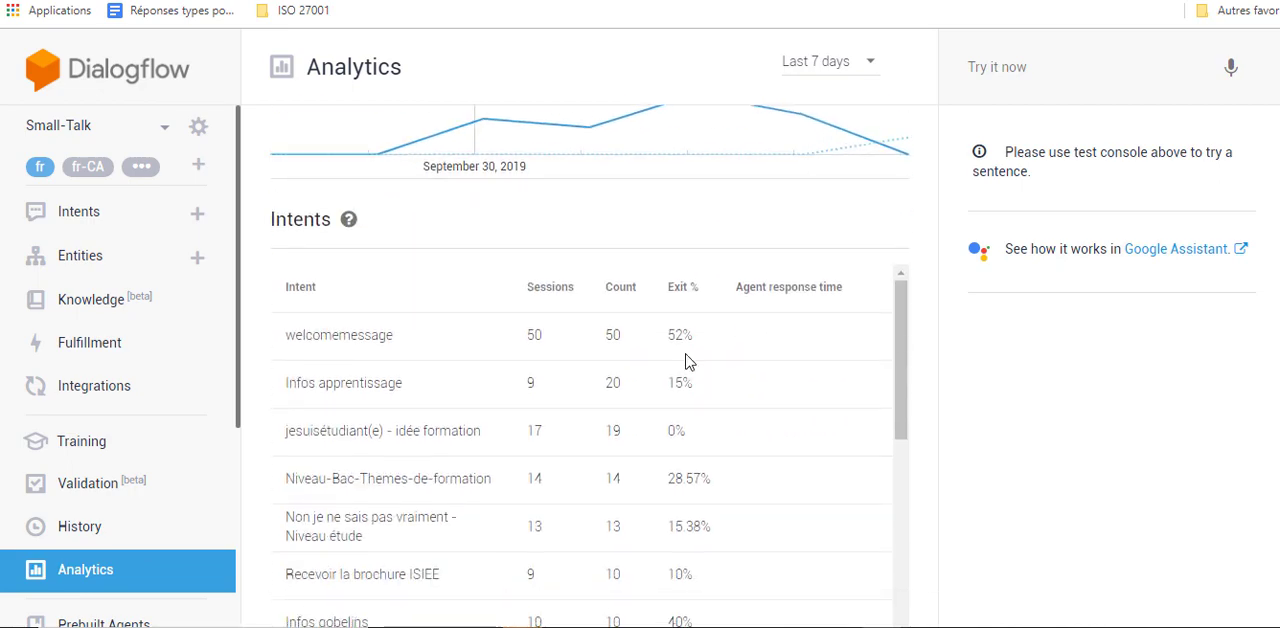
{"action": "scroll", "coordinate": [571, 357], "scroll_direction": "down", "scroll_amount": 4}
{"action": "scroll", "coordinate": [613, 354], "scroll_direction": "down", "scroll_amount": 10}
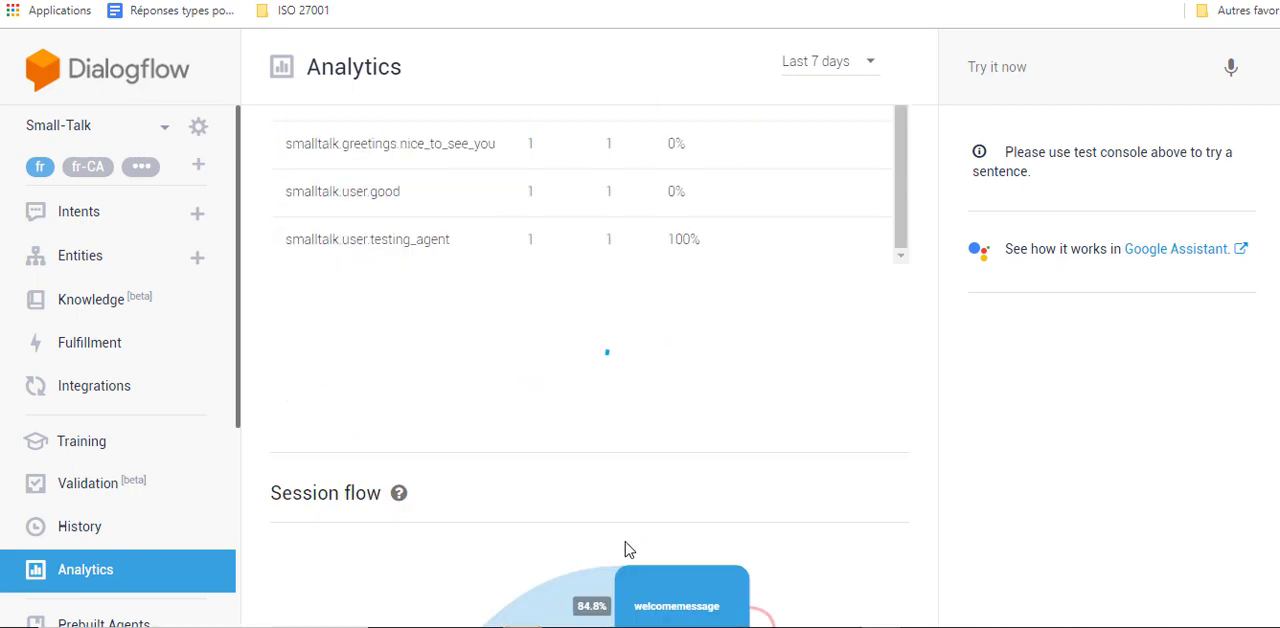
{"action": "scroll", "coordinate": [458, 511], "scroll_direction": "down", "scroll_amount": 2}
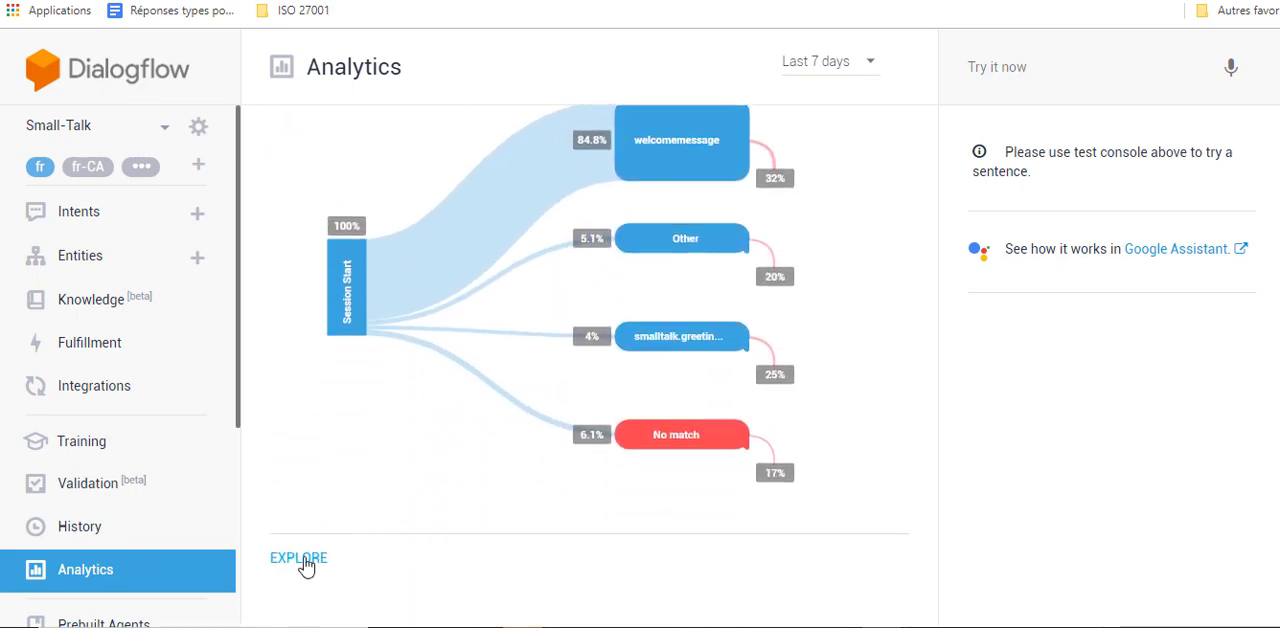
- Explore the full session flow, expanding the welcomemessage and "jesuisétudiant(e) - idée formation" branches, and close it after examining the paths
{"action": "left_click", "coordinate": [293, 566]}
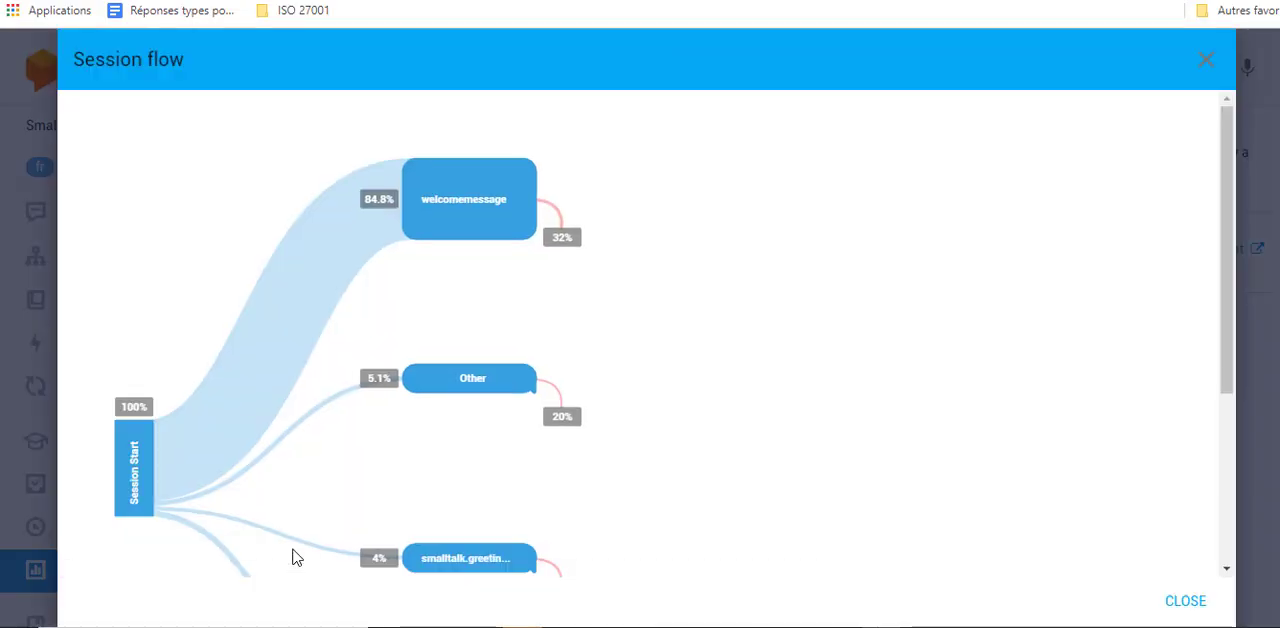
{"action": "mouse_move", "coordinate": [130, 465]}
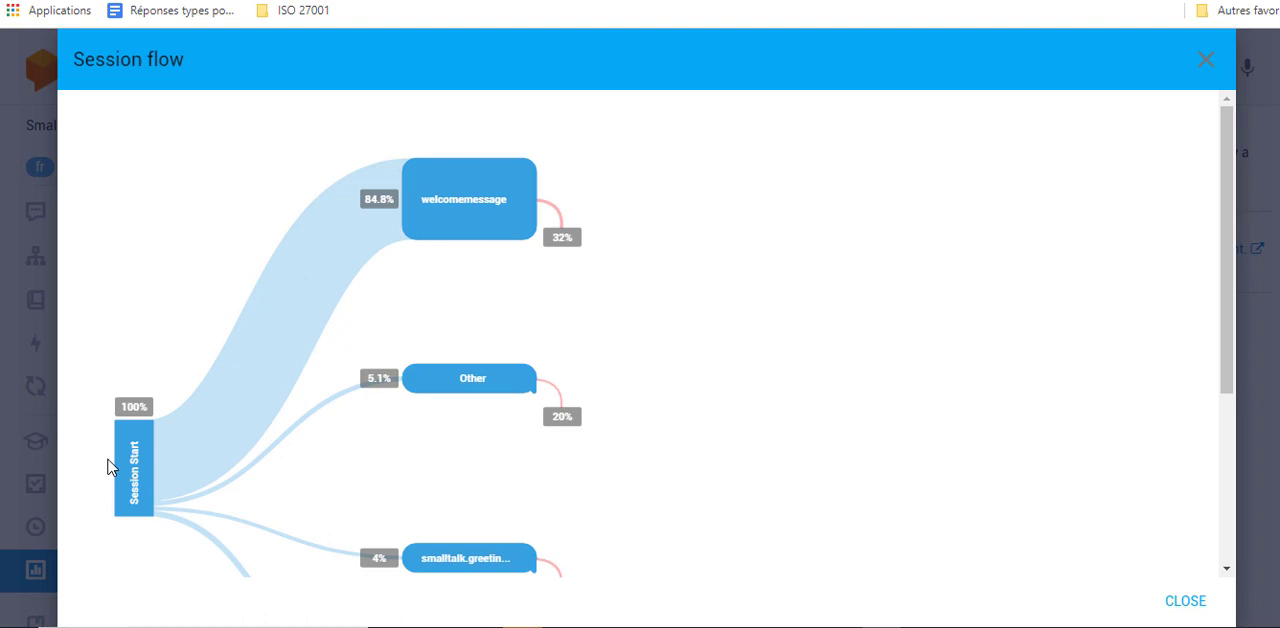
{"action": "mouse_move", "coordinate": [461, 190]}
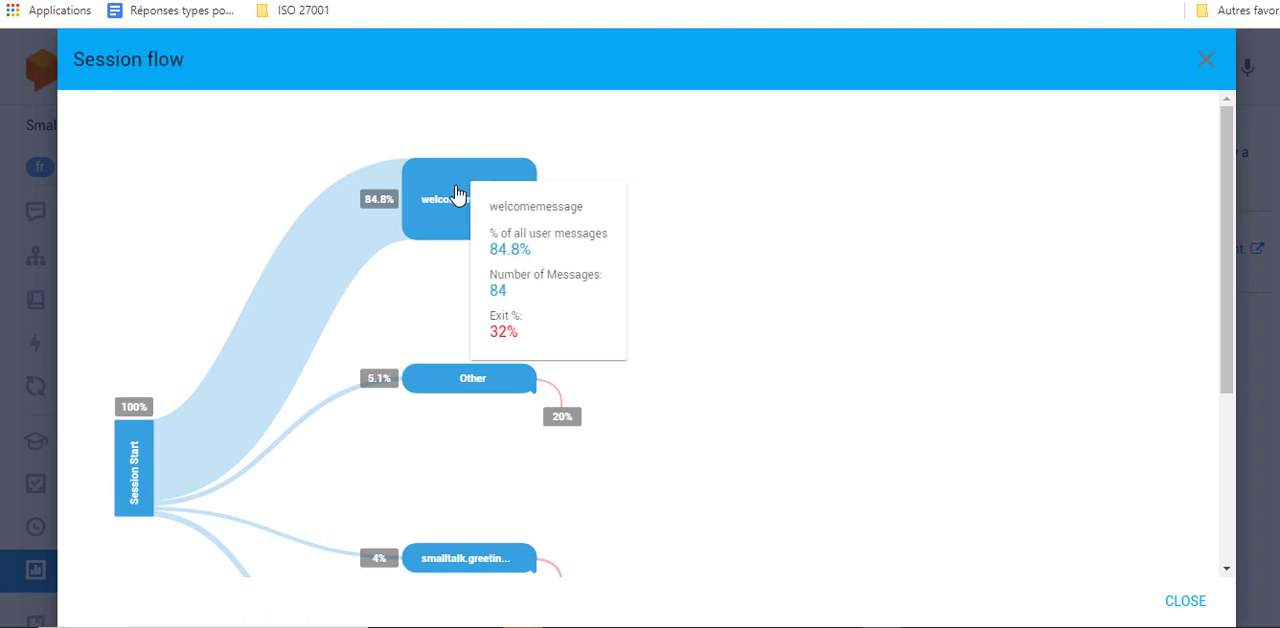
{"action": "left_click", "coordinate": [456, 193]}
{"action": "mouse_move", "coordinate": [707, 162]}
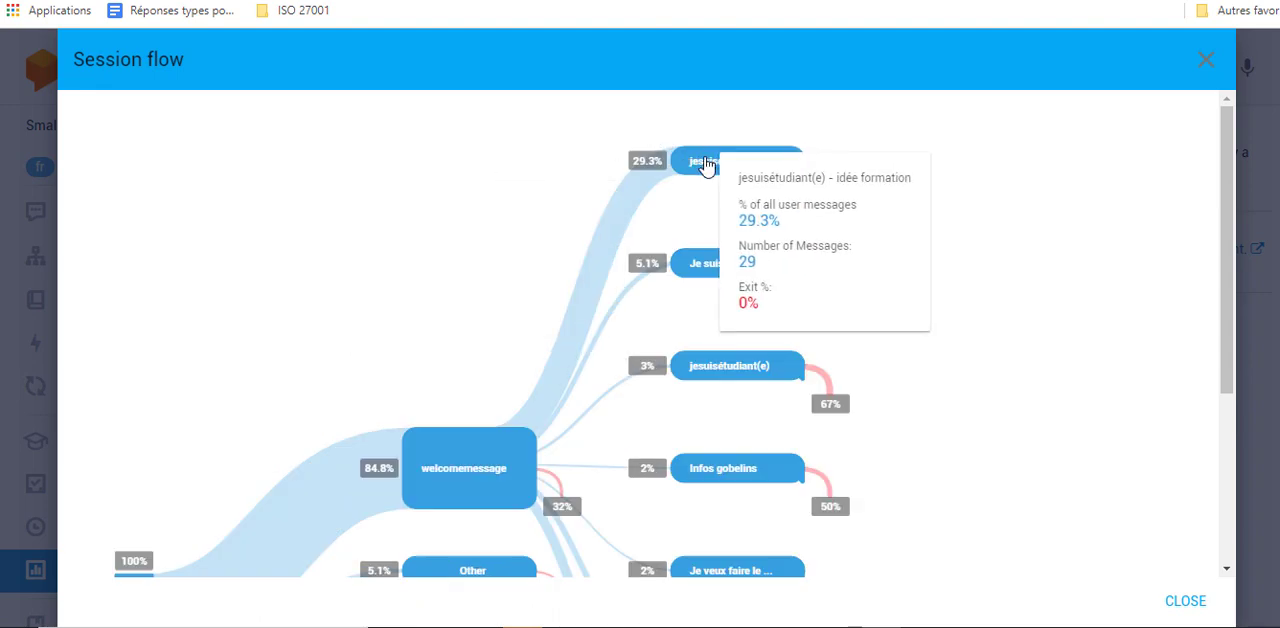
{"action": "mouse_move", "coordinate": [703, 264]}
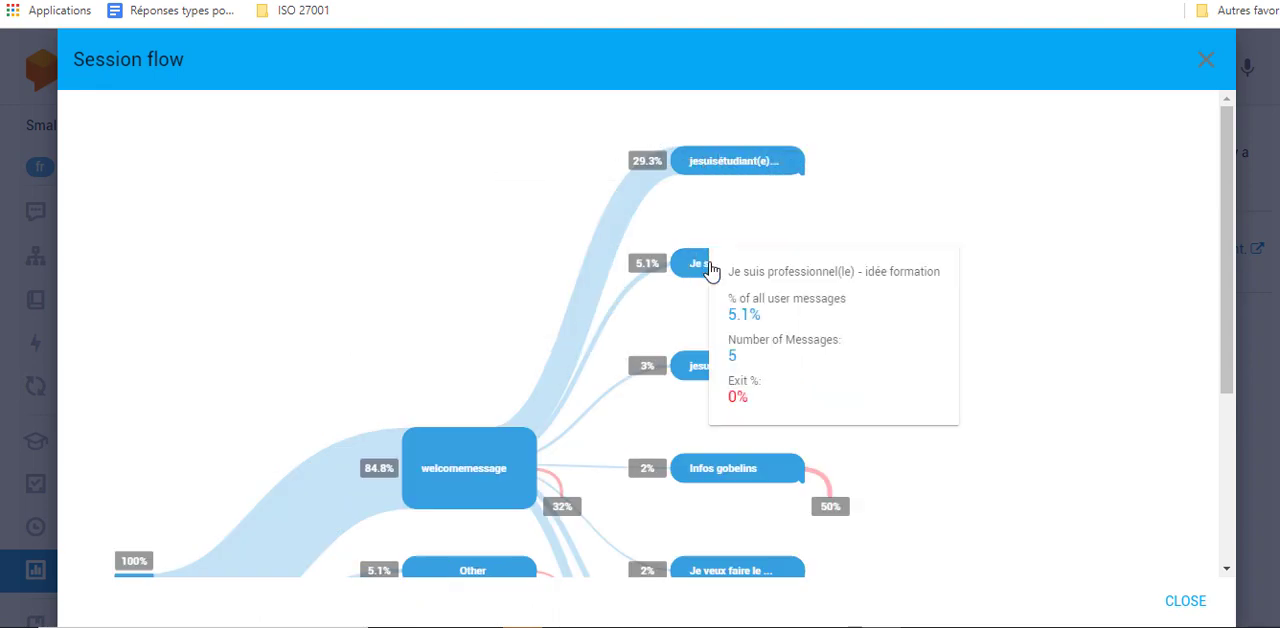
{"action": "left_click", "coordinate": [738, 159]}
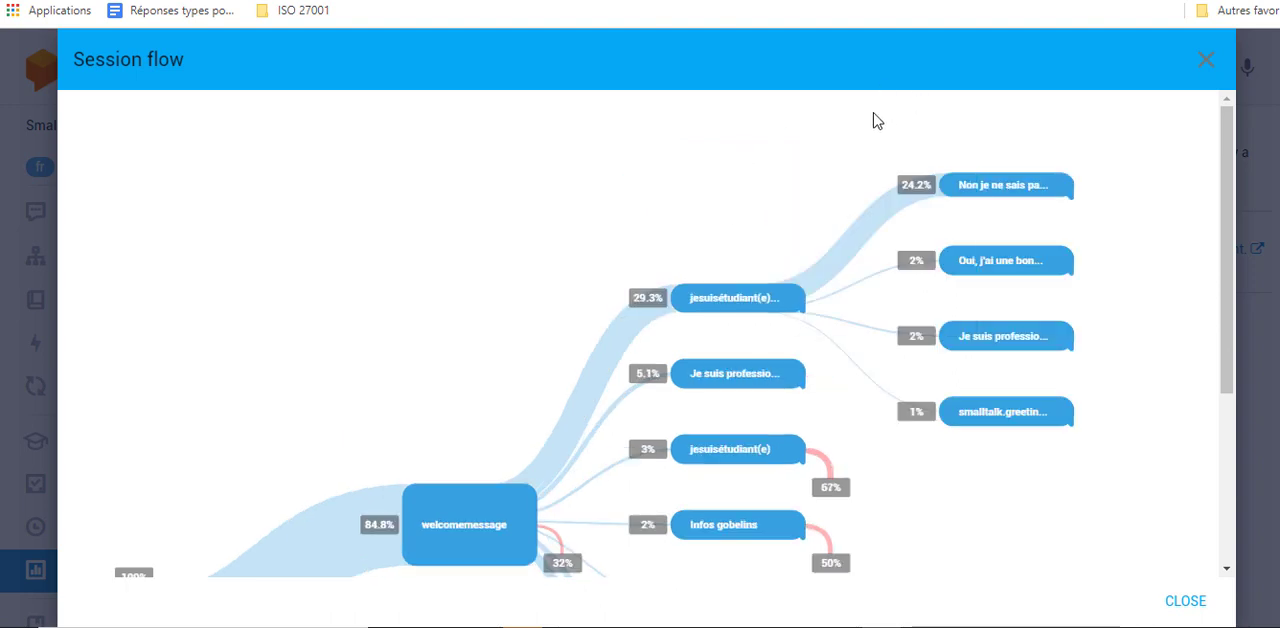
{"action": "mouse_move", "coordinate": [990, 186]}
{"action": "scroll", "coordinate": [551, 229], "scroll_direction": "down", "scroll_amount": 3}
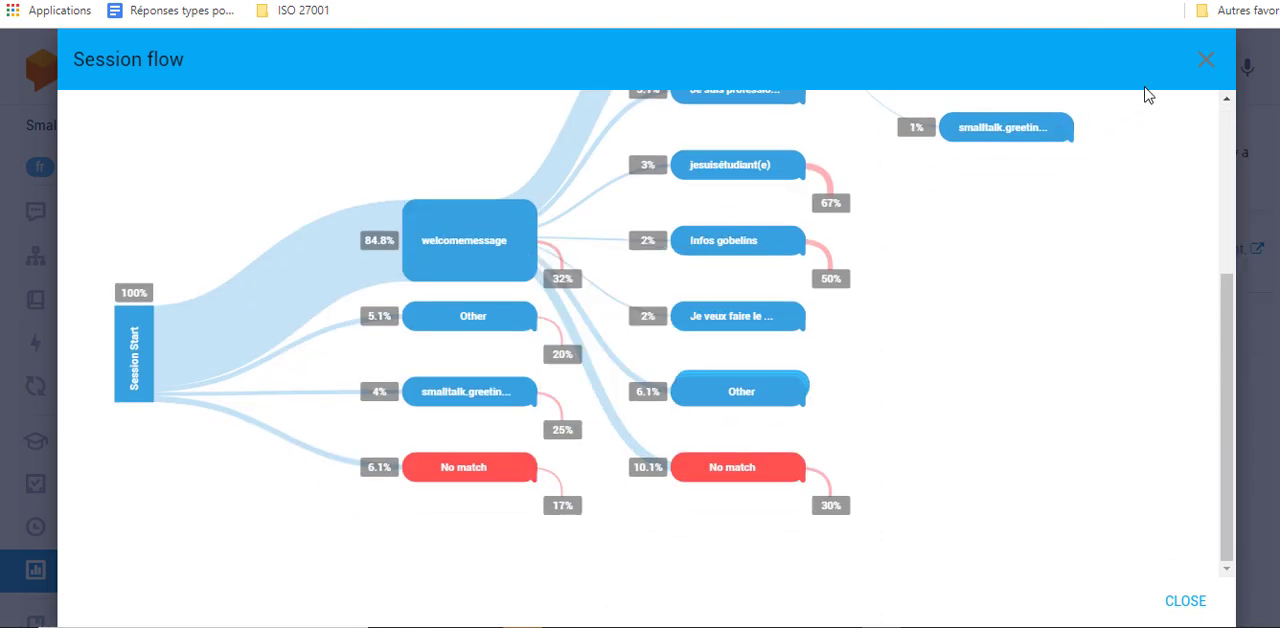
{"action": "left_click", "coordinate": [1208, 68]}
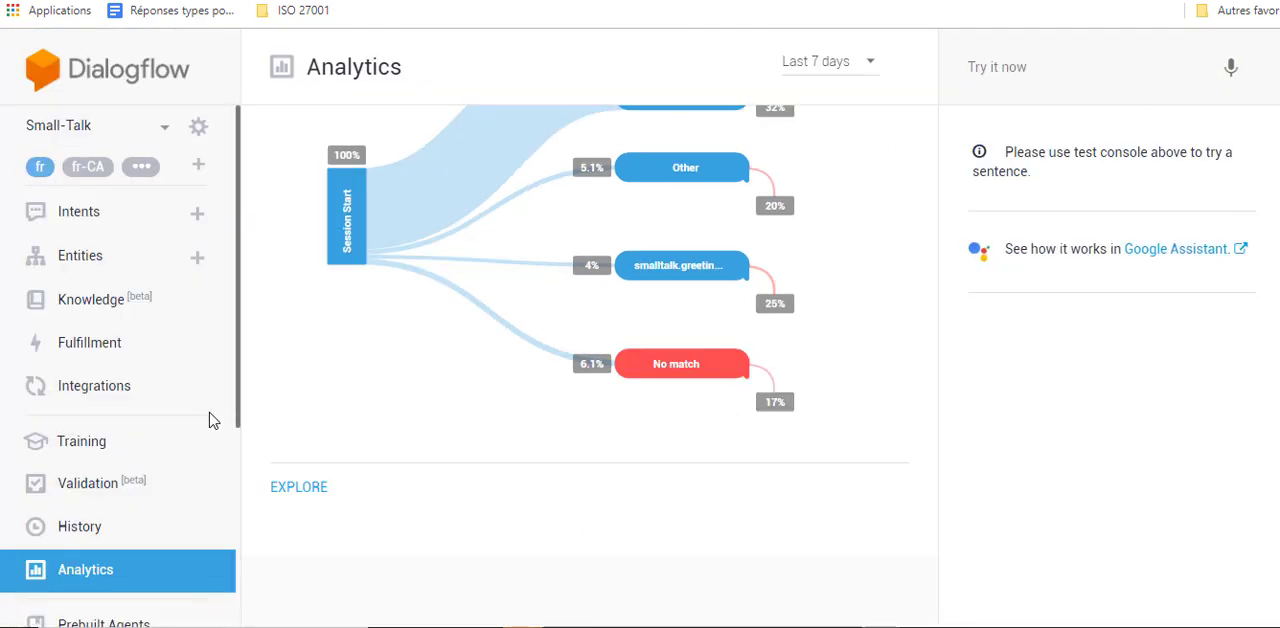